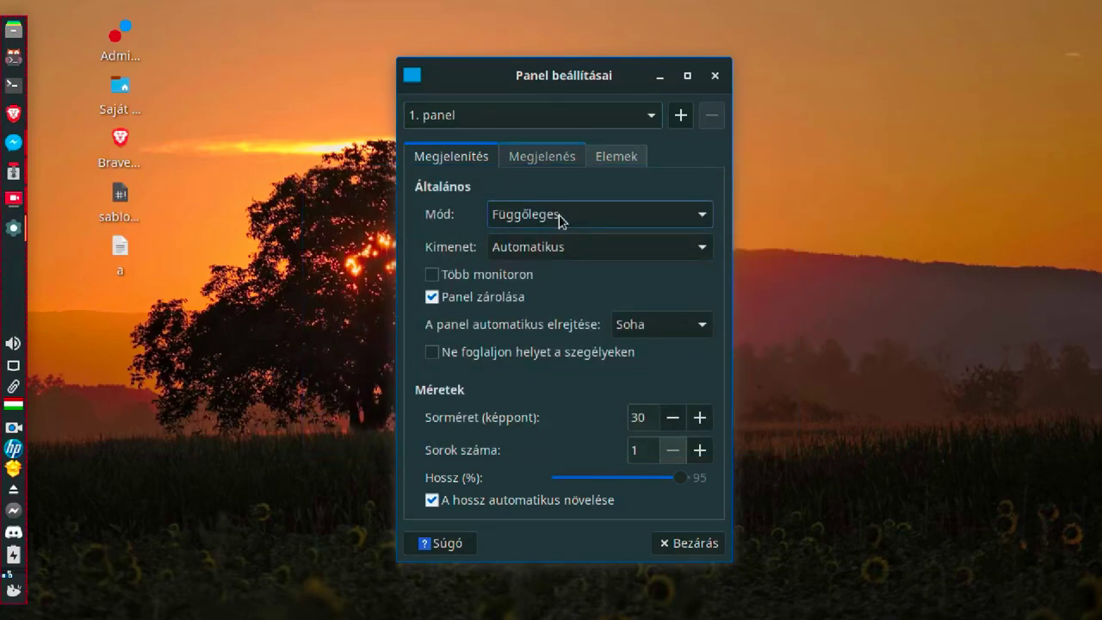
Examine the panel's mode choices, its automatic hiding choices and the explanation of the option for not reserving space on borders
left_click(560, 221)
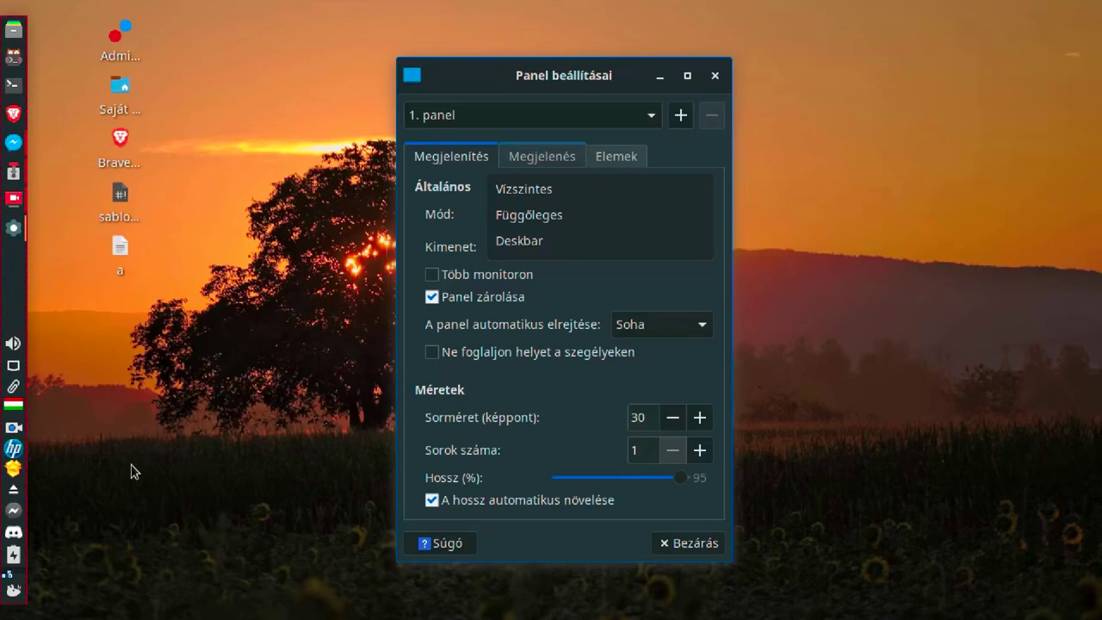
left_click(689, 324)
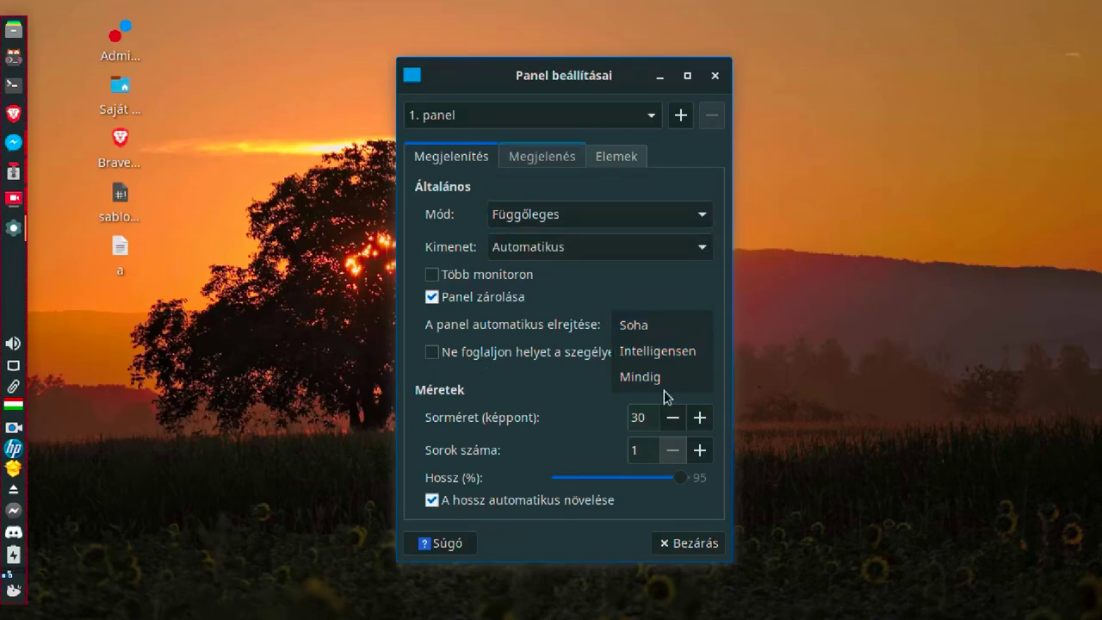
left_click(486, 326)
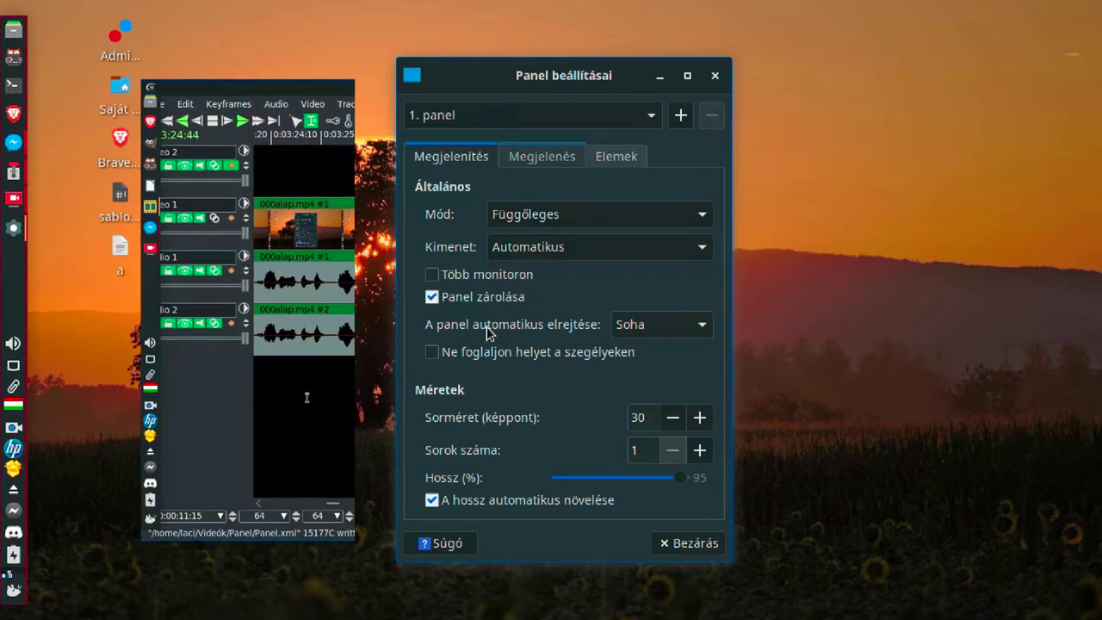
mouse_move(480, 355)
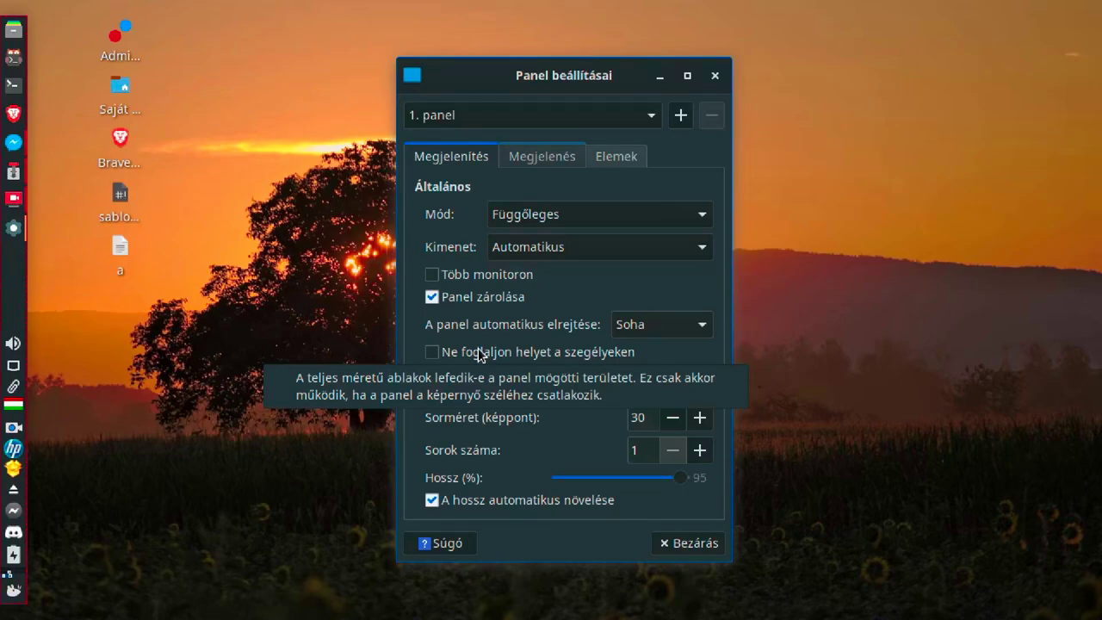
left_click(314, 390)
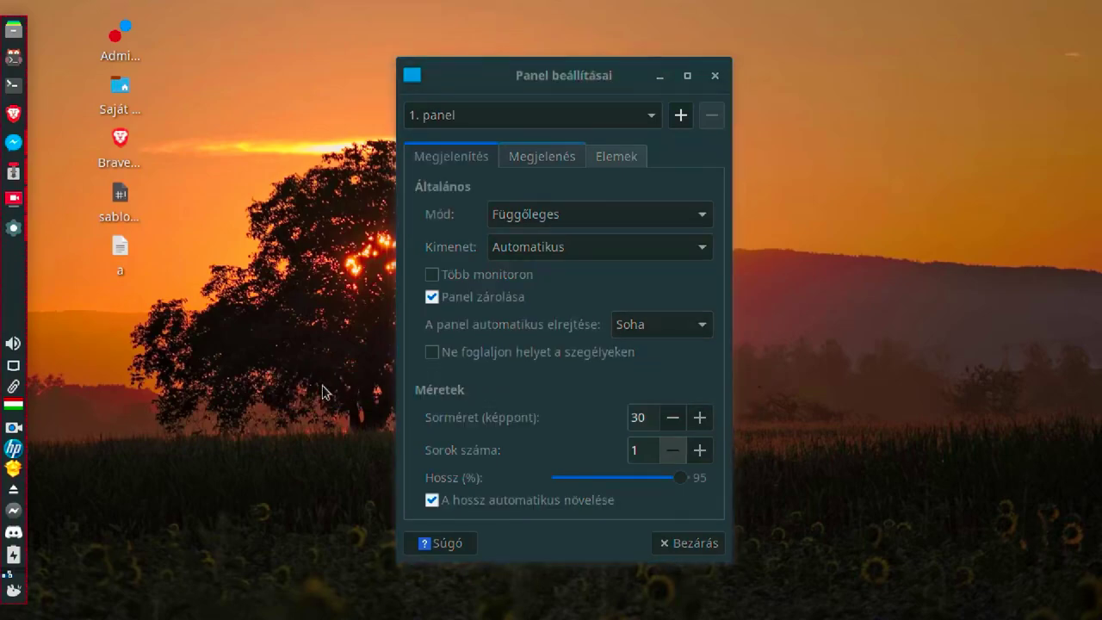
left_click(540, 385)
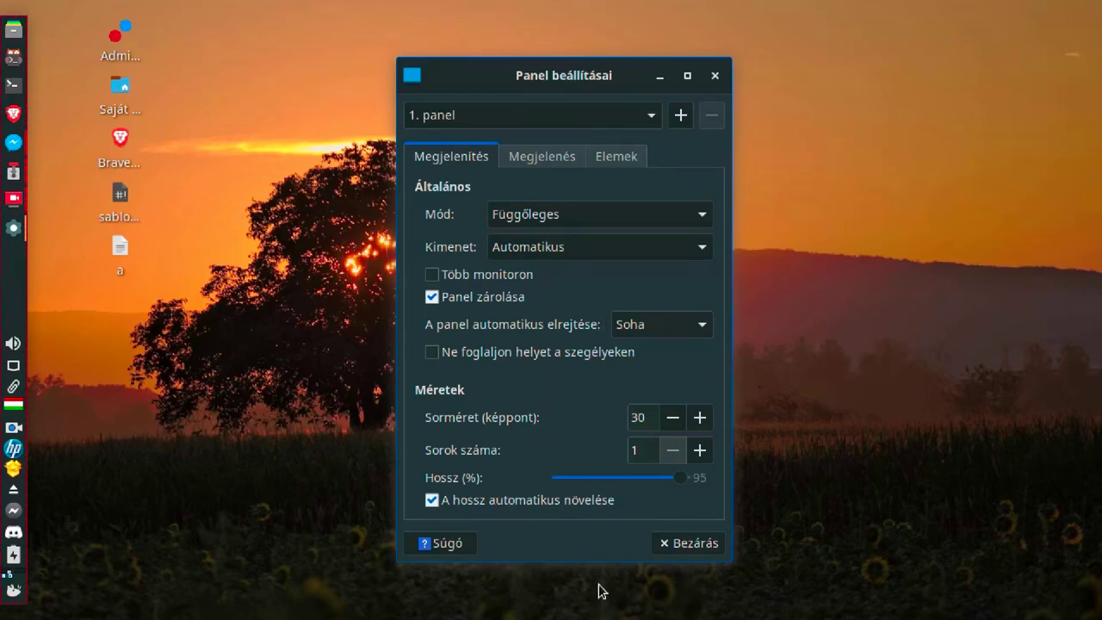
Review the panel's background style choices, and switch automatic icon sizing off and back on
left_click(566, 155)
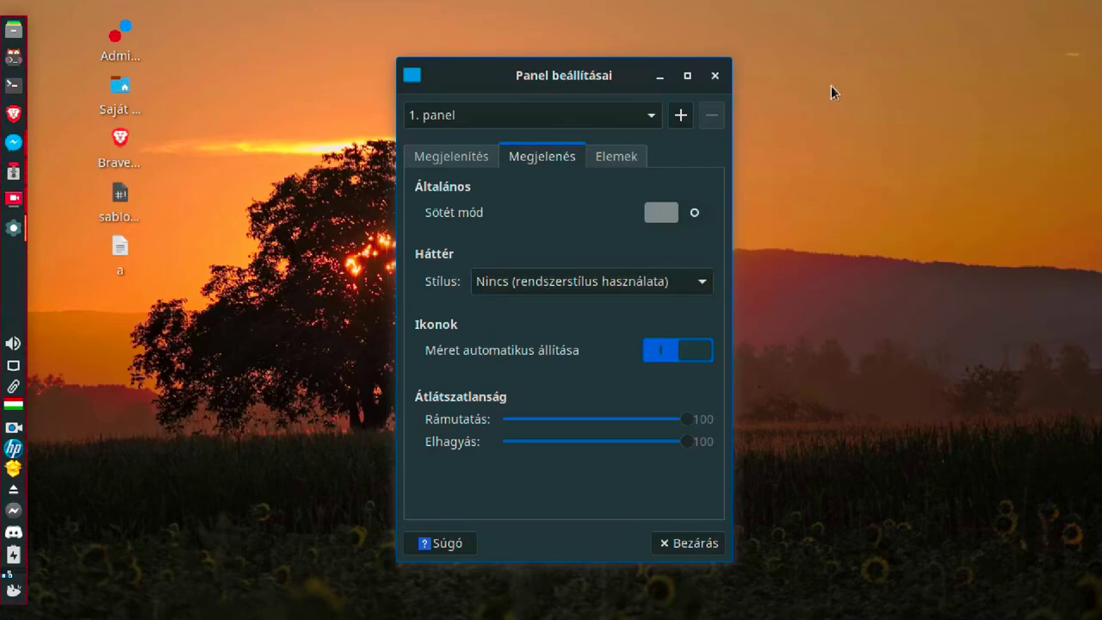
left_click(551, 284)
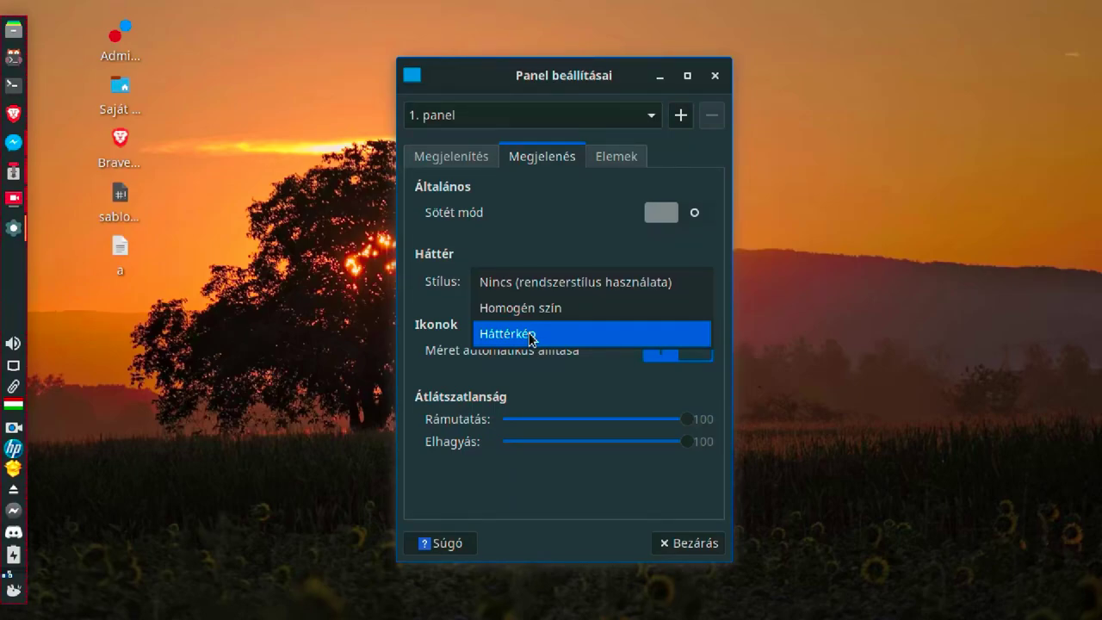
left_click(555, 283)
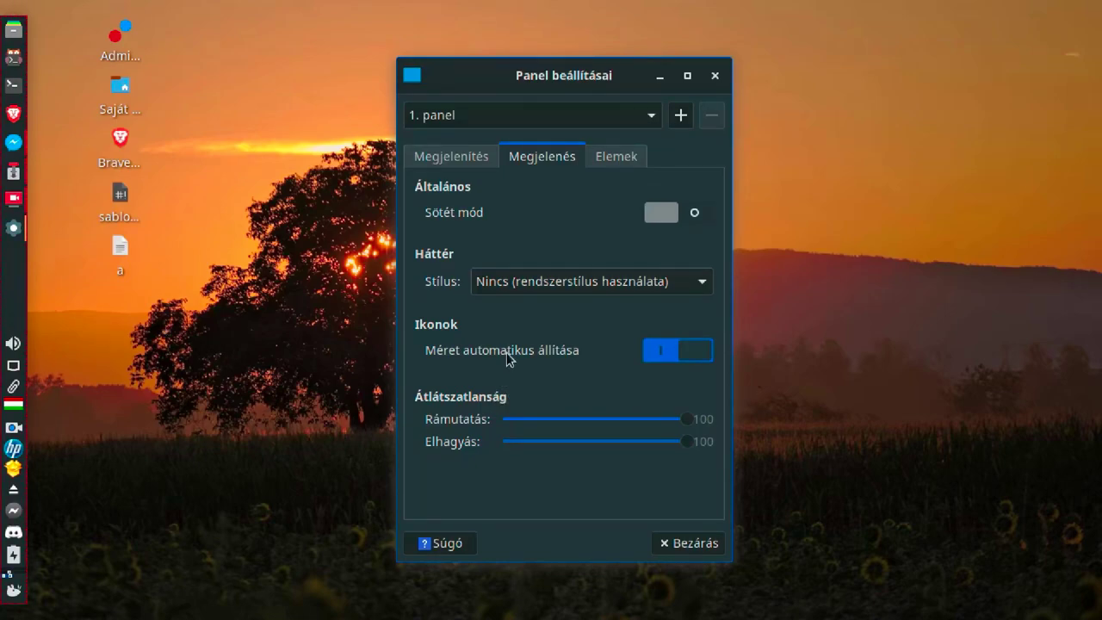
left_click(704, 353)
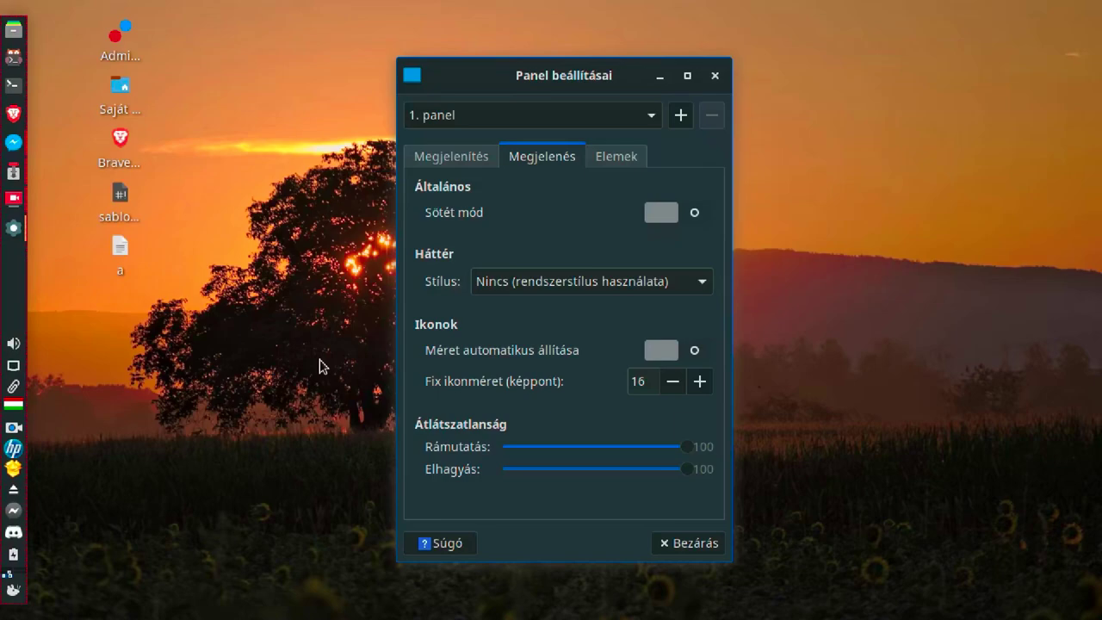
left_click(693, 354)
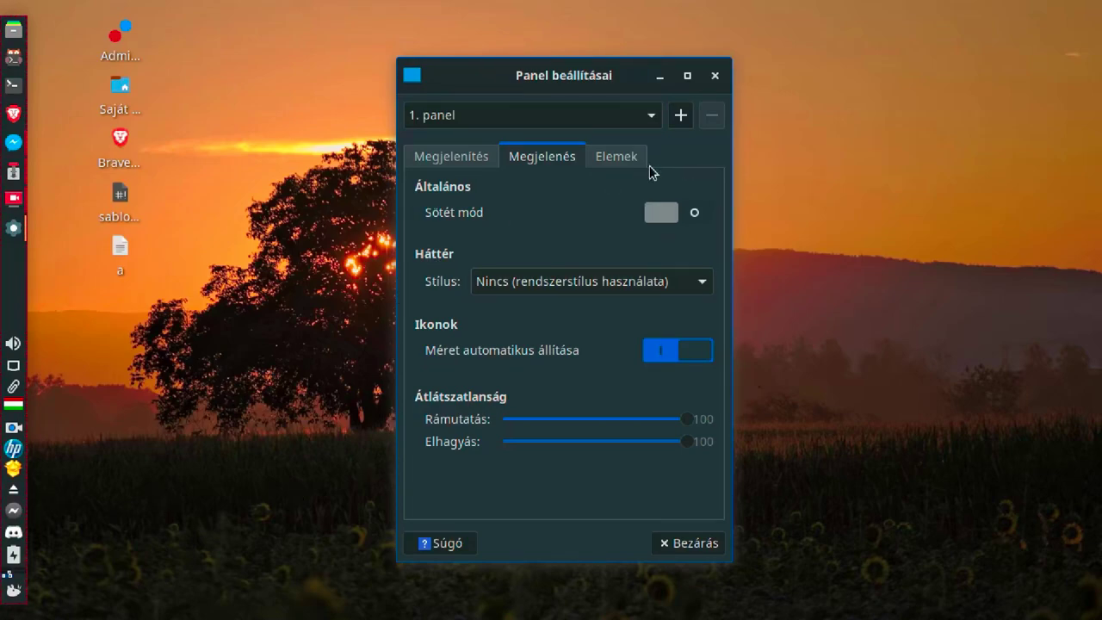
Show the panel's item list and check what the Whisker Menu and the workspace switcher do on the panel
left_click(624, 159)
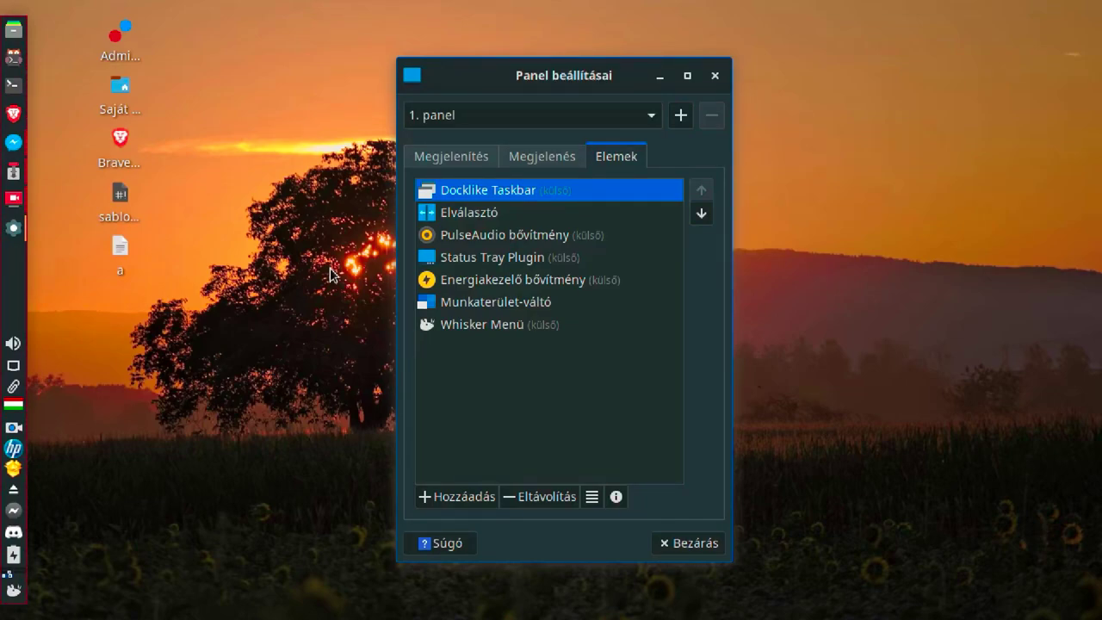
left_click(17, 596)
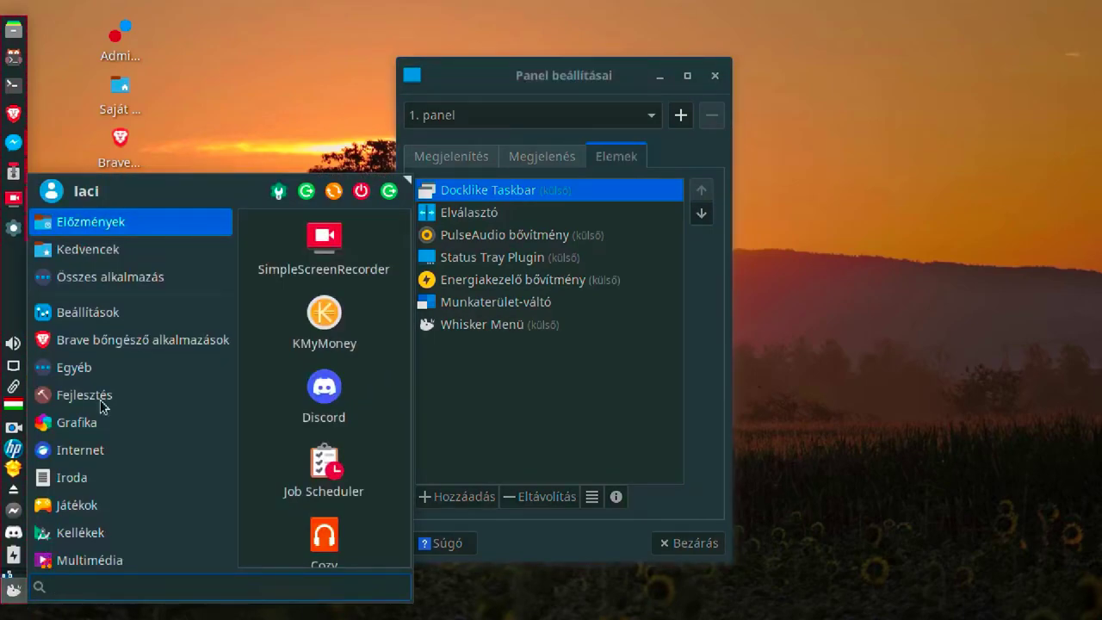
left_click(211, 101)
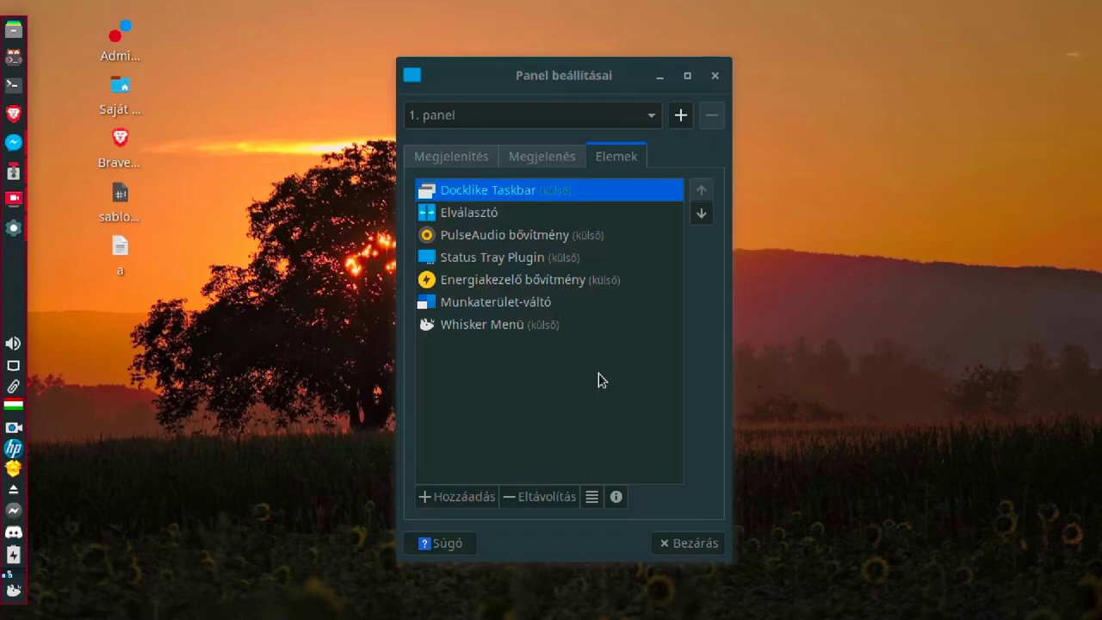
key("Escape")
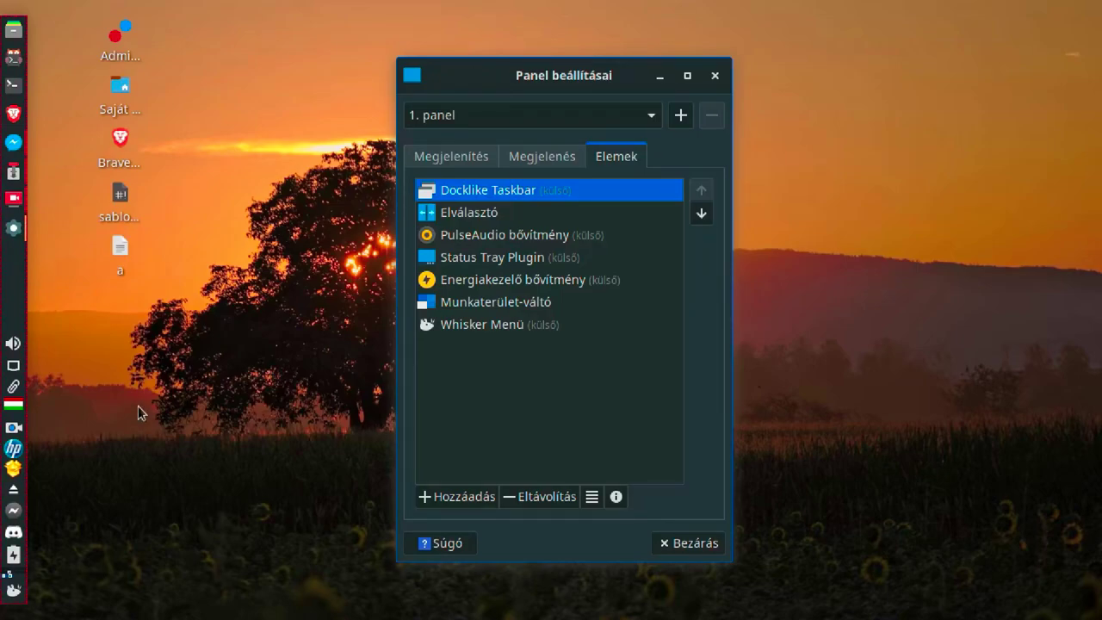
left_click(15, 577)
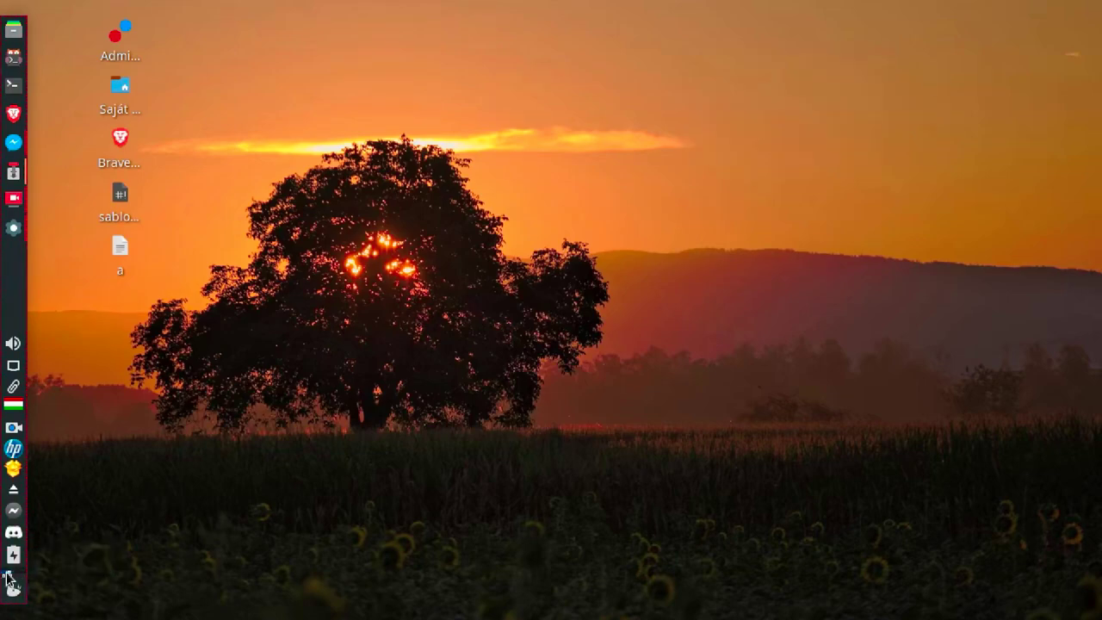
left_click(7, 579)
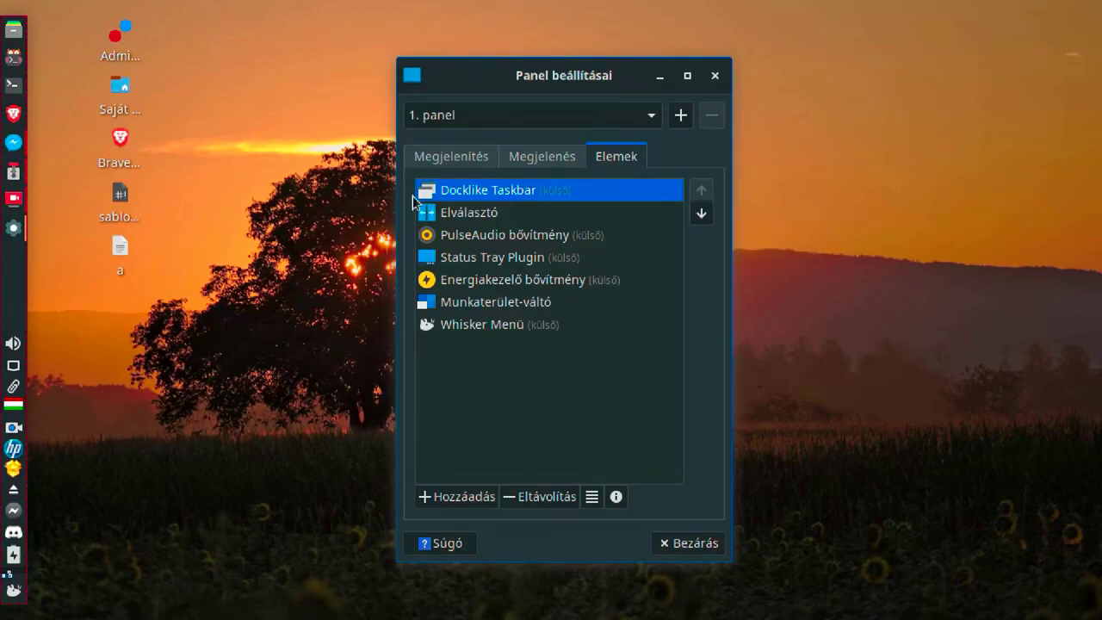
Add the Szabadhely-ellenőrző item to the panel from the list of new items
left_click(444, 213)
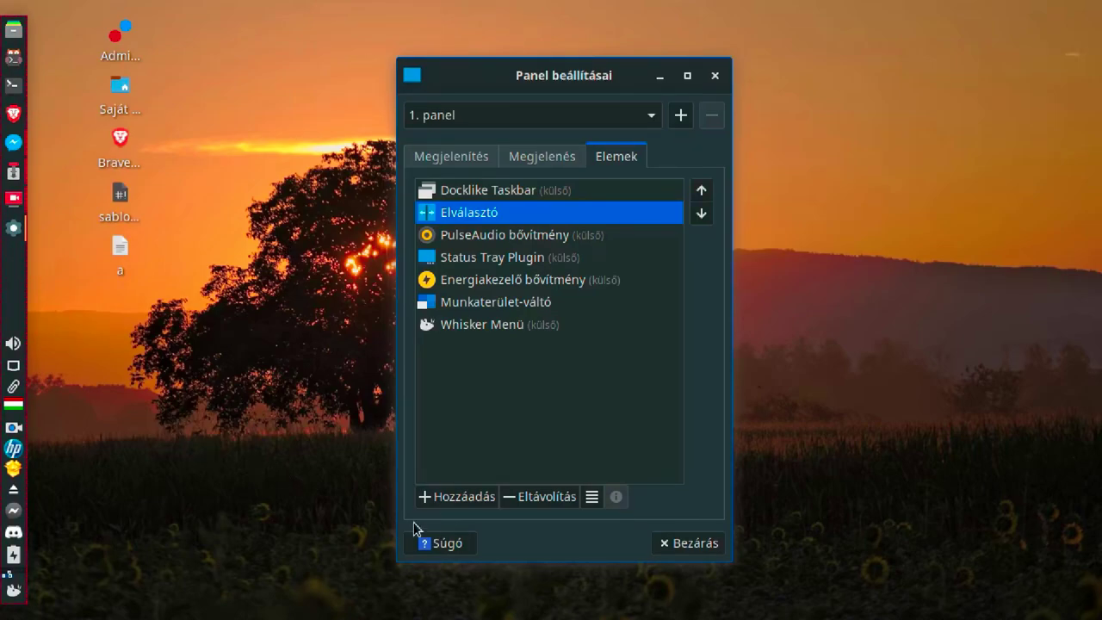
left_click(457, 497)
scroll(559, 315, "down", 15)
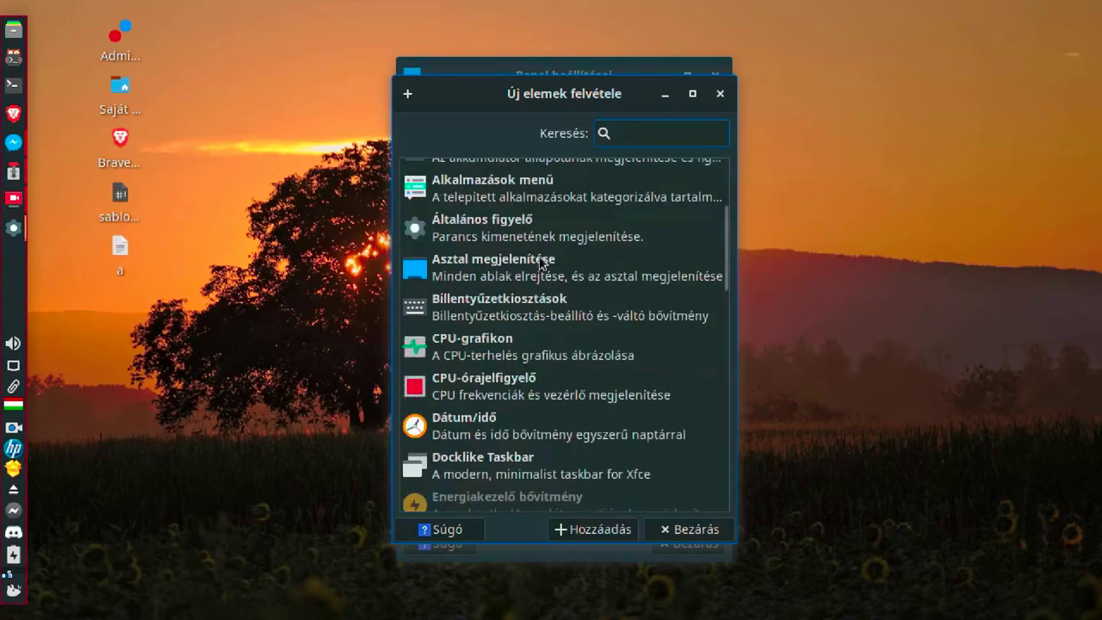
scroll(565, 306, "down", 7)
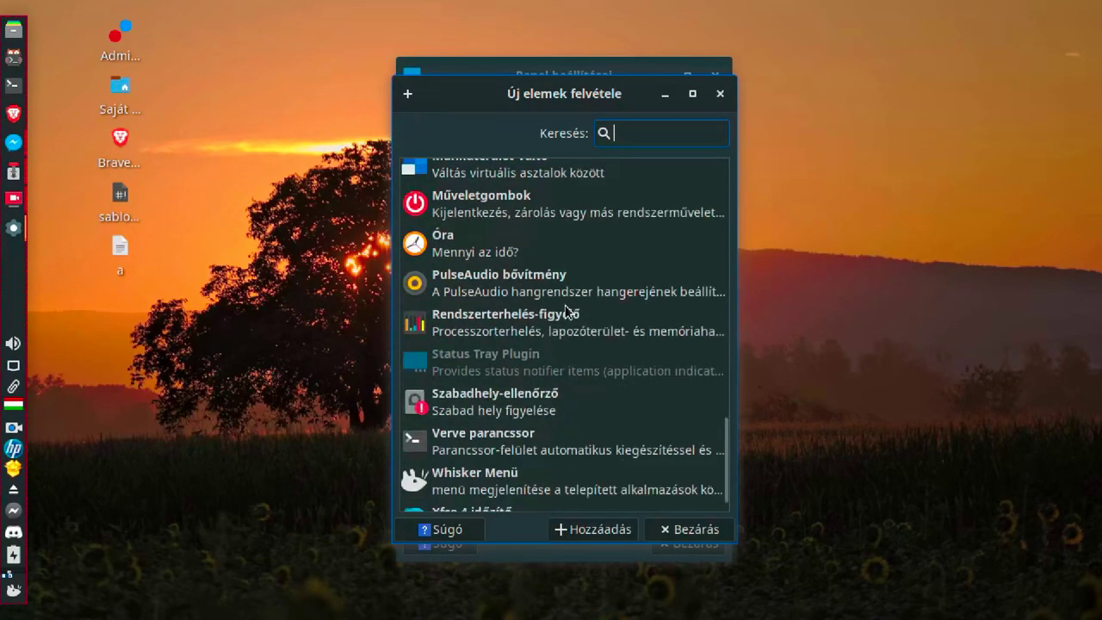
scroll(566, 311, "down", 1)
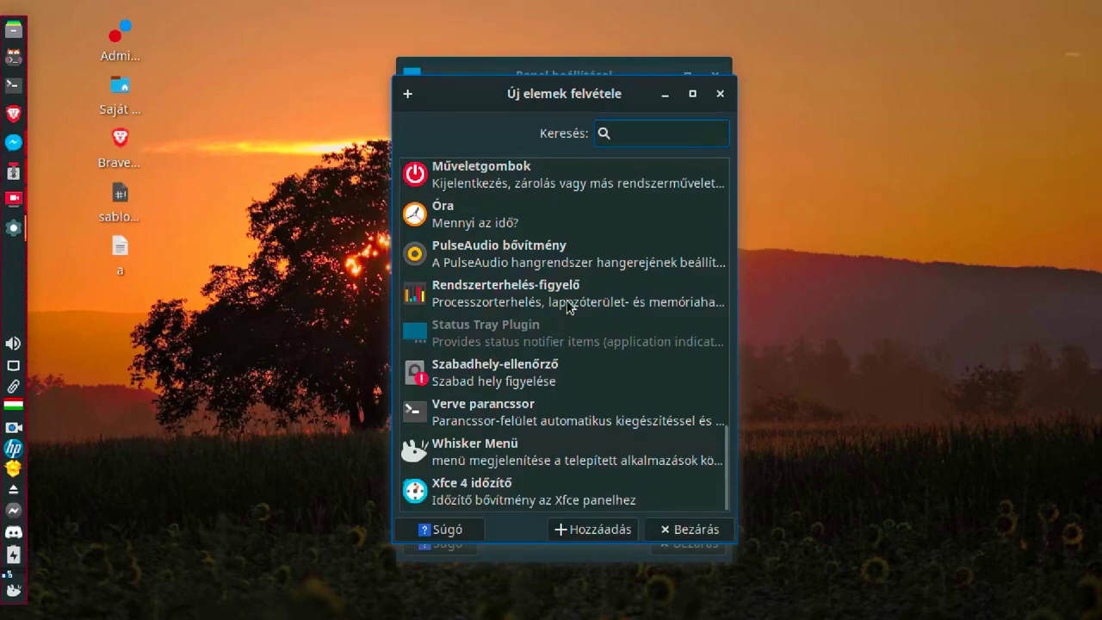
left_click(489, 385)
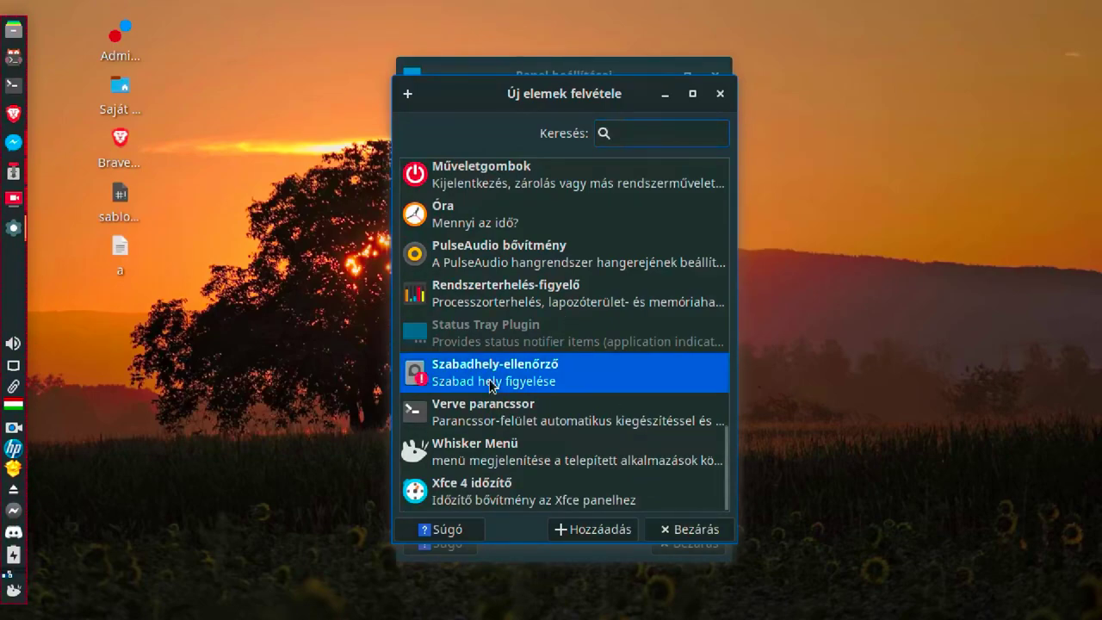
left_click(568, 529)
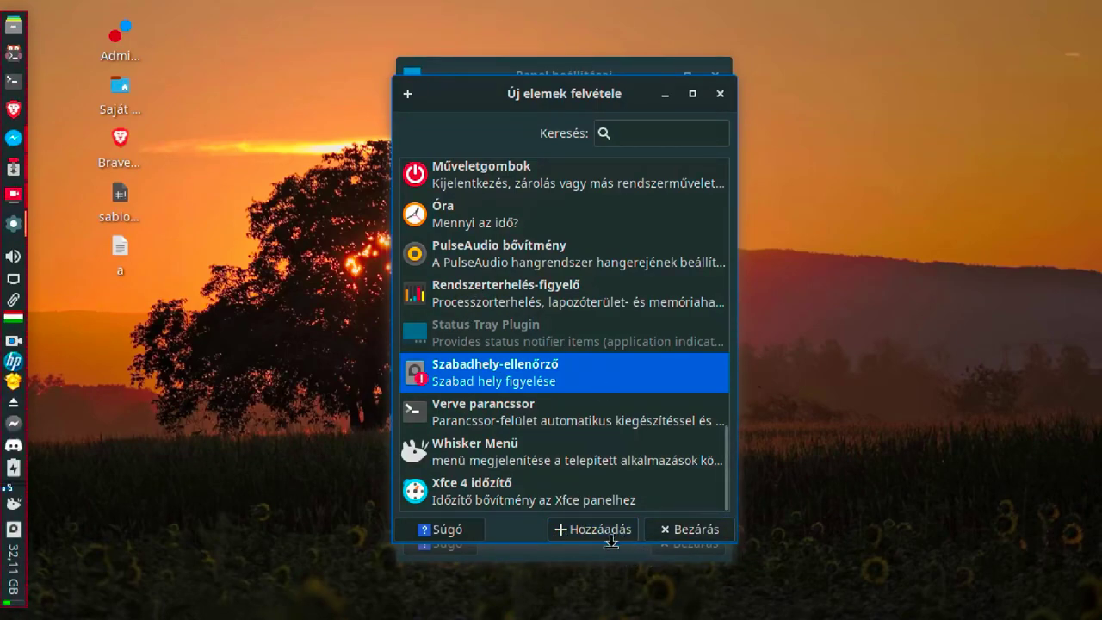
left_click(659, 529)
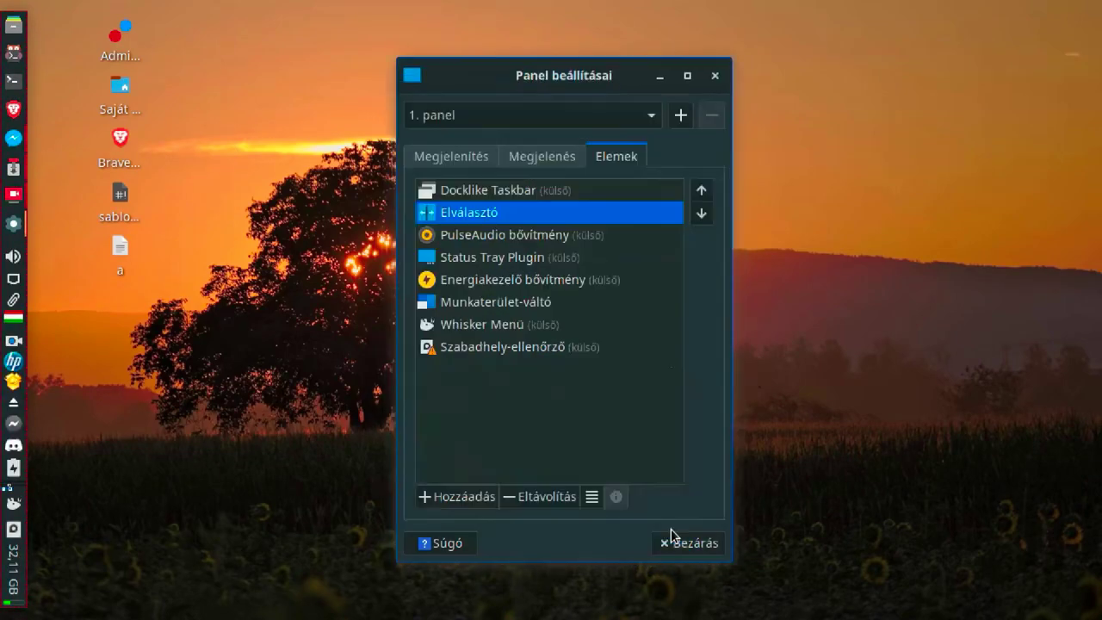
Move Szabadhely-ellenőrző up in the item order until it sits directly below Elválasztó
left_click(475, 349)
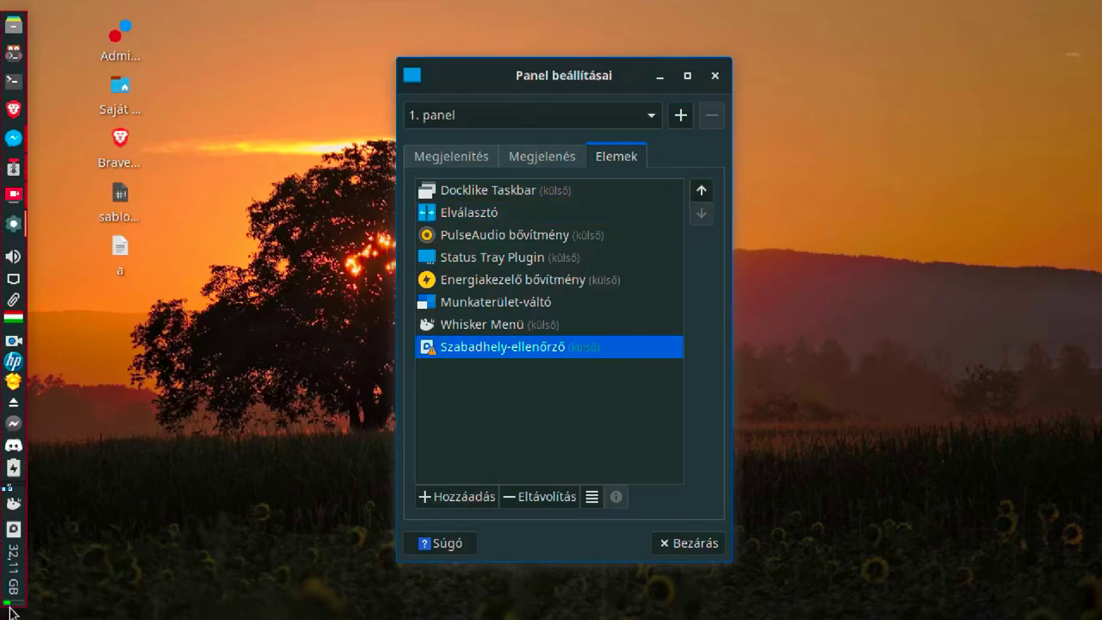
left_click(702, 190)
left_click(701, 191)
left_click(702, 190)
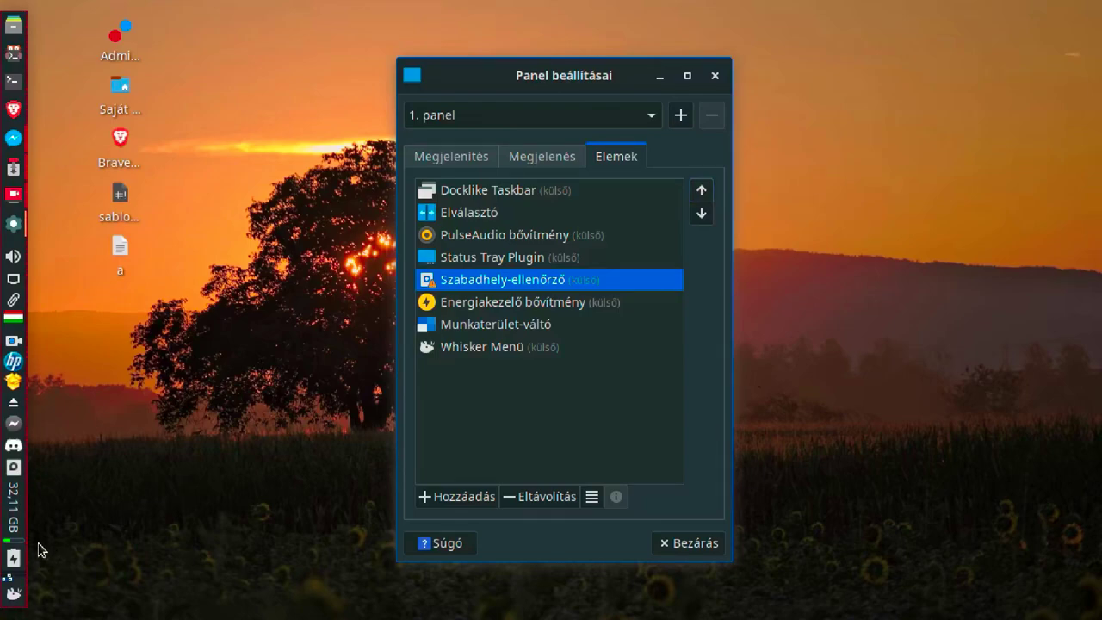
left_click(710, 191)
left_click(709, 191)
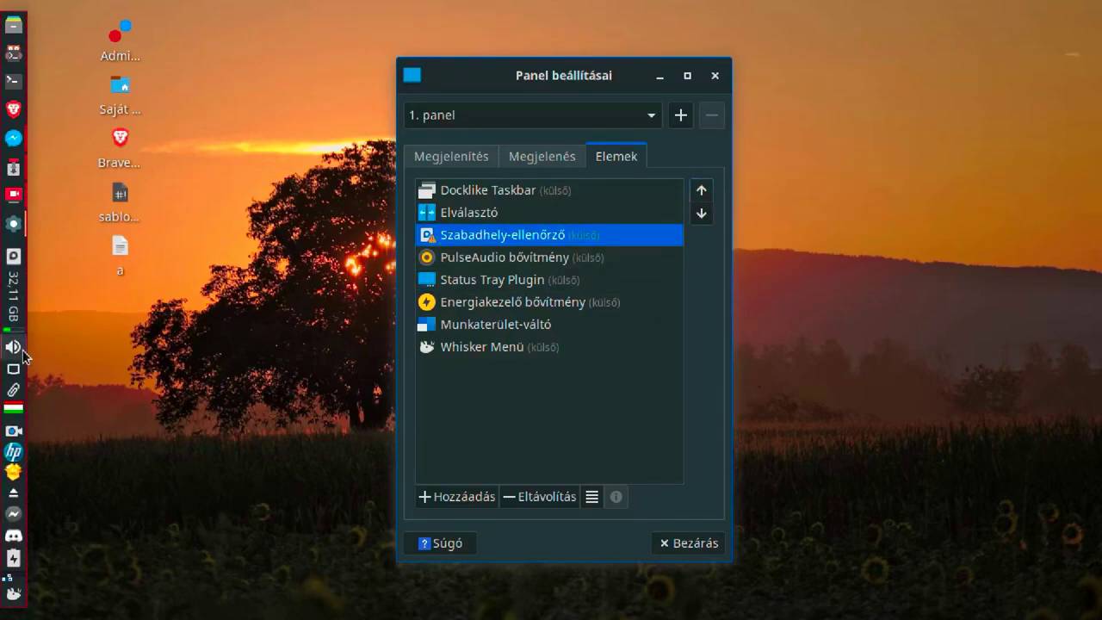
Remove the Szabadhely-ellenőrző item from the panel
mouse_move(19, 298)
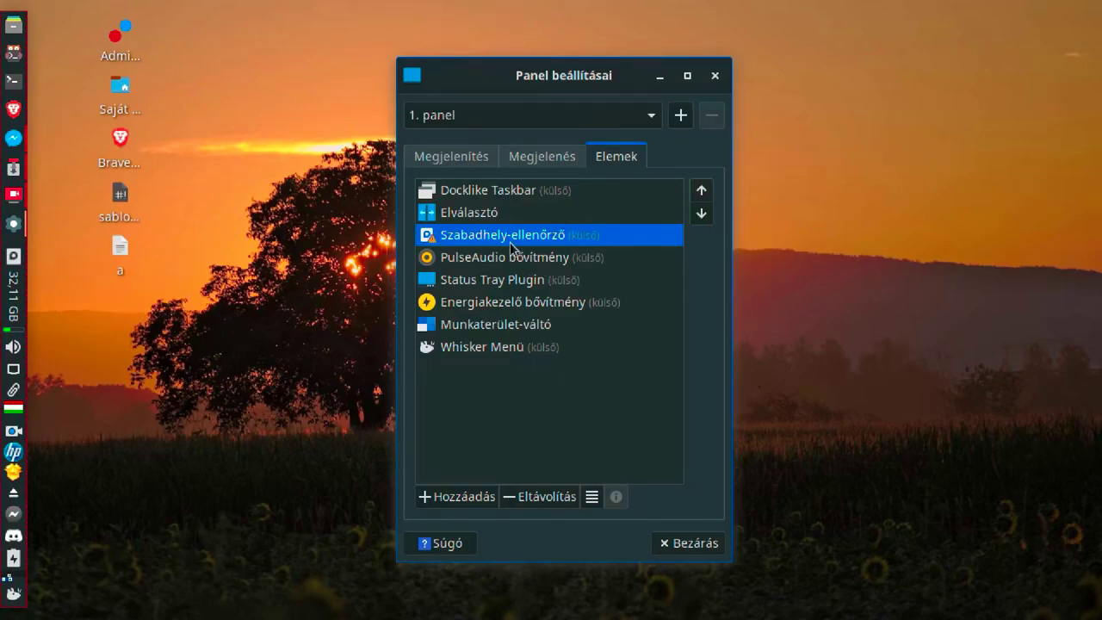
mouse_move(508, 247)
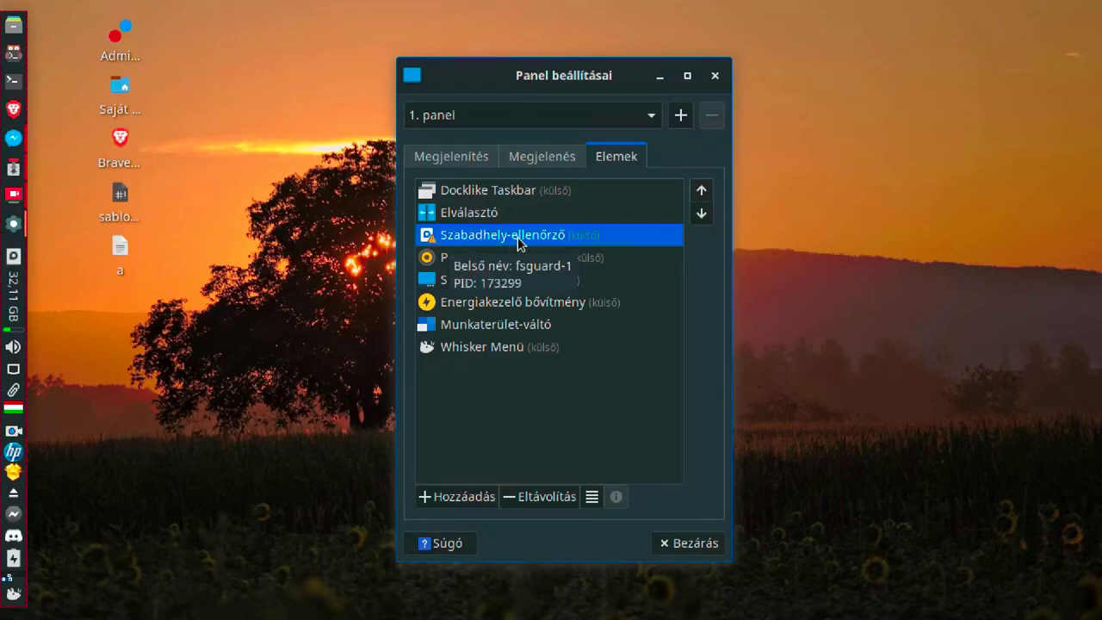
left_click(525, 497)
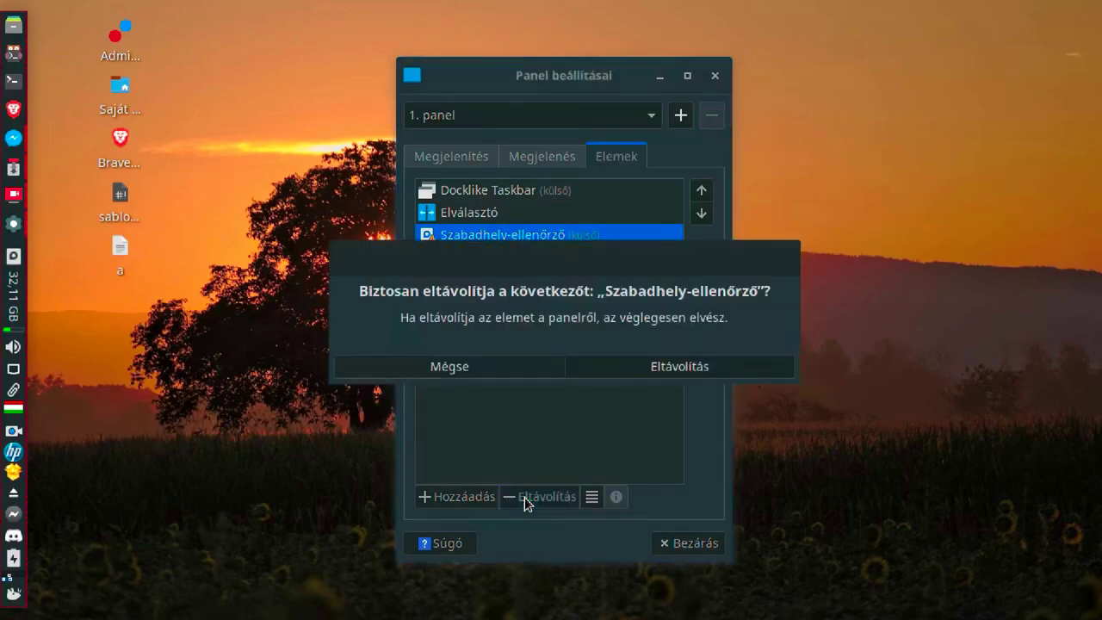
left_click(675, 372)
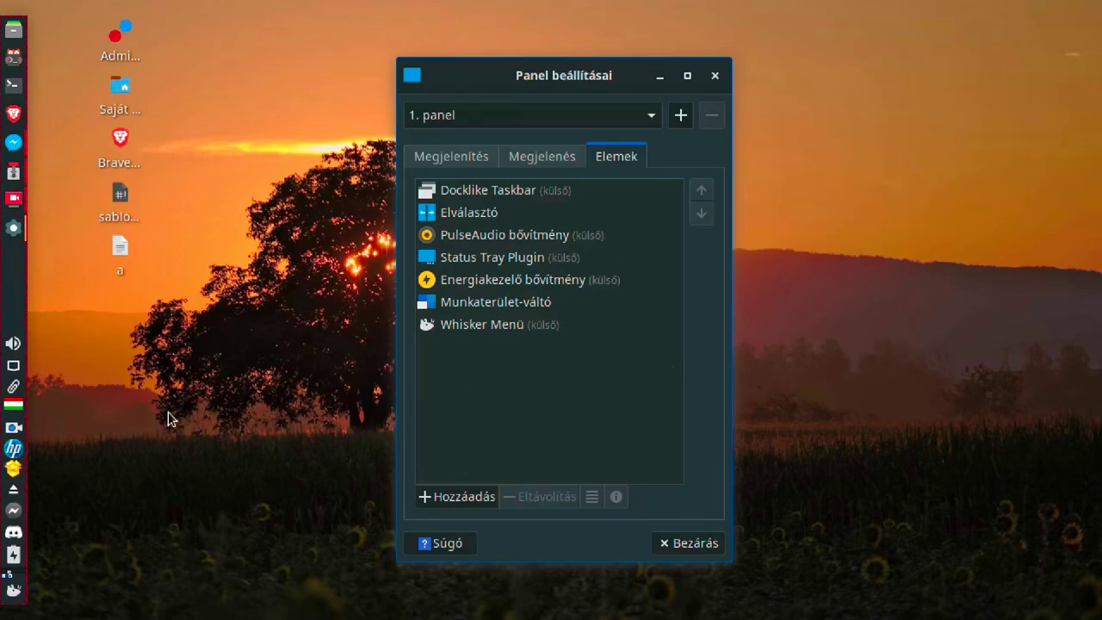
Examine the options offered for the PulseAudio plugin on the panel and the list of items that can be added
right_click(10, 344)
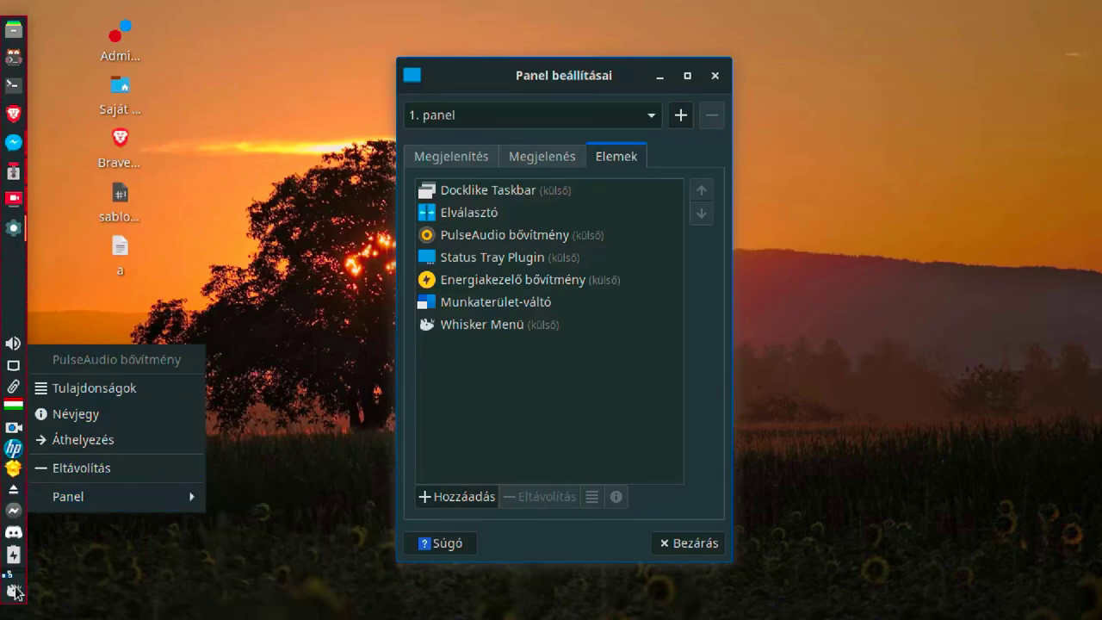
left_click(496, 396)
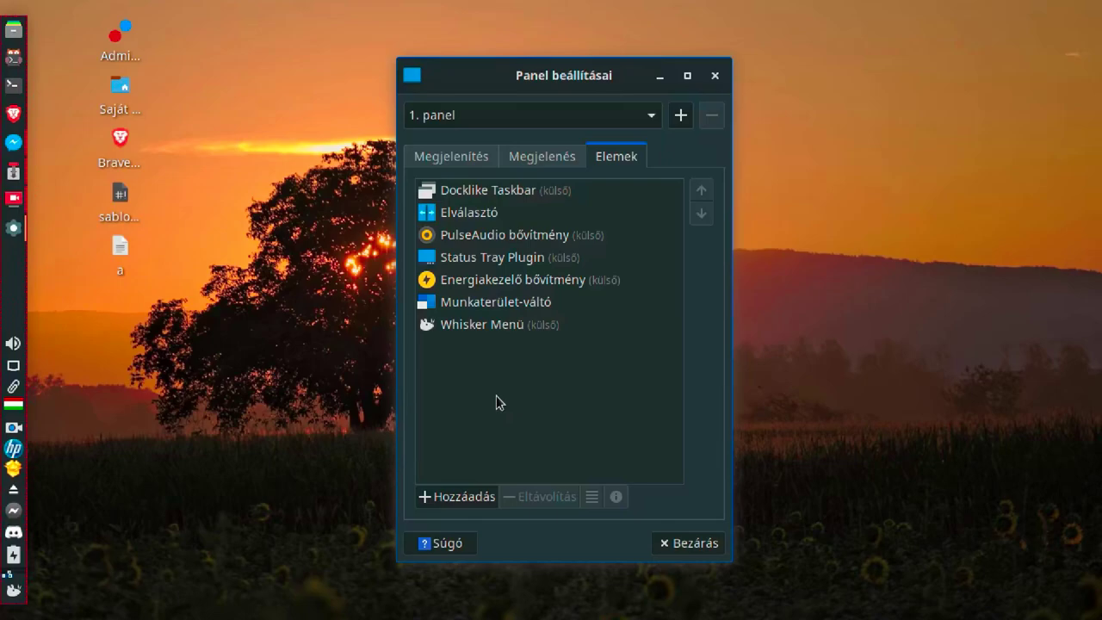
left_click(455, 498)
scroll(640, 241, "down", 15)
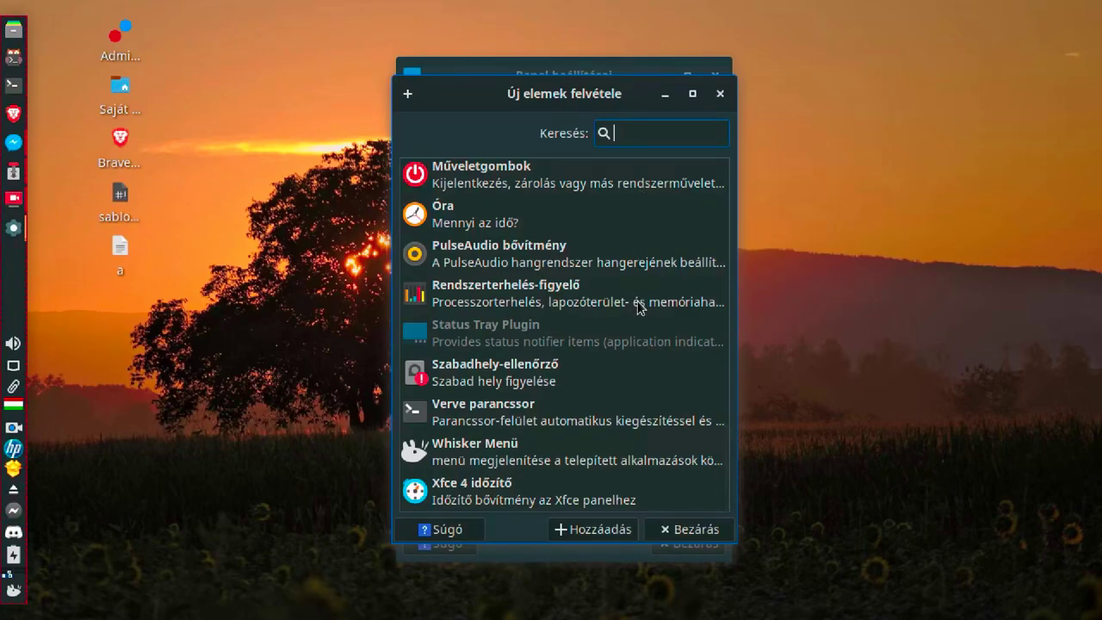
left_click(719, 97)
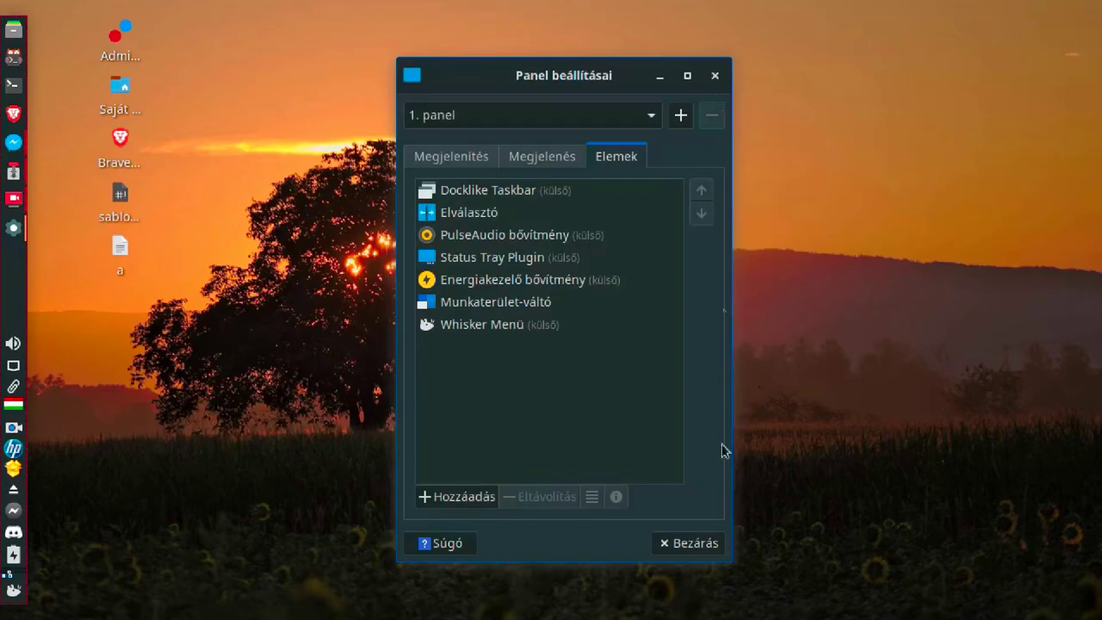
Close the panel preferences, then view the home folder from its desktop icon and minimise its window
left_click(681, 549)
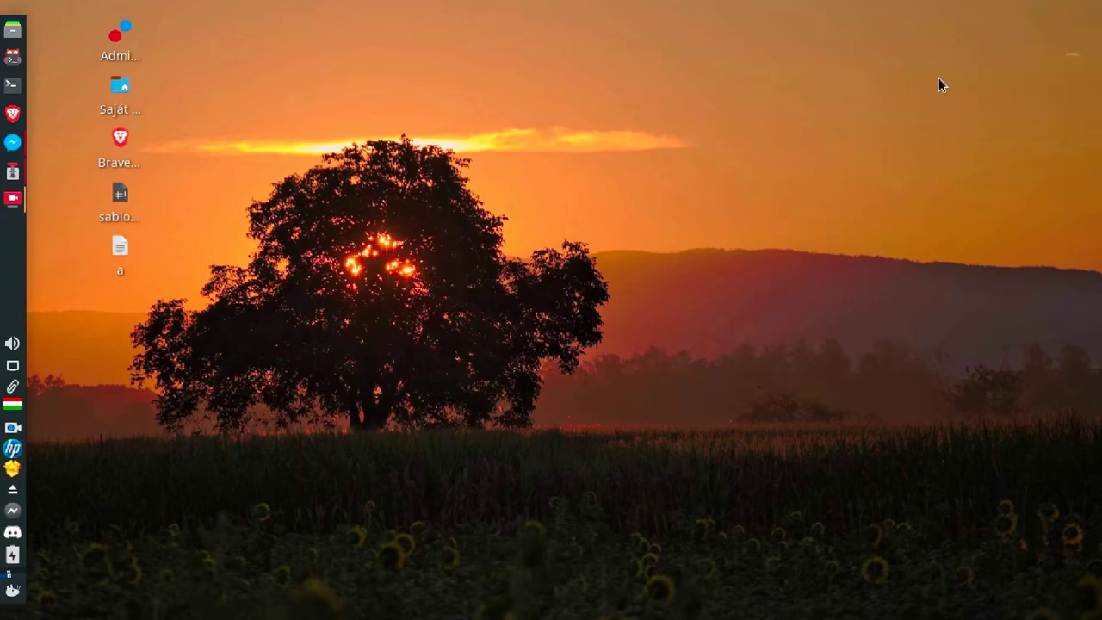
double_click(120, 98)
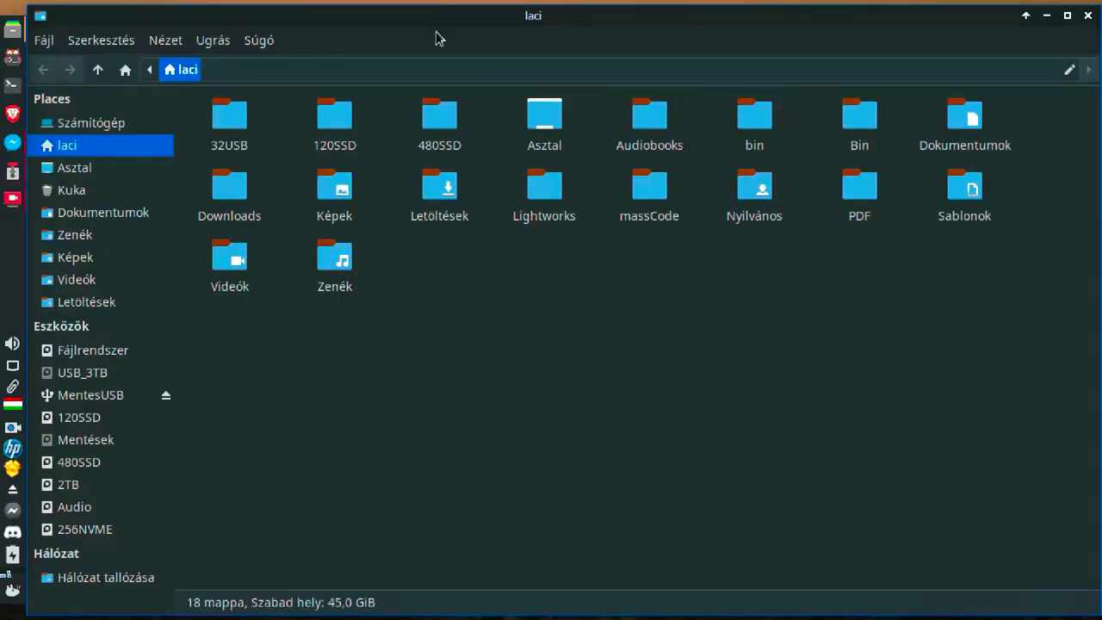
left_click(1046, 15)
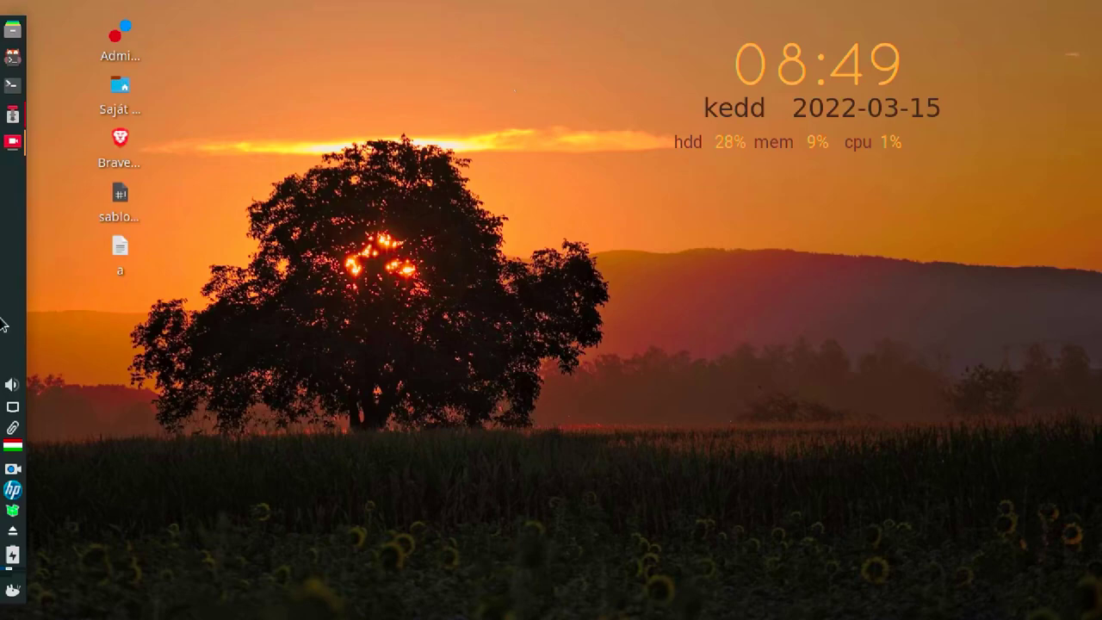
Change the MX Updater tray icon style to klasszikus in its properties and apply the change
right_click(12, 511)
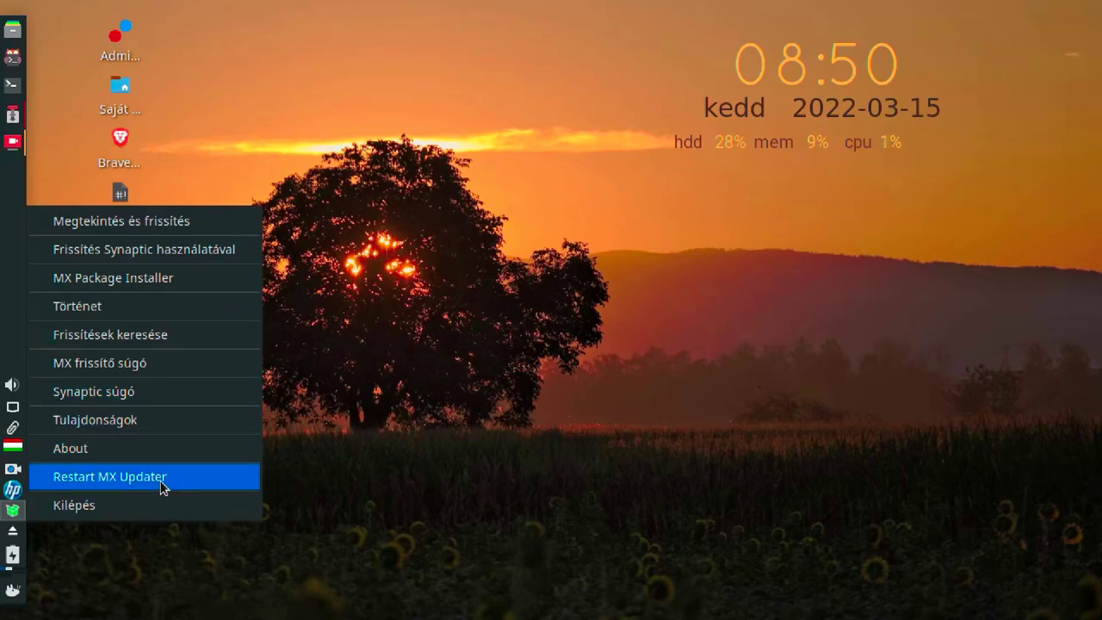
left_click(171, 416)
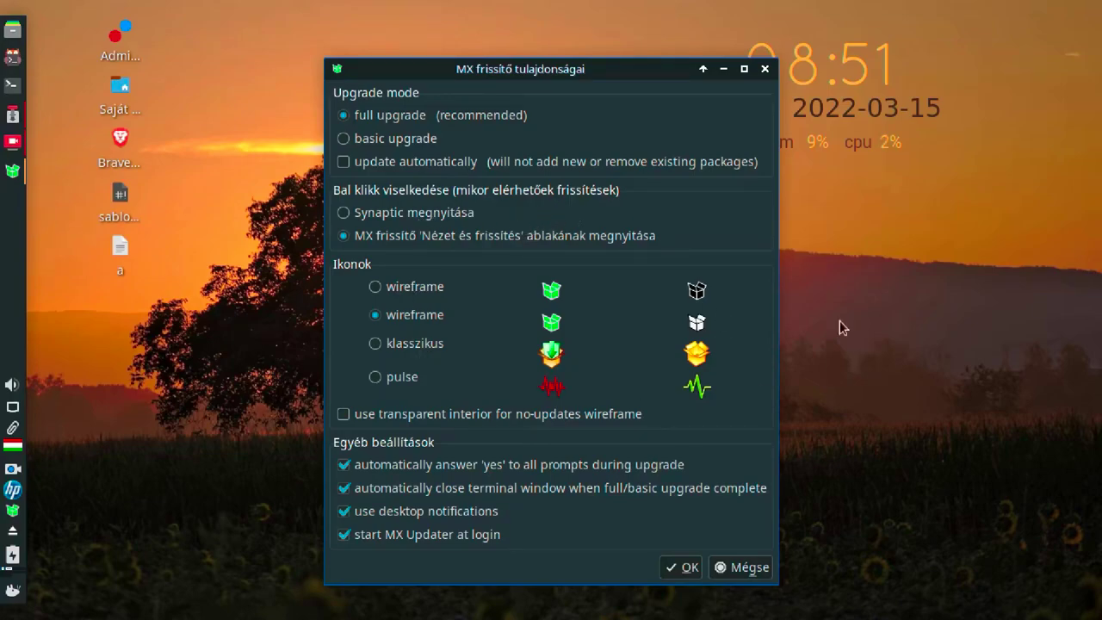
left_click(377, 347)
left_click(682, 568)
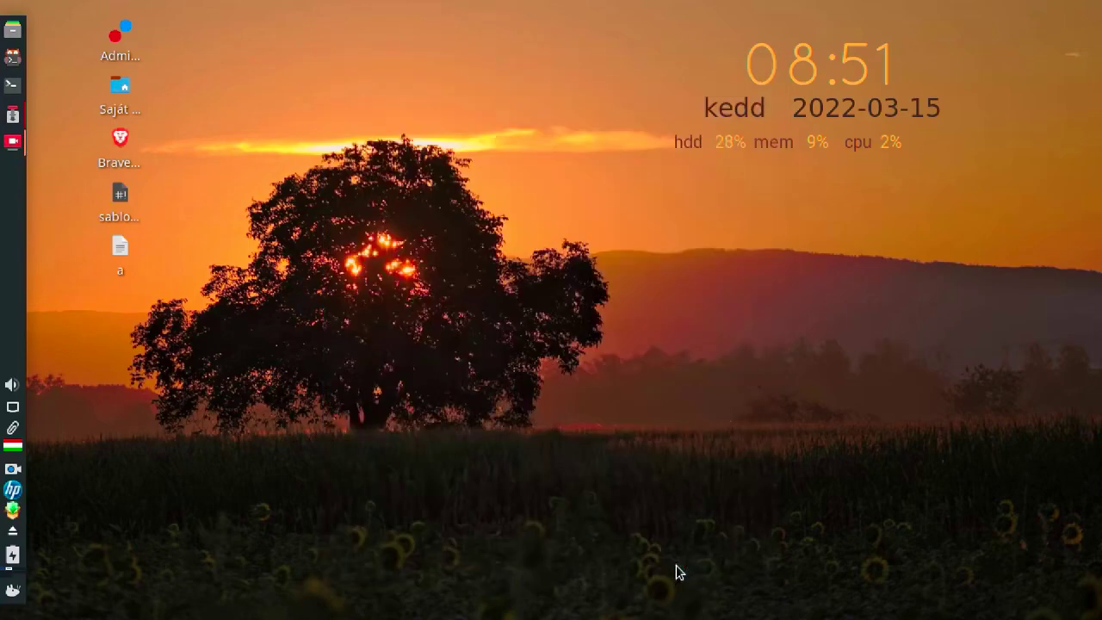
Run the full upgrade from MX Updater and authenticate it with the account password
left_click(15, 513)
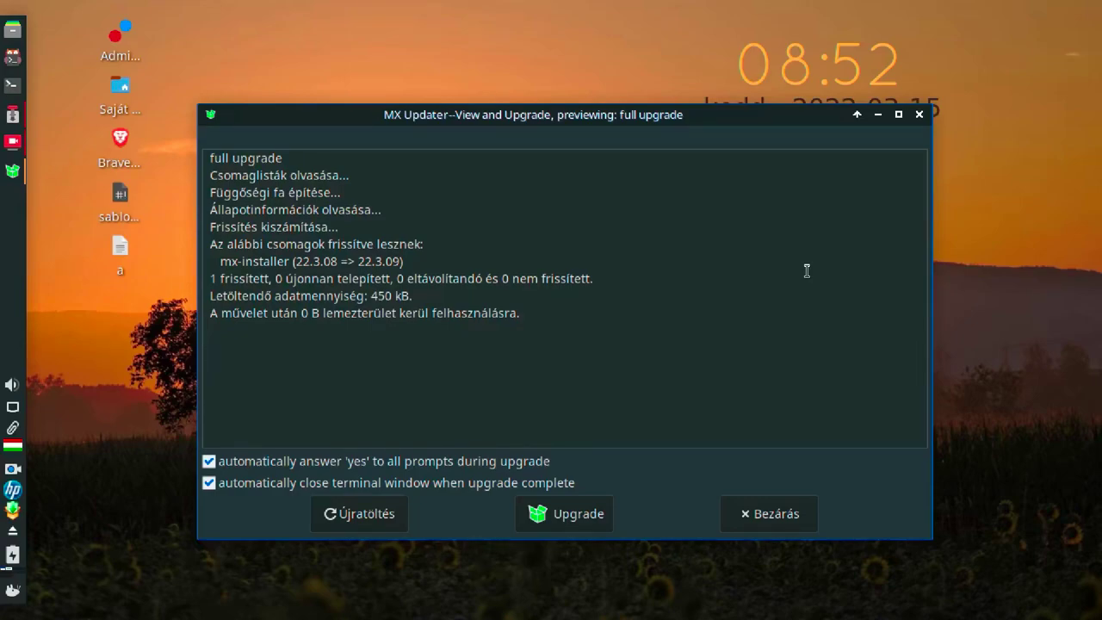
left_click(566, 515)
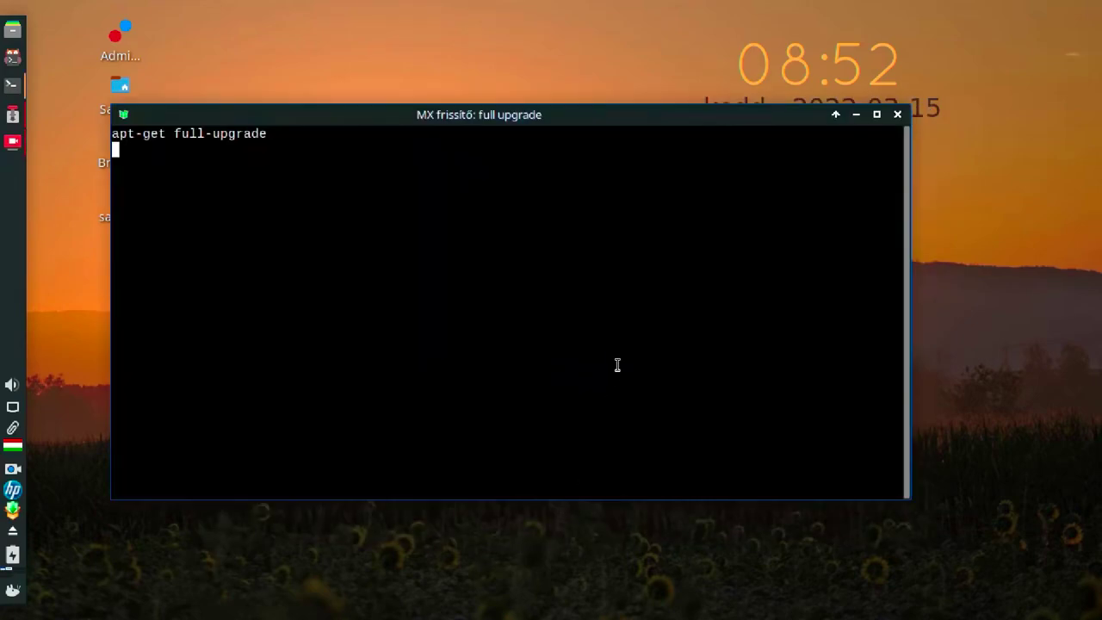
type("•••••••")
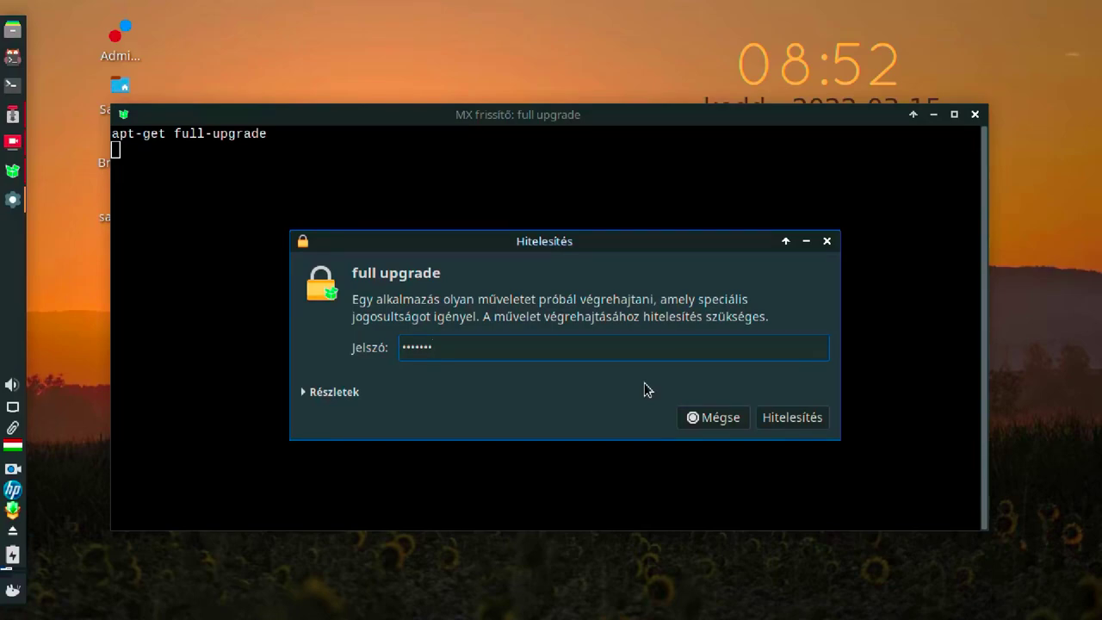
key("Return")
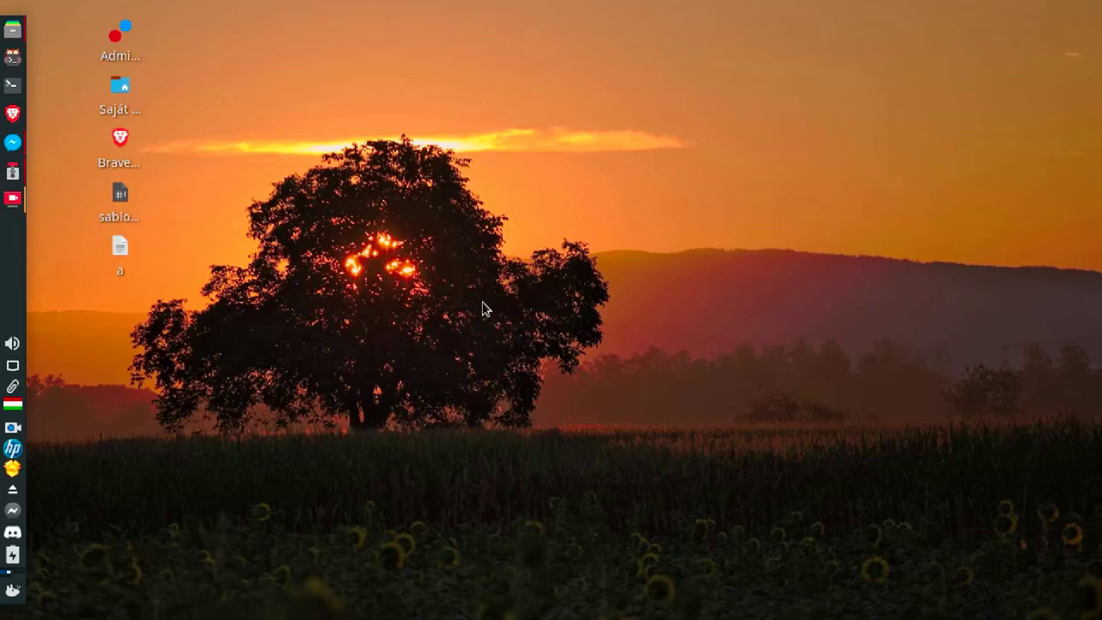
Look through the recently used applications and the Internet category in the Whisker menu, then close it
left_click(11, 592)
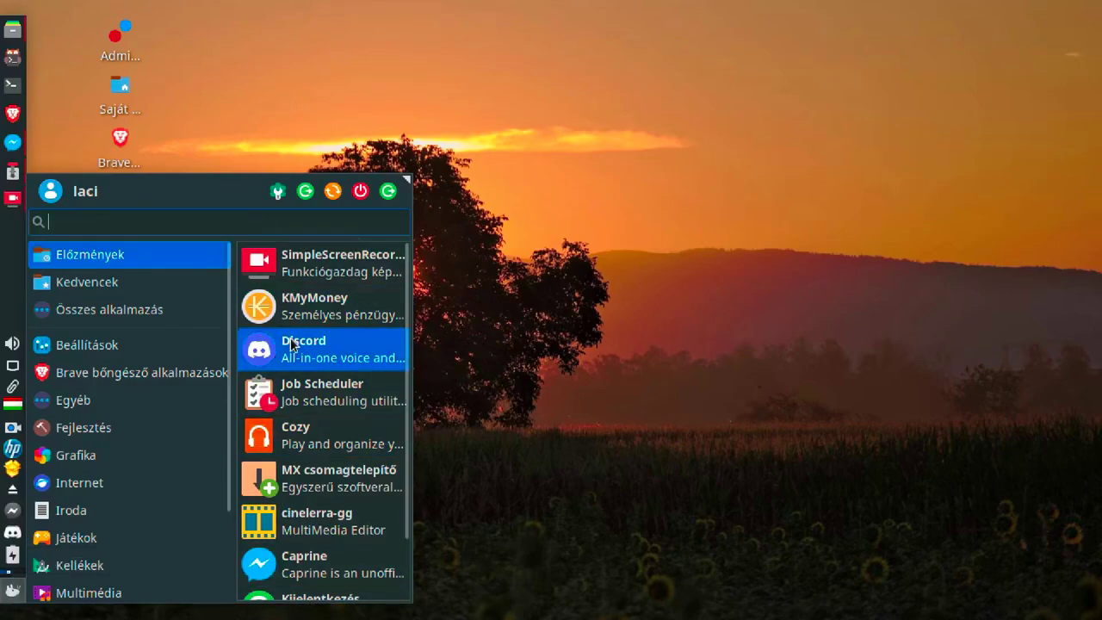
scroll(287, 318, "down", 2)
scroll(296, 299, "up", 2)
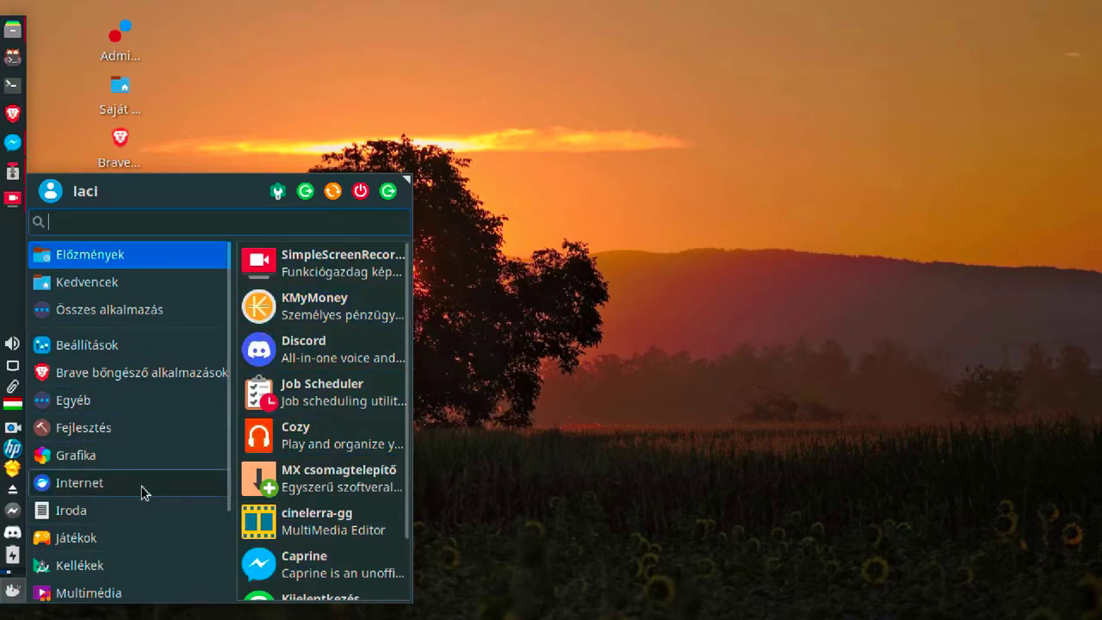
left_click(96, 485)
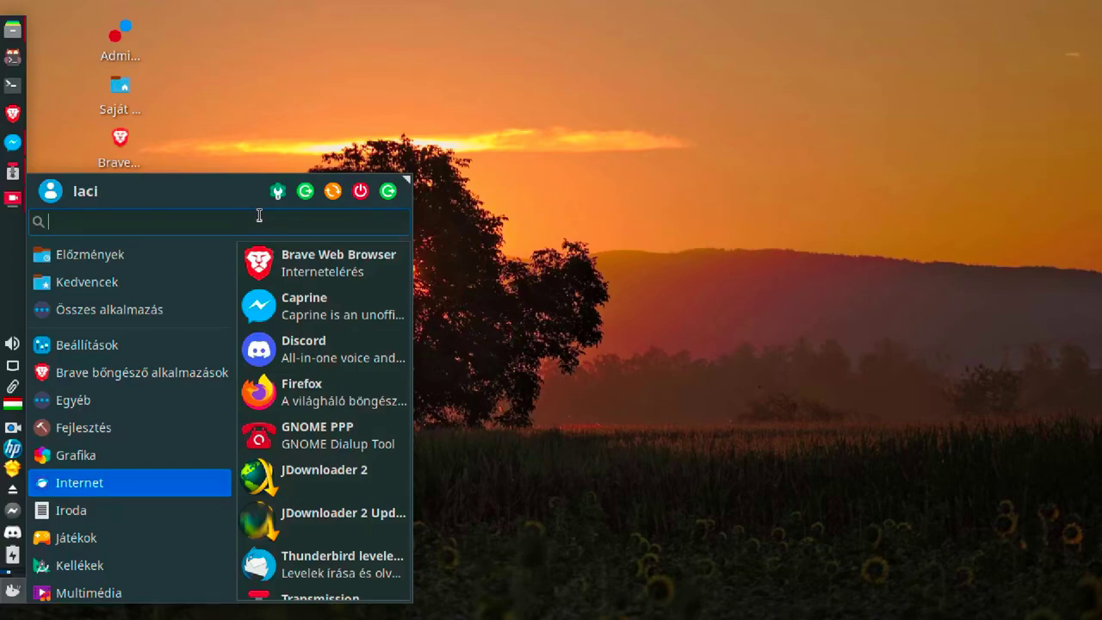
left_click(563, 226)
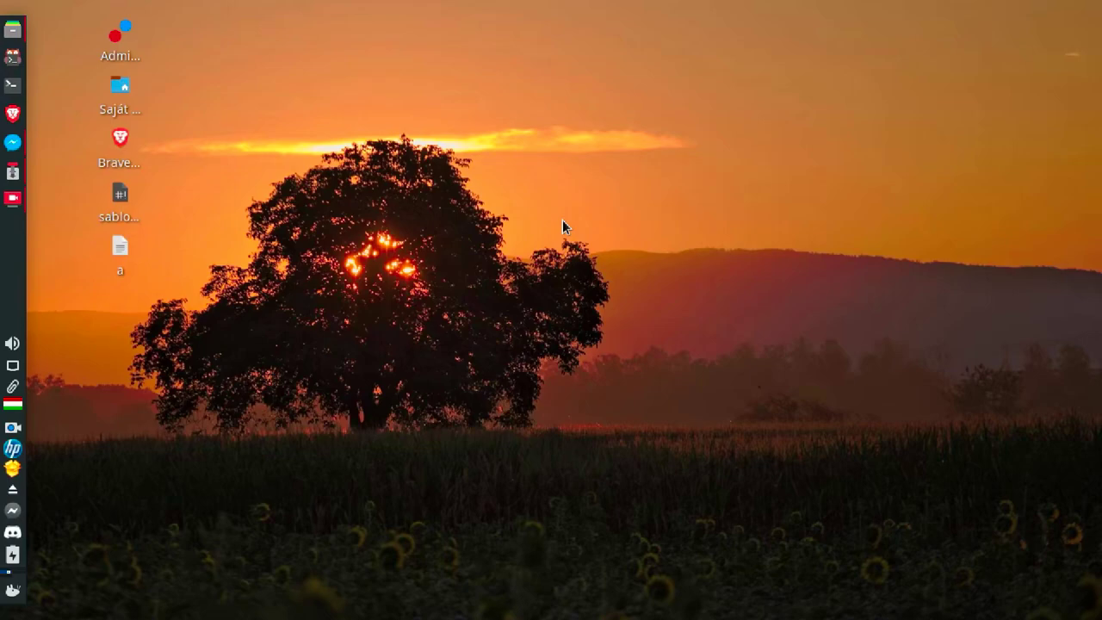
Open the Whisker menu properties, try the icon and list layouts, and set the layout to Mutassa fanézetben
right_click(11, 592)
left_click(91, 464)
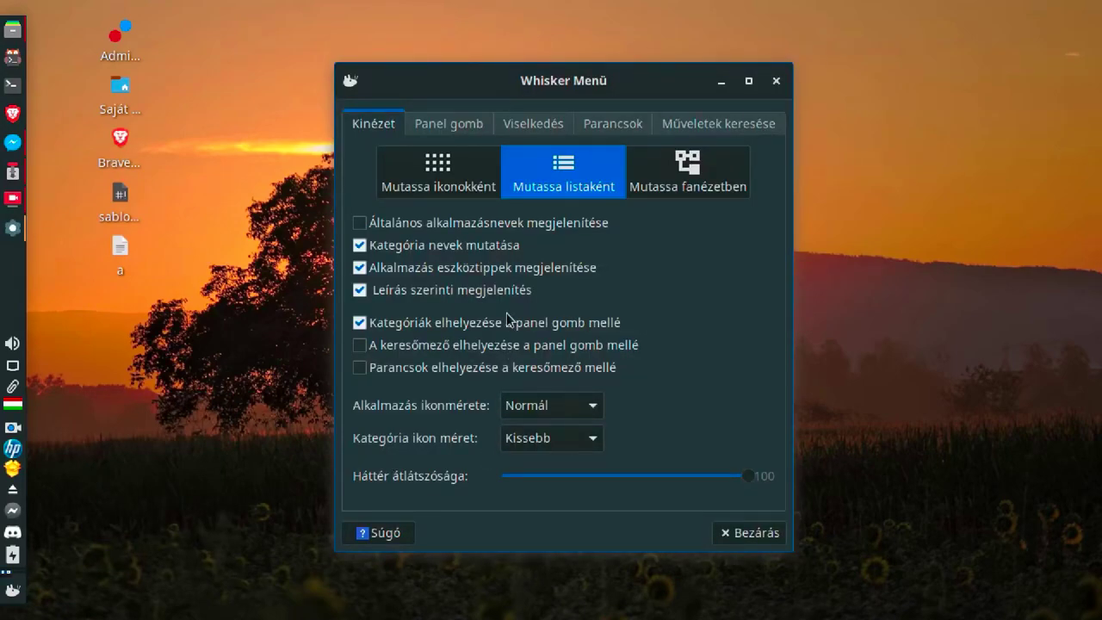
left_click(428, 191)
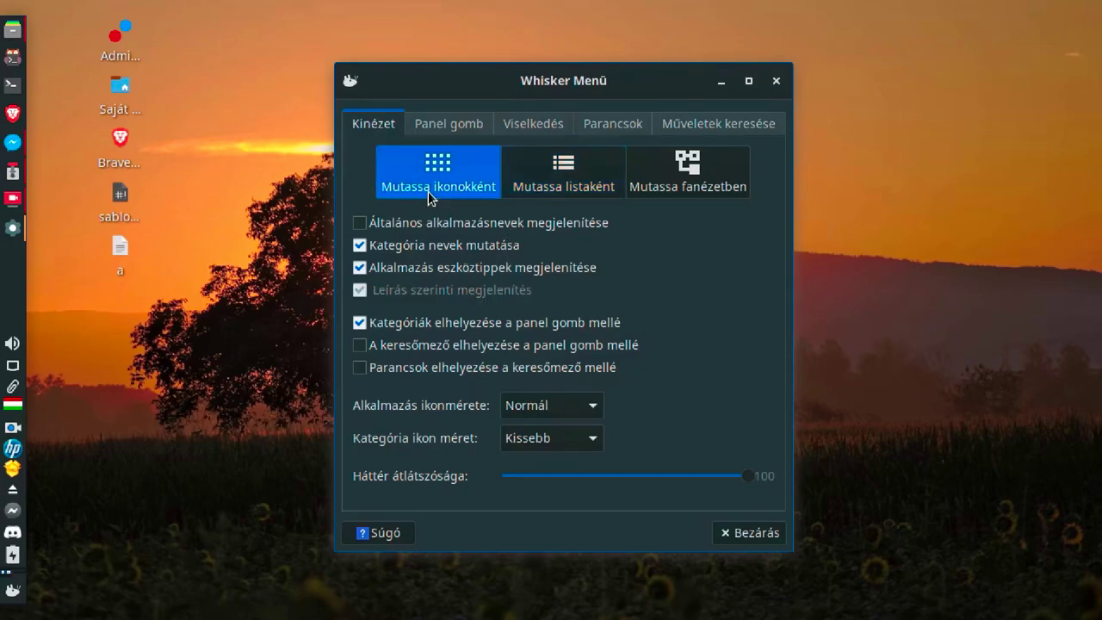
left_click(547, 171)
left_click(690, 162)
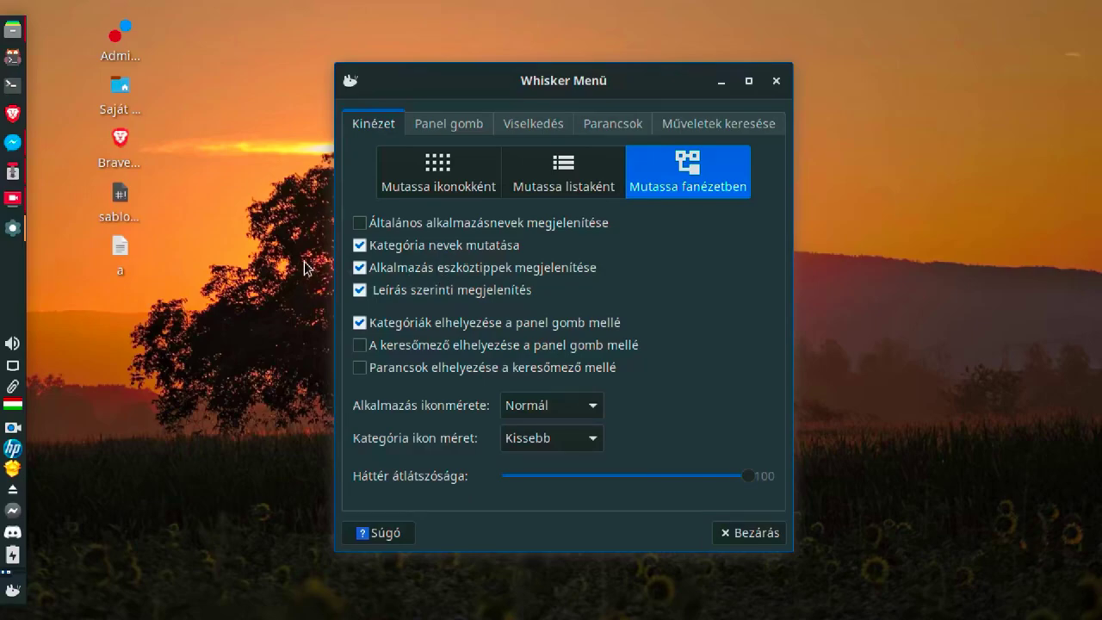
Turn off application tooltips and place the search field next to the panel button
left_click(362, 268)
left_click(407, 352)
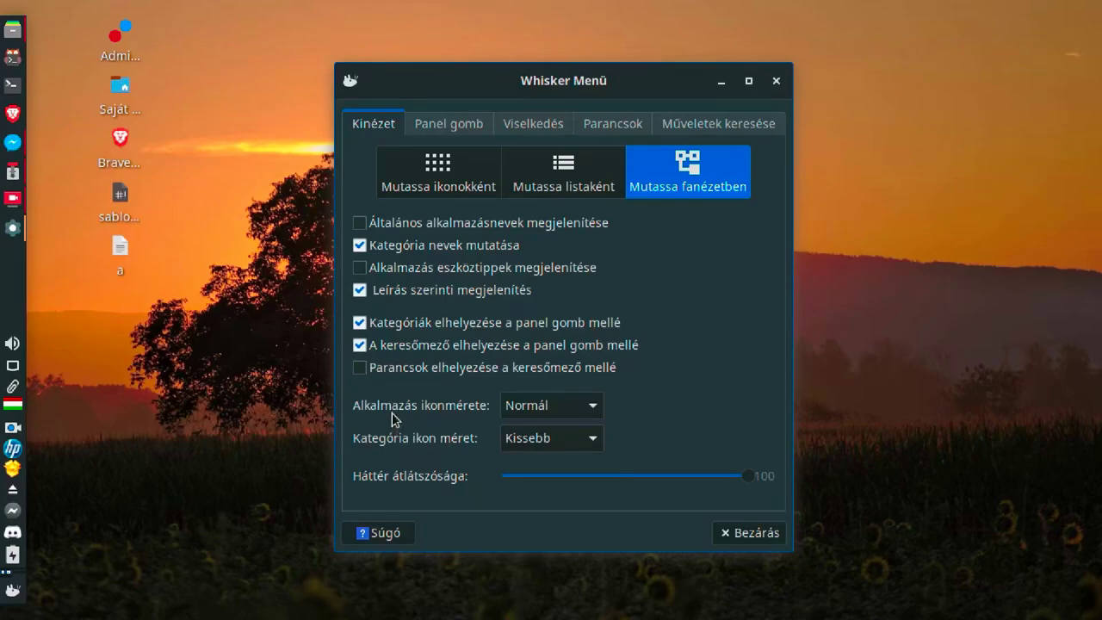
Set the application icon size to Kicsi and the category icon size to Nagyon Kicsi, and check the Whisker menu
left_click(535, 406)
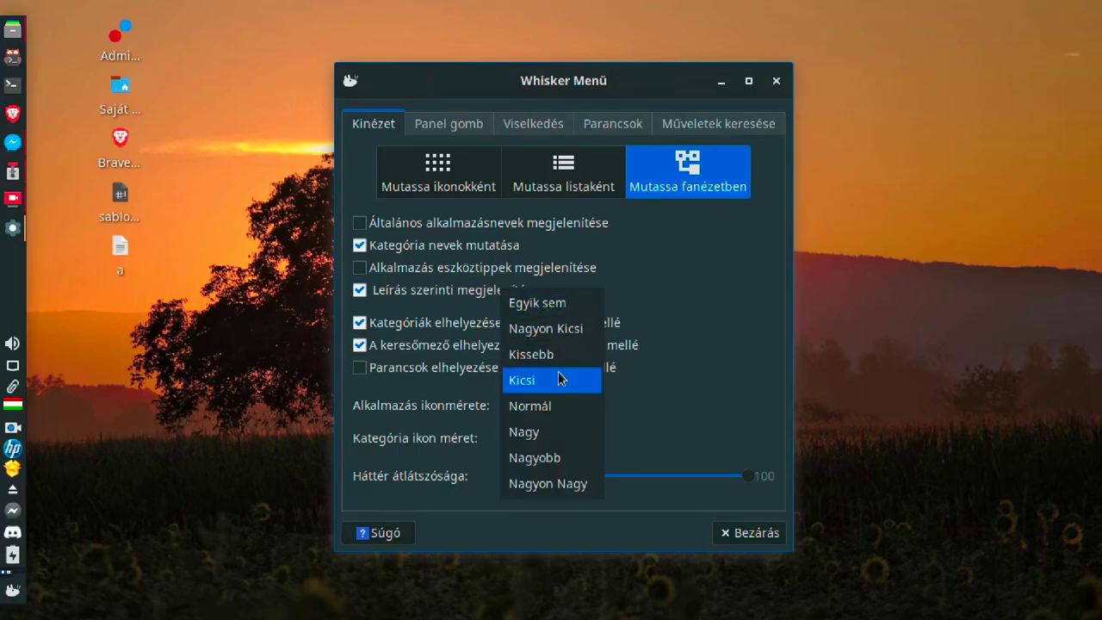
left_click(560, 379)
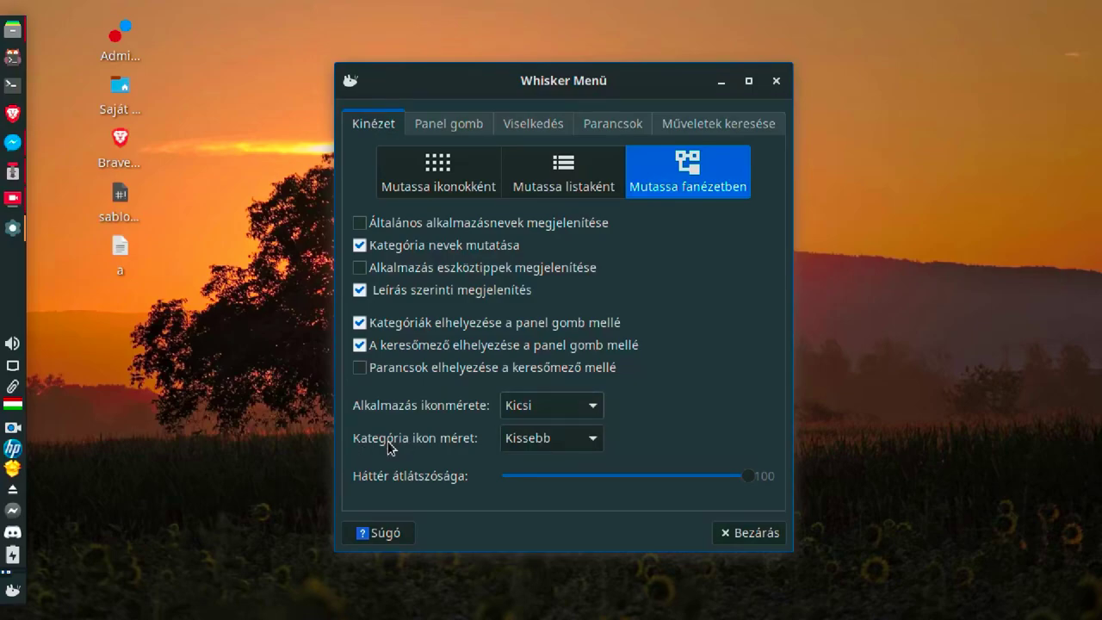
left_click(551, 441)
left_click(551, 414)
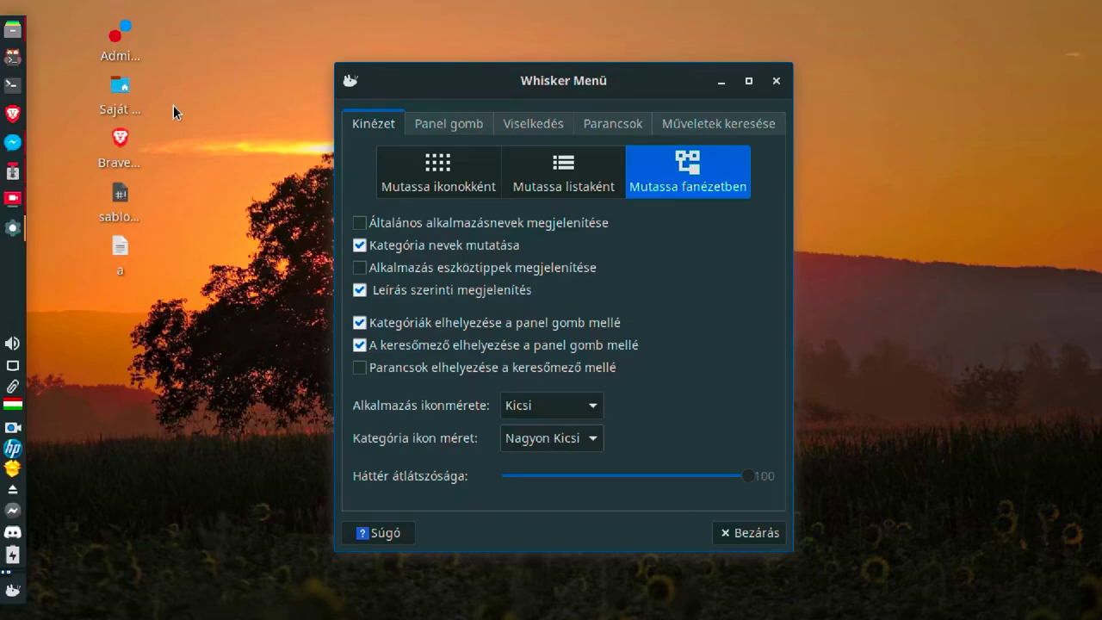
left_click(12, 591)
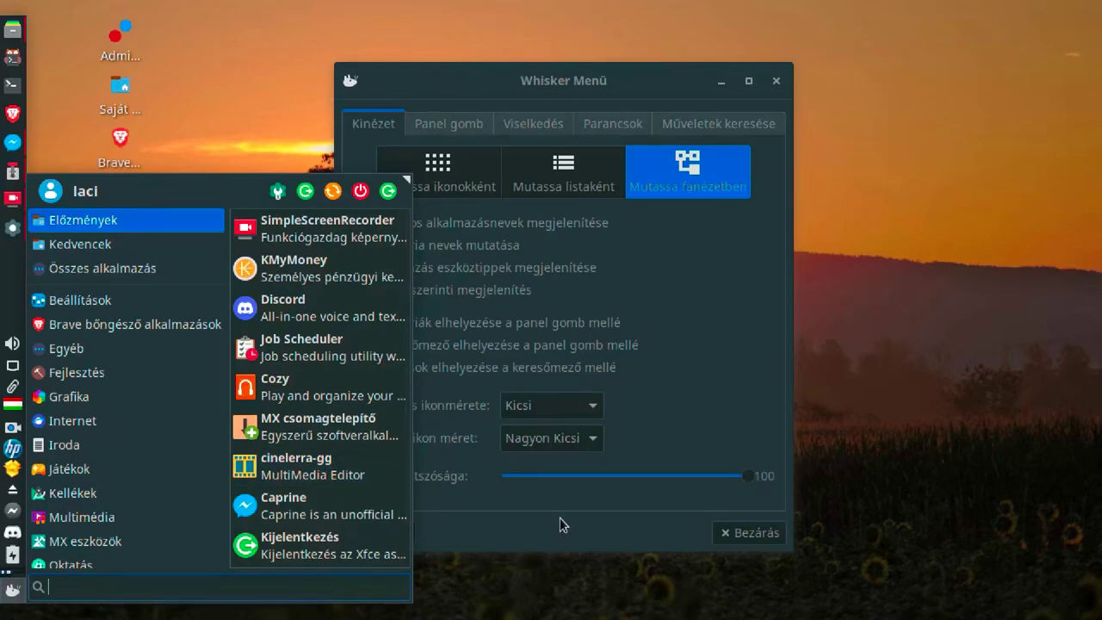
Reduce the application icon size to Kissebb and check the Whisker menu again
left_click(544, 413)
left_click(544, 413)
left_click(544, 381)
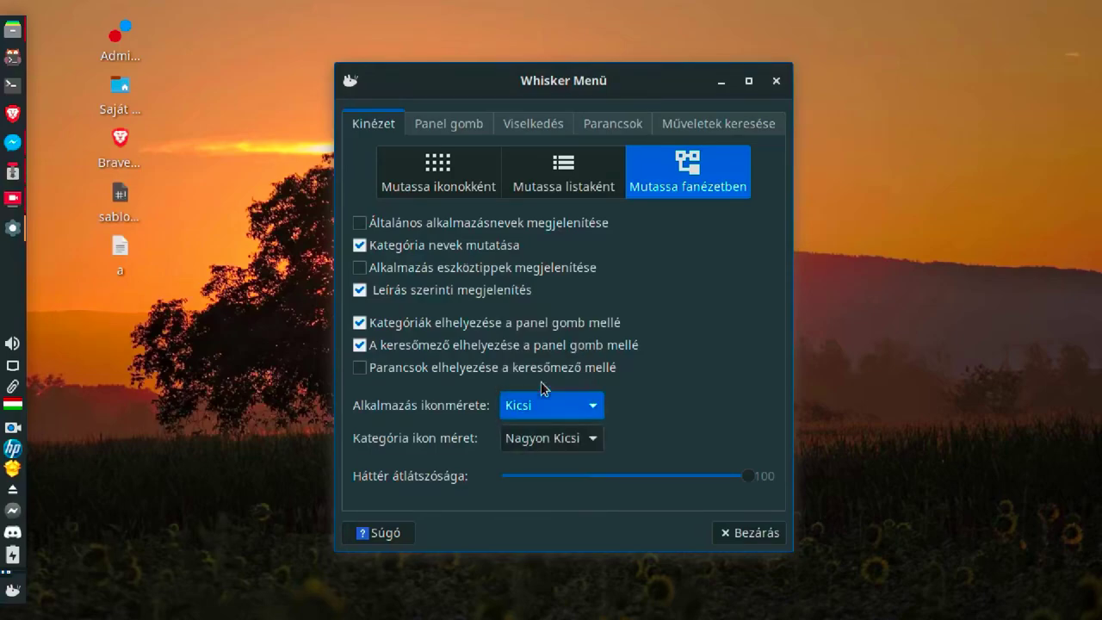
left_click(9, 601)
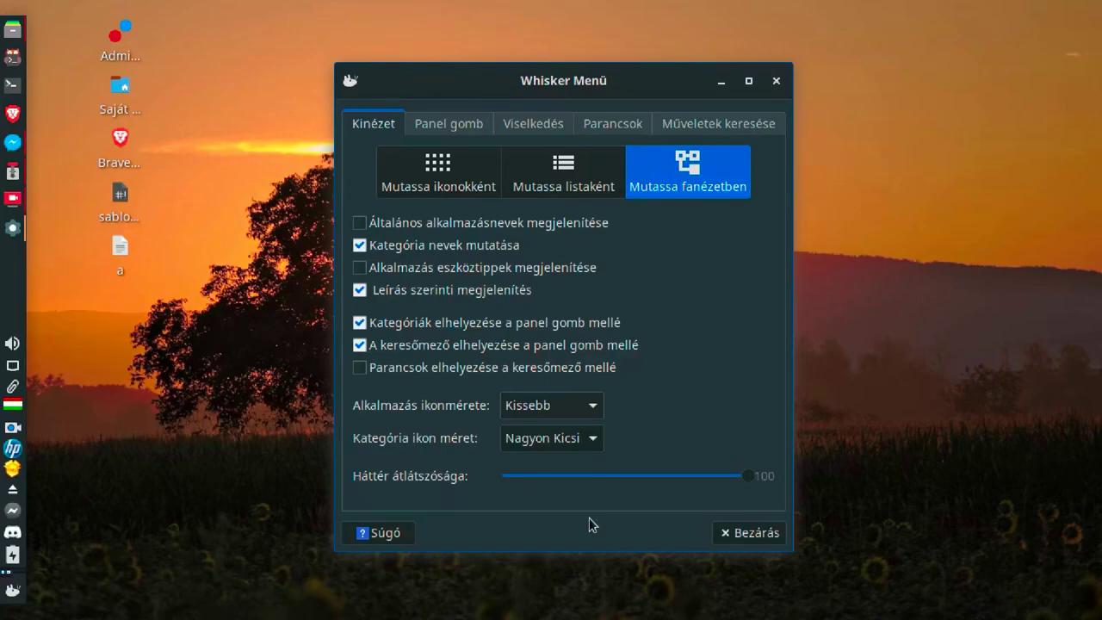
Review the panel button's display choices and leave it set to Ikon
left_click(455, 120)
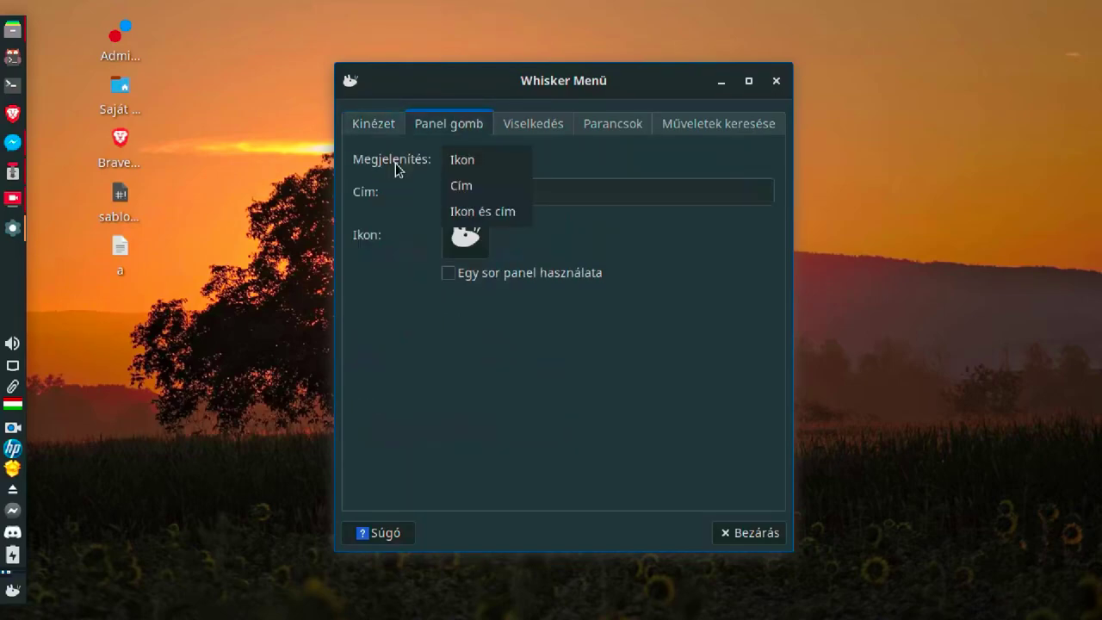
left_click(461, 160)
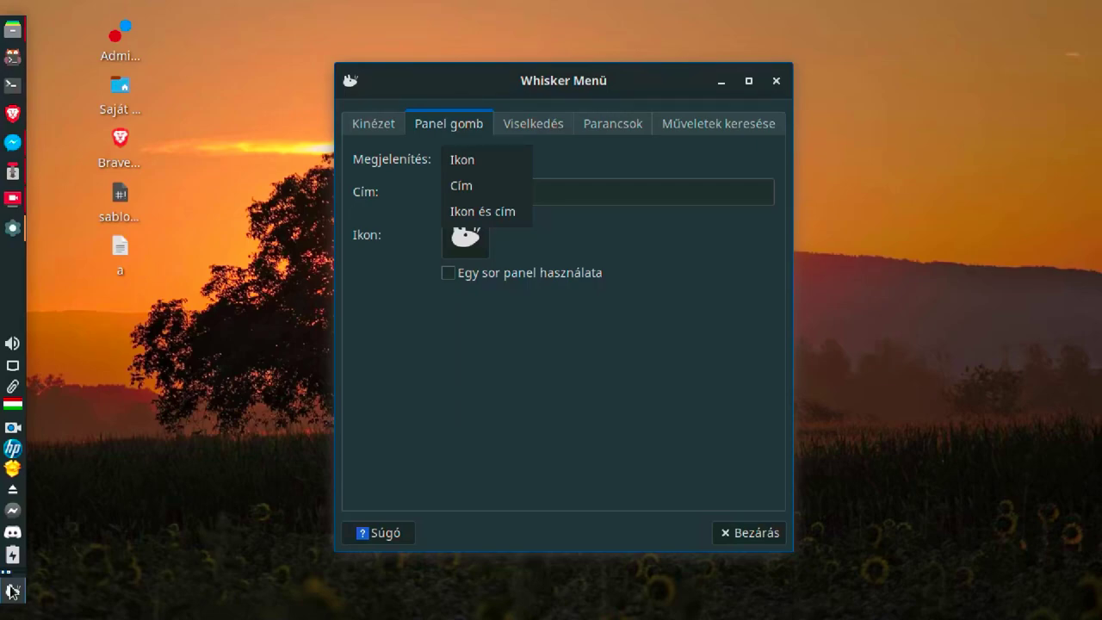
left_click(527, 389)
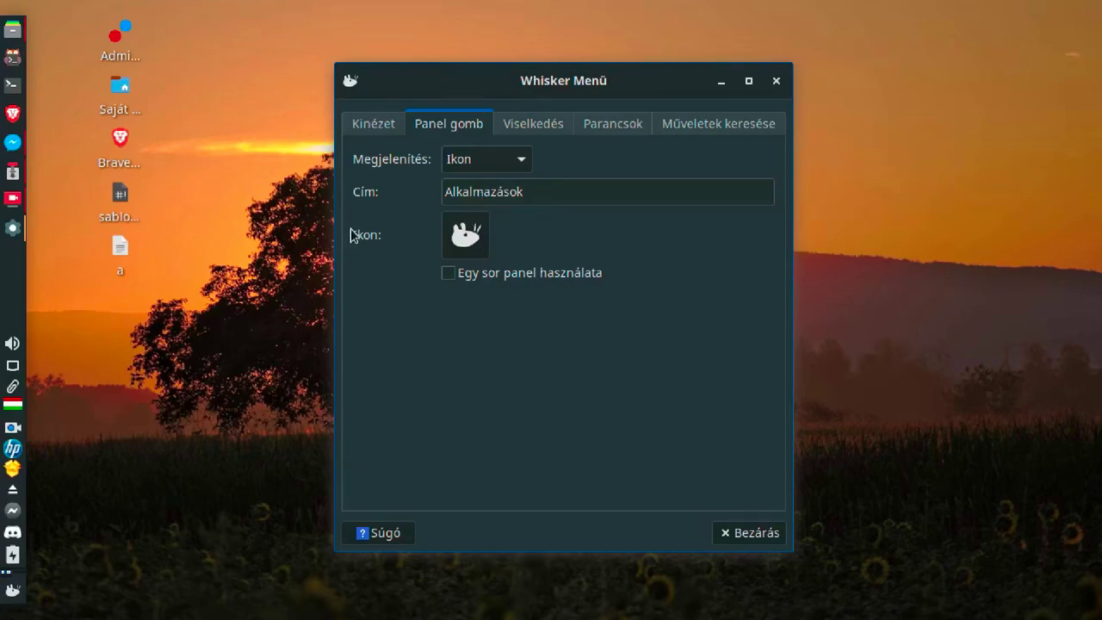
Open the icon chooser for the panel button and examine the icon categories, staying on Állapotikonok
left_click(461, 244)
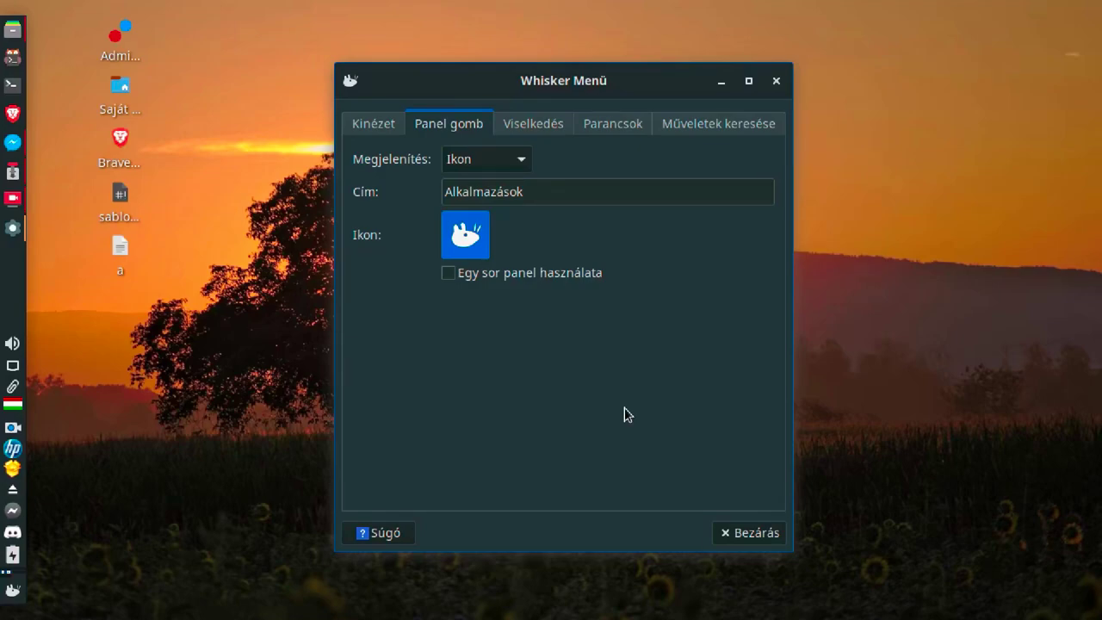
left_click(465, 234)
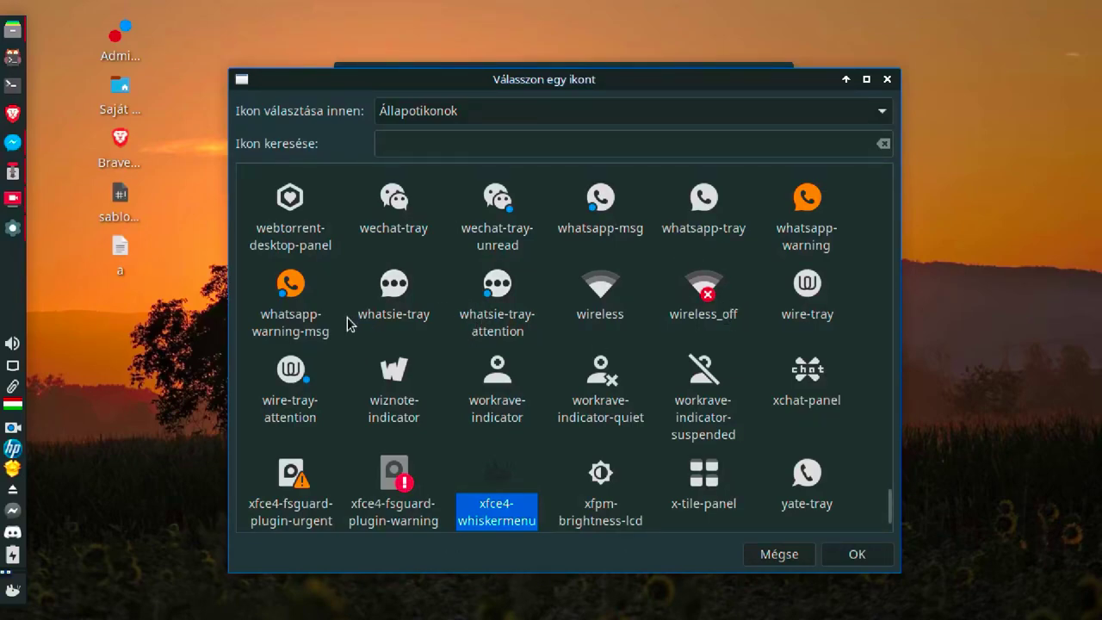
scroll(551, 352, "down", 5)
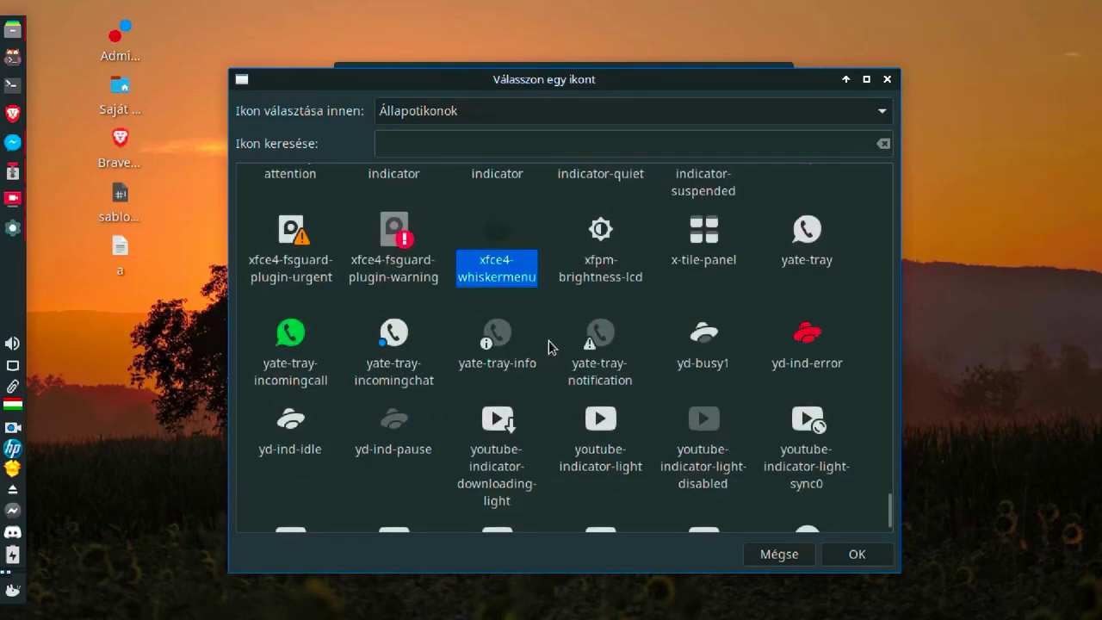
scroll(551, 348, "up", 5)
left_click(833, 113)
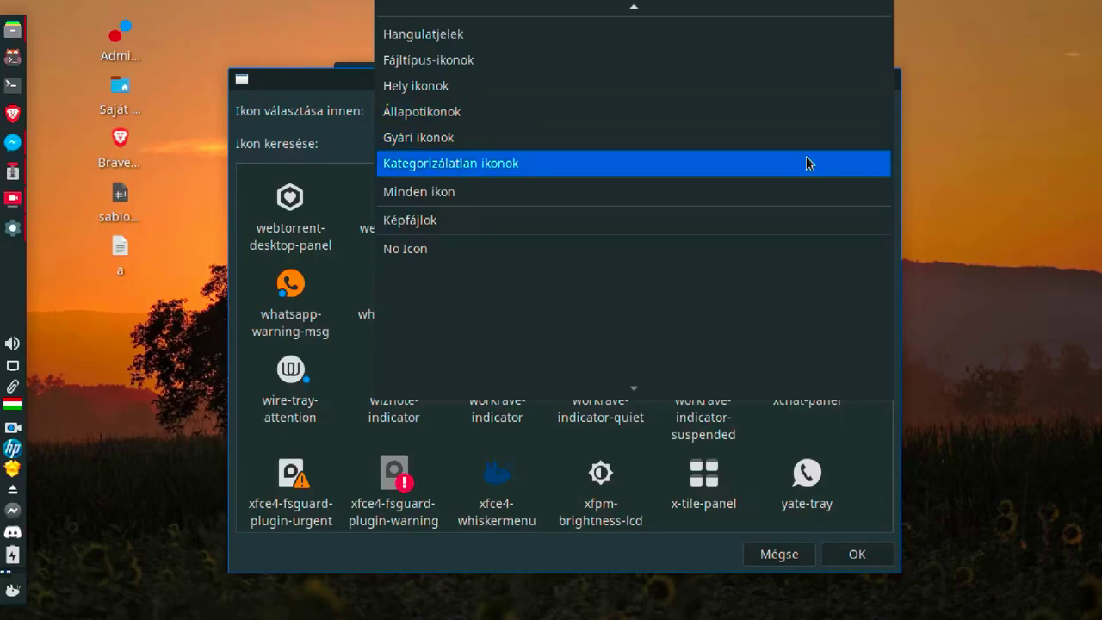
left_click(809, 113)
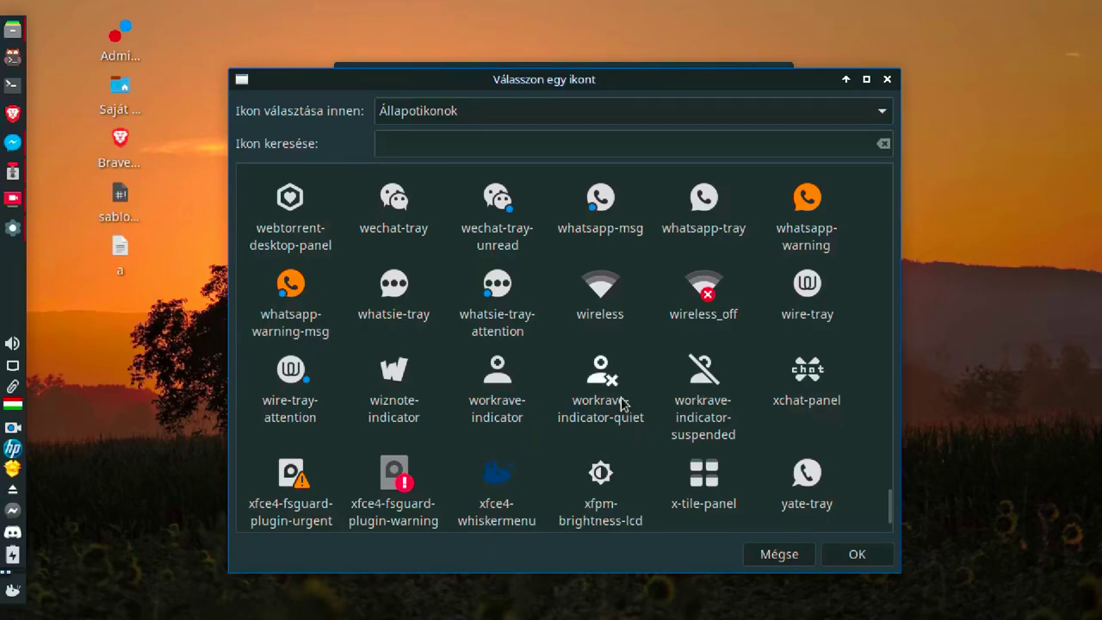
Search the status icons for "wi" and browse the matching icons
left_click(528, 148)
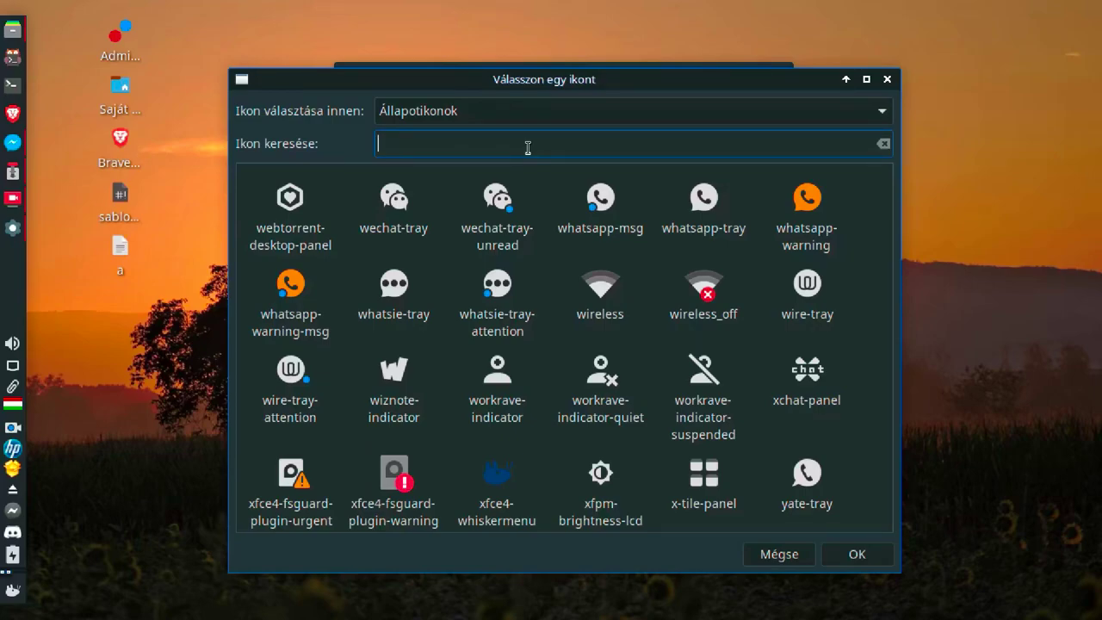
type("wi")
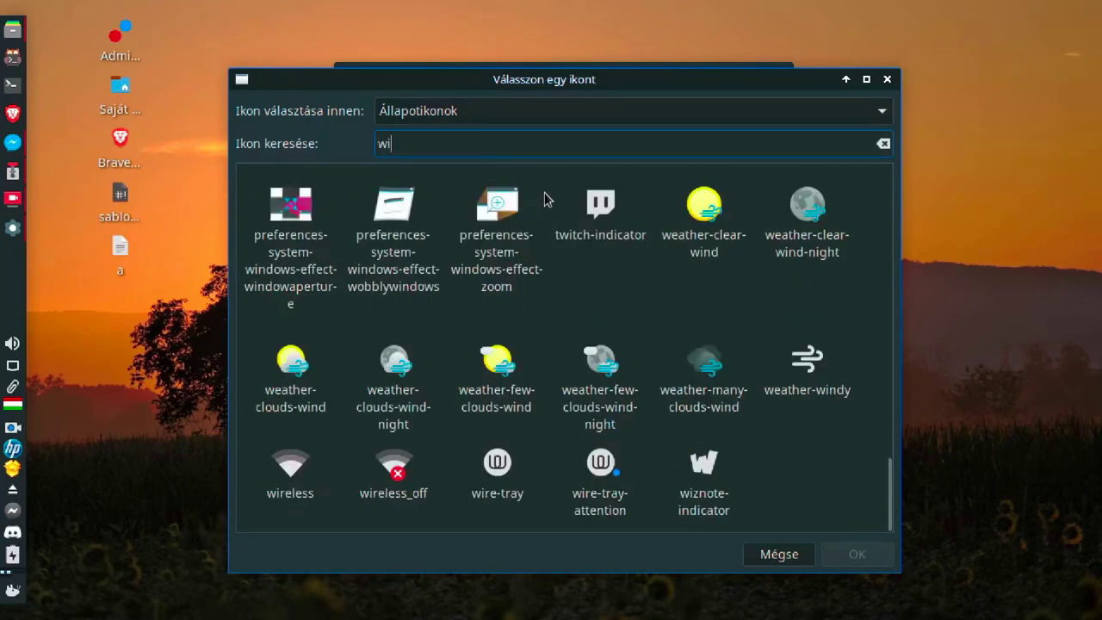
scroll(535, 327, "down", 2)
scroll(536, 327, "down", 6)
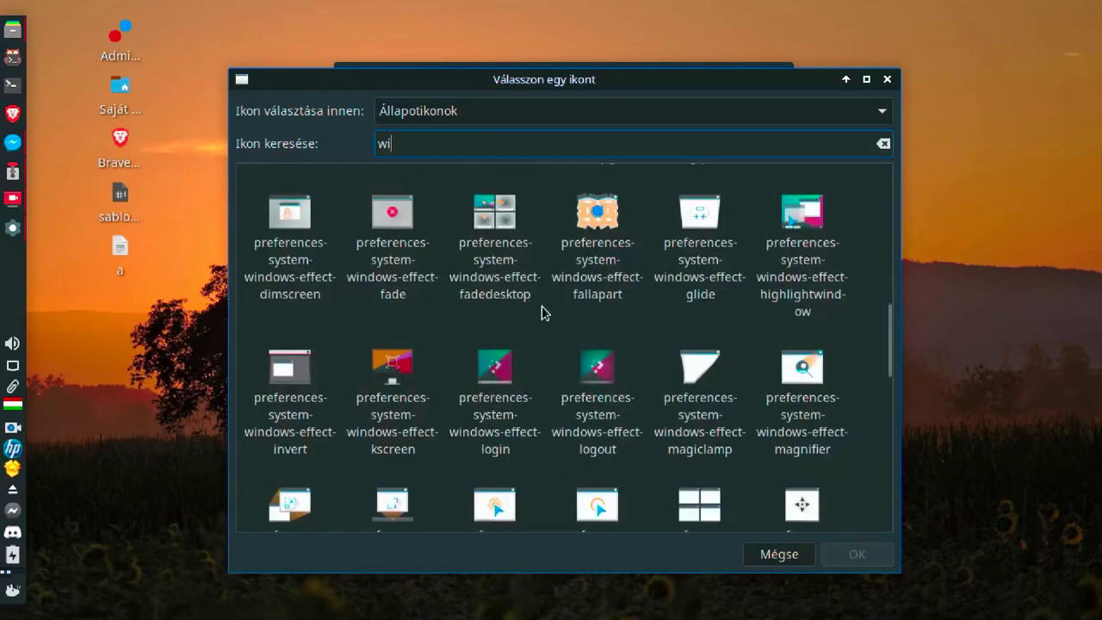
Leave the icon chooser without picking an icon and compare the default category under Viselkedés with the Whisker menu
scroll(540, 314, "up", 3)
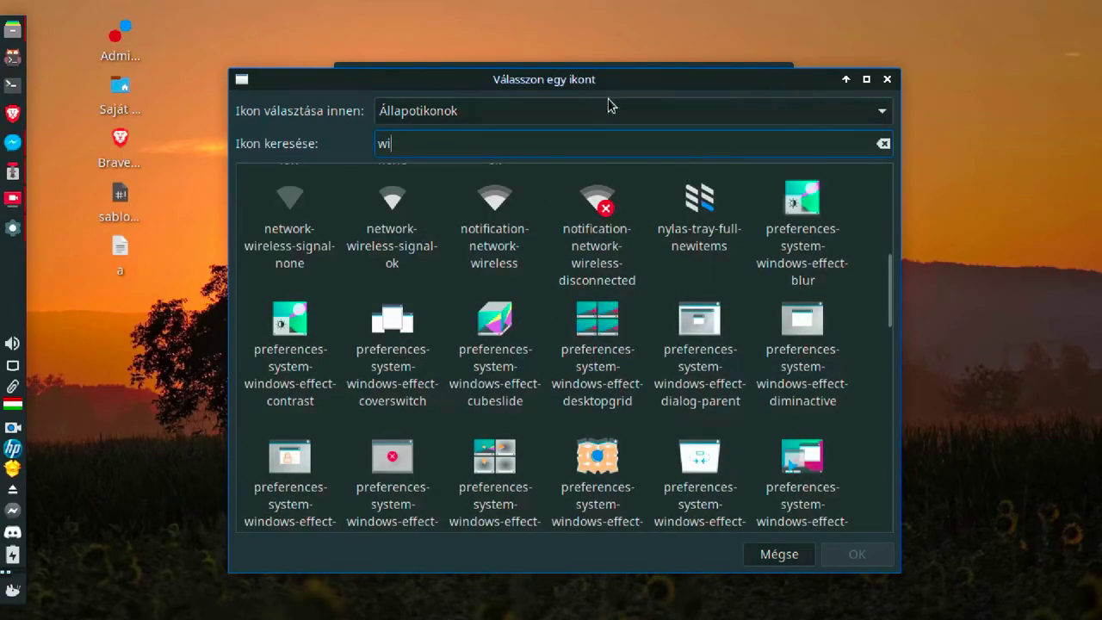
left_click(887, 78)
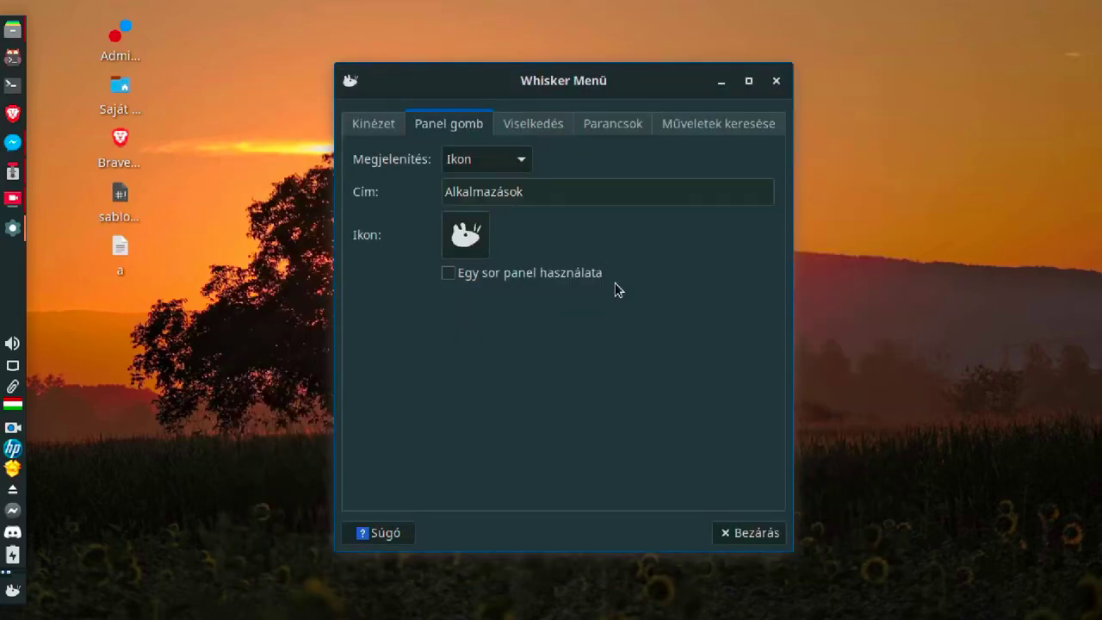
left_click(512, 122)
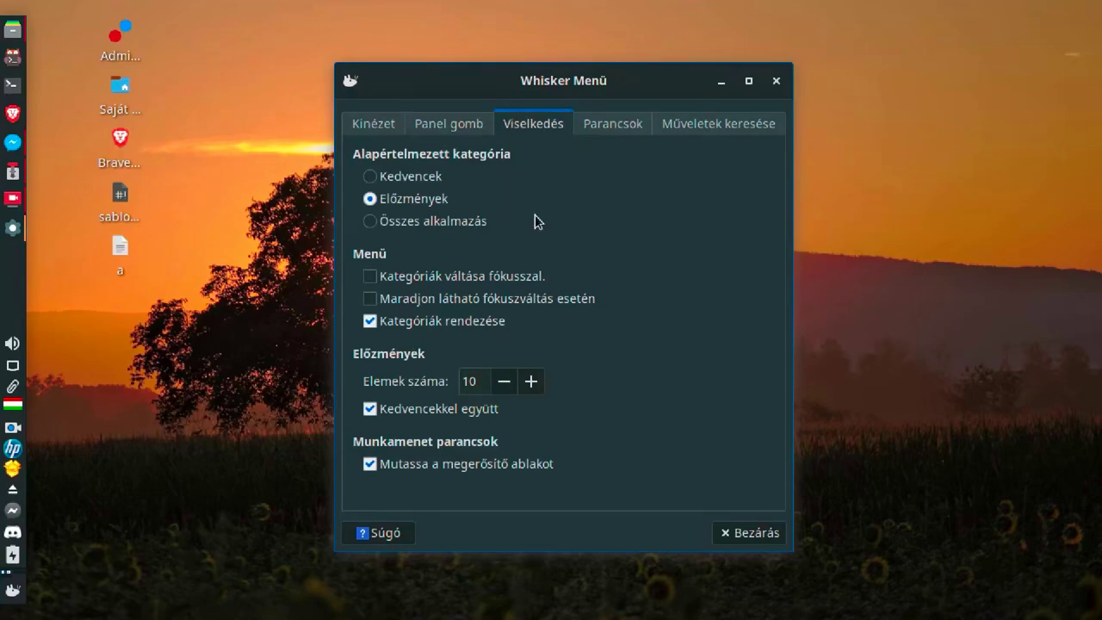
left_click(12, 591)
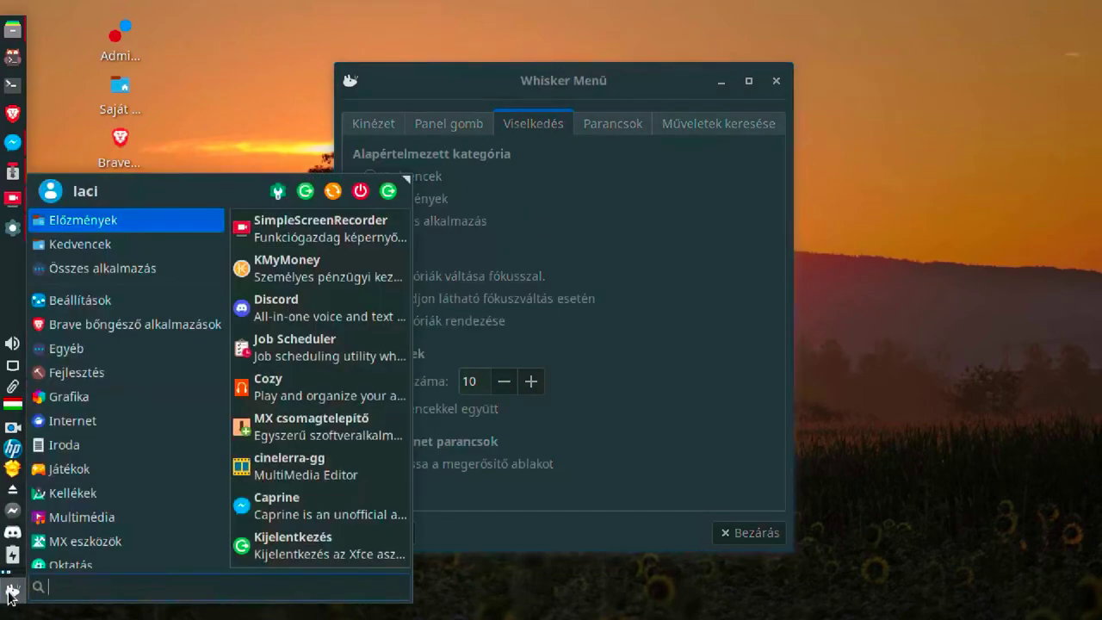
left_click(706, 248)
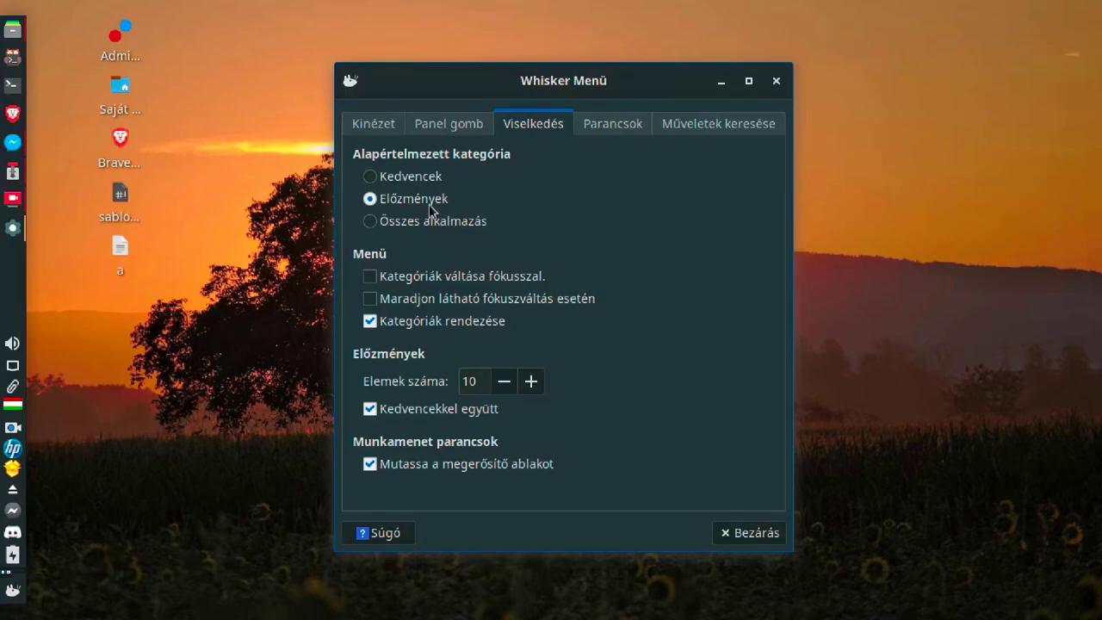
left_click(16, 590)
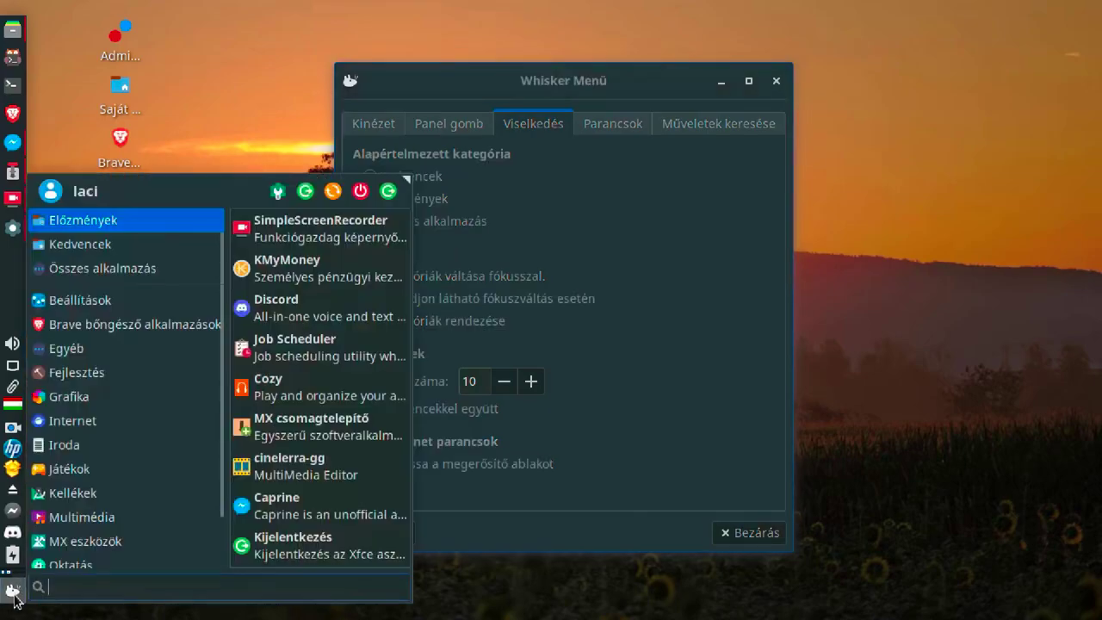
left_click(629, 231)
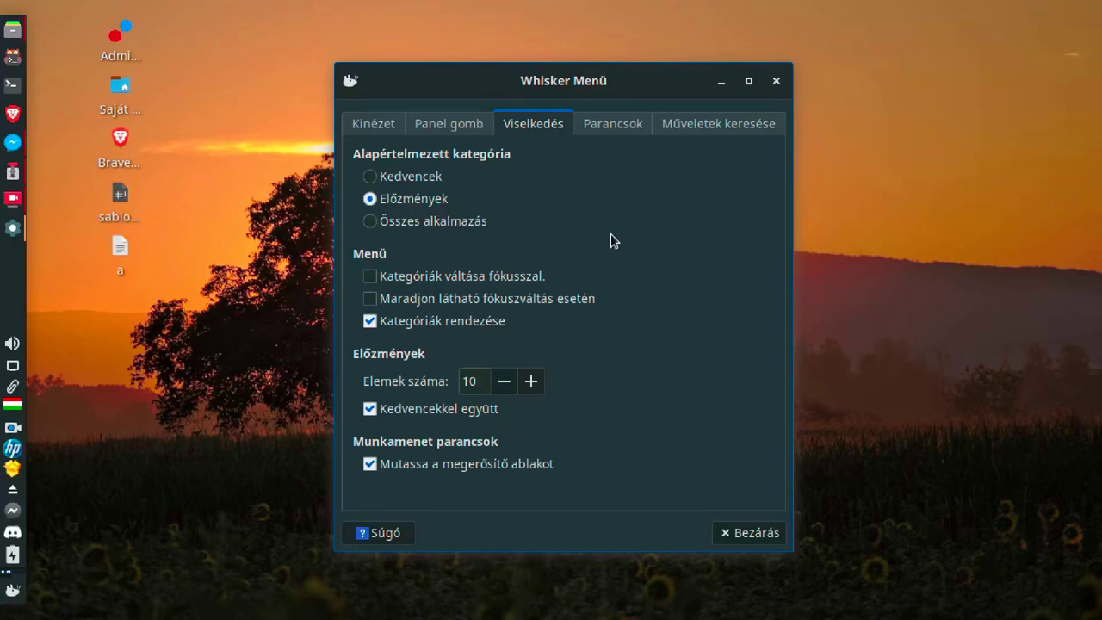
Enable Kategóriák váltása fókusszal, try it on several Whisker menu categories, and toggle Kedvencekkel együtt for the history
left_click(507, 281)
left_click(12, 589)
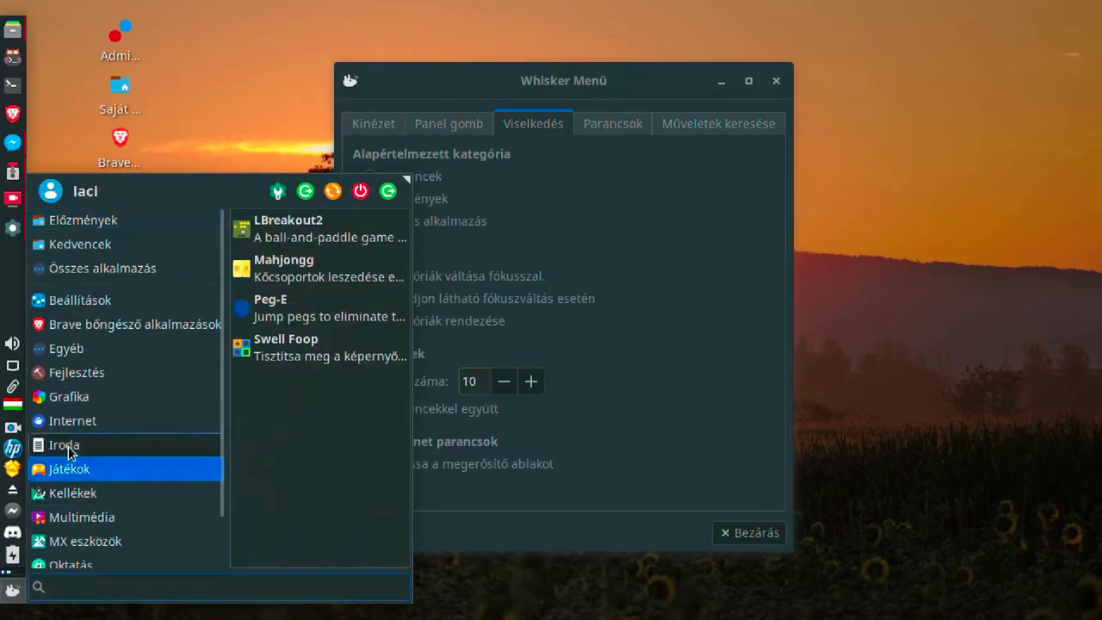
mouse_move(74, 396)
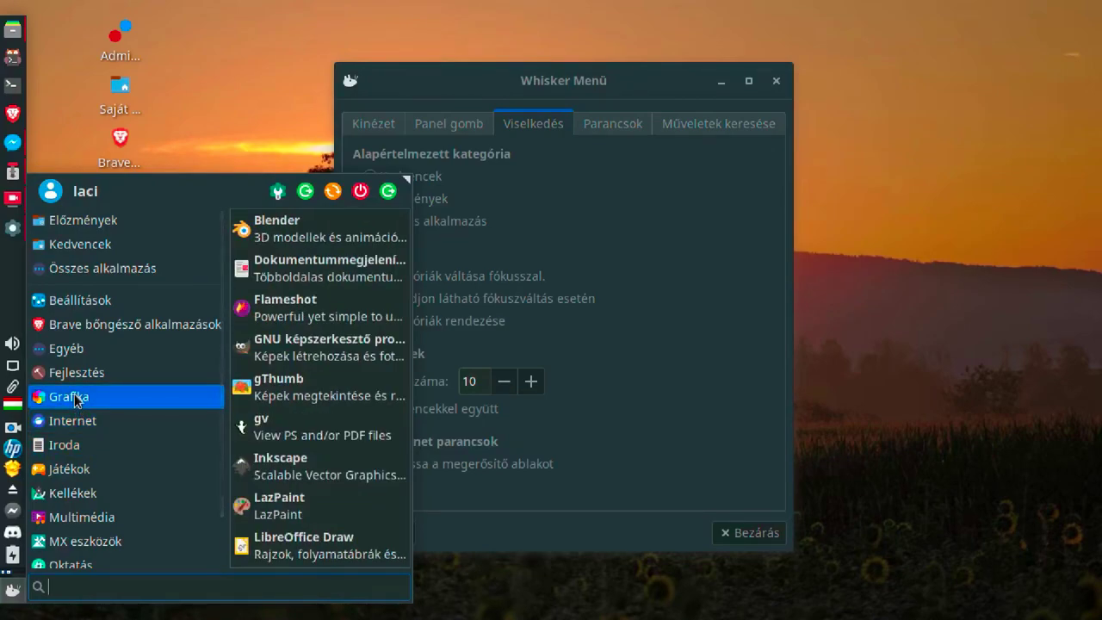
mouse_move(81, 377)
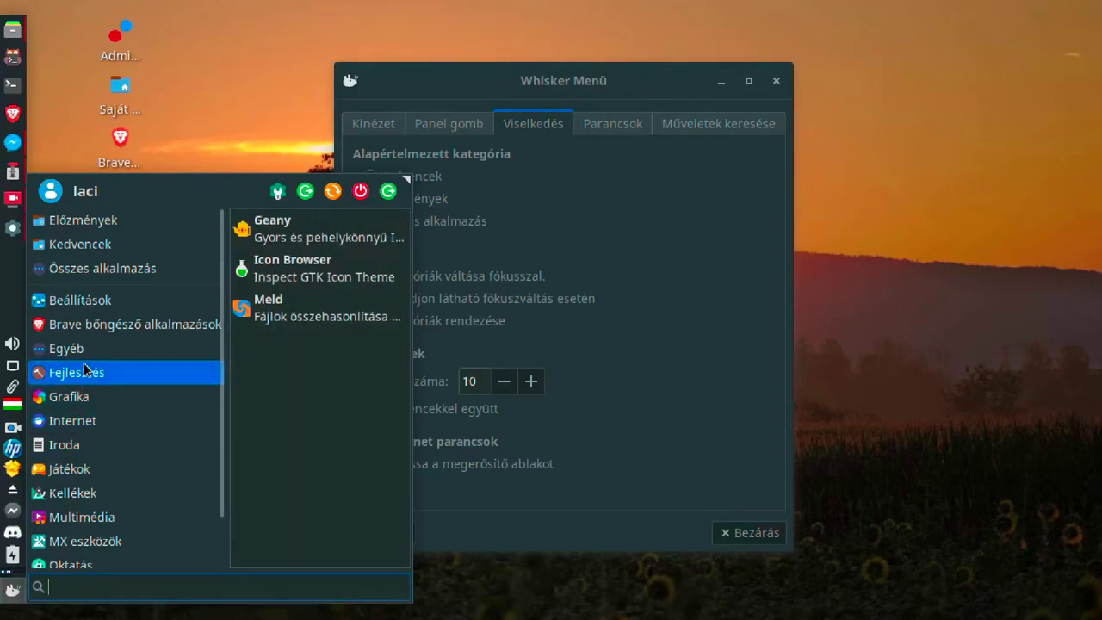
mouse_move(91, 329)
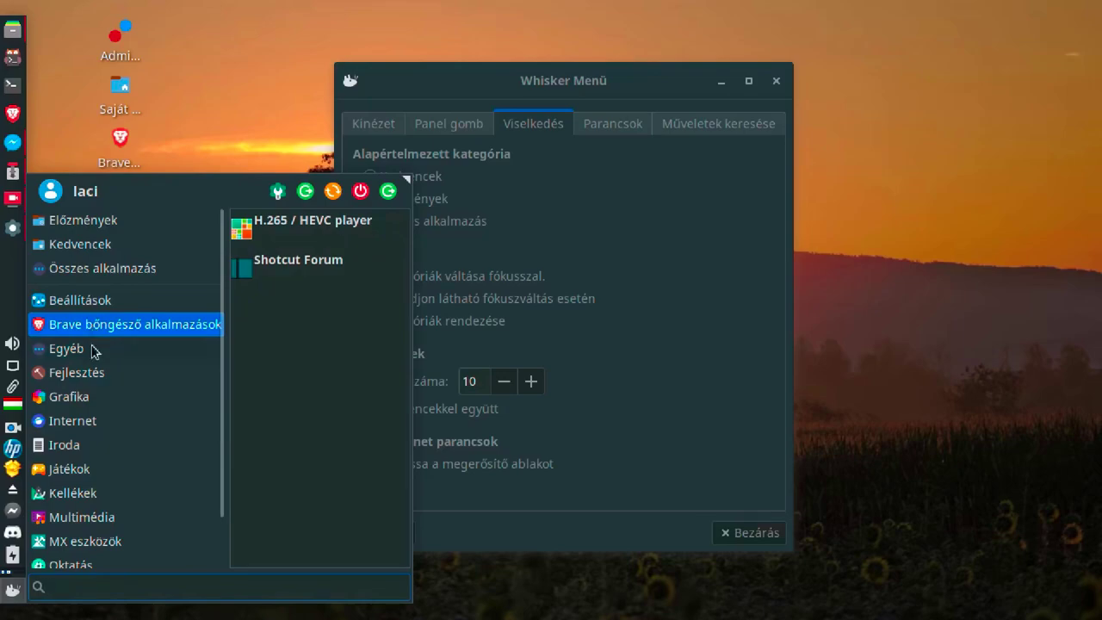
mouse_move(82, 491)
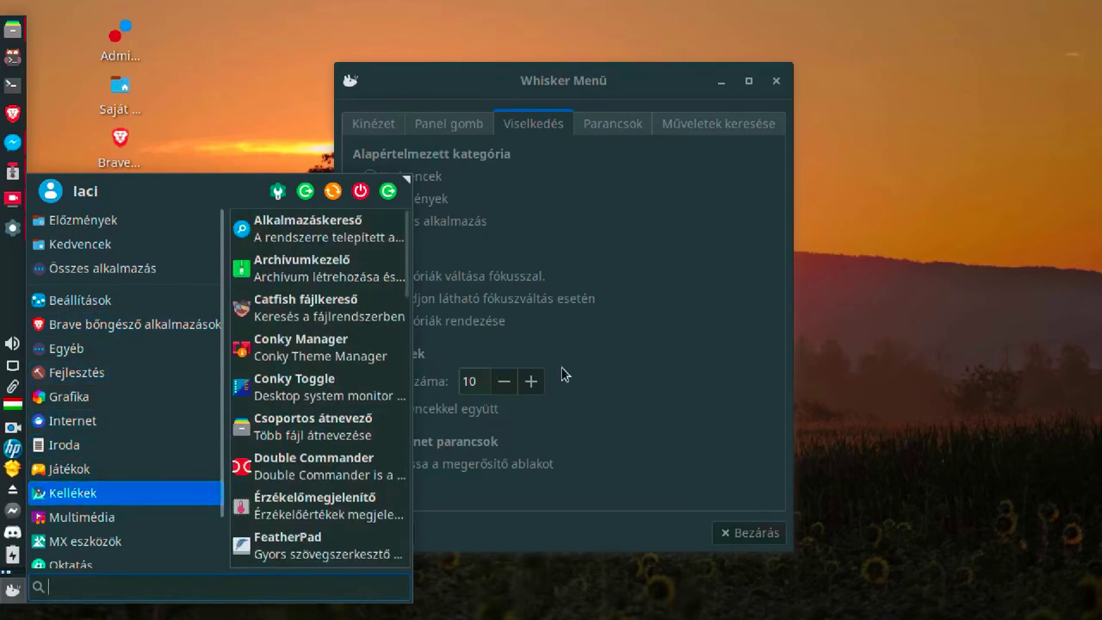
left_click(719, 357)
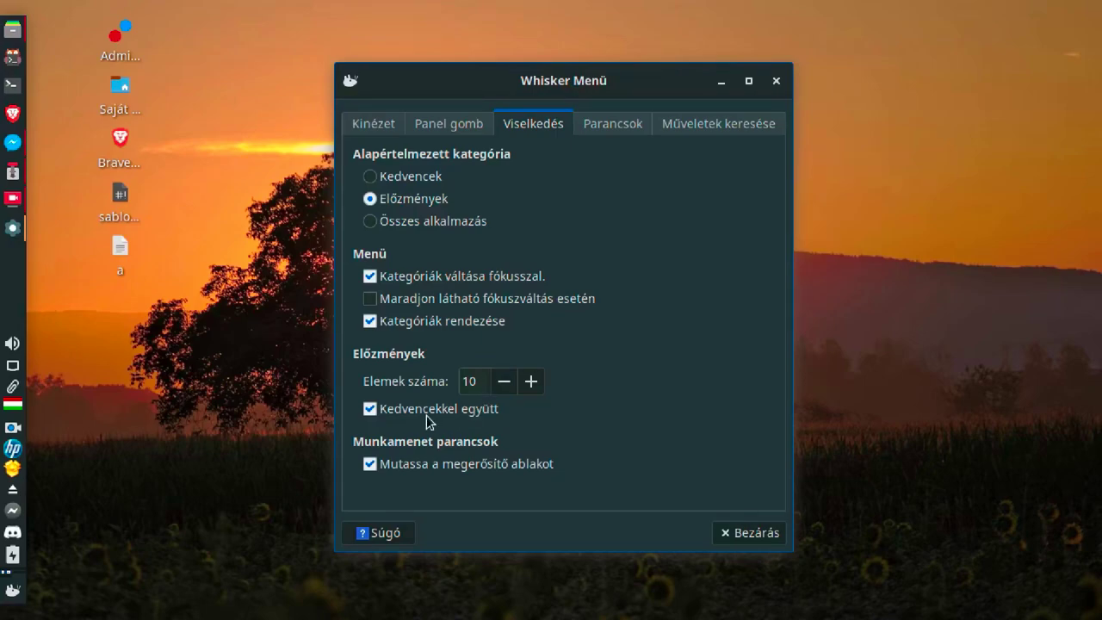
left_click(370, 409)
Compare the Parancsok settings with the Whisker menu's command icons and try the Beállításkezelő command, closing the settings window it launches
left_click(594, 125)
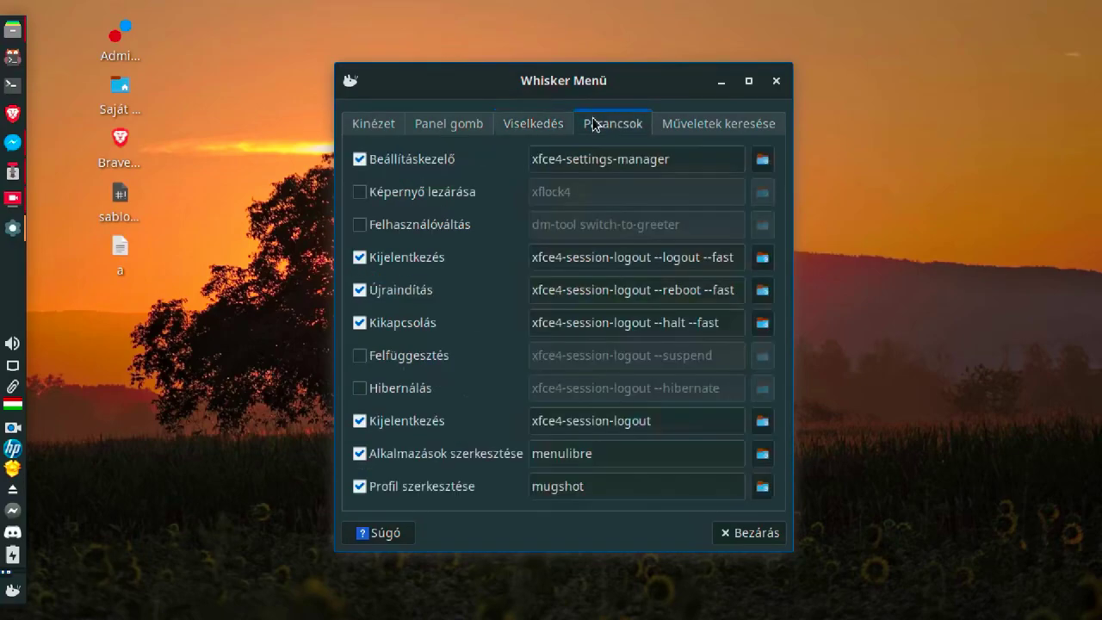
left_click(12, 590)
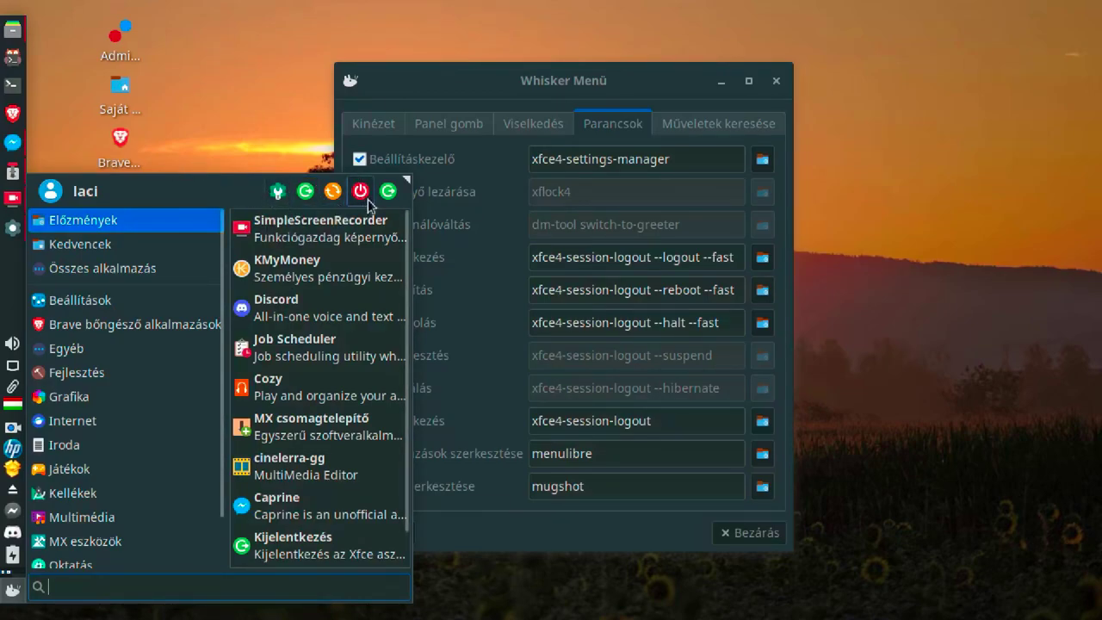
left_click(480, 244)
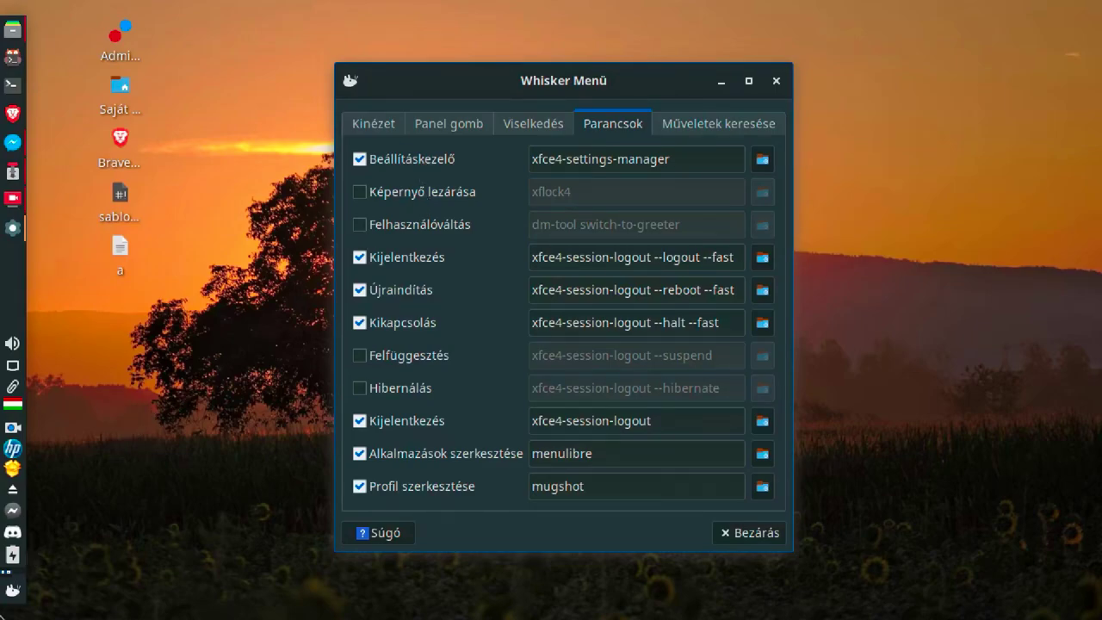
left_click(12, 590)
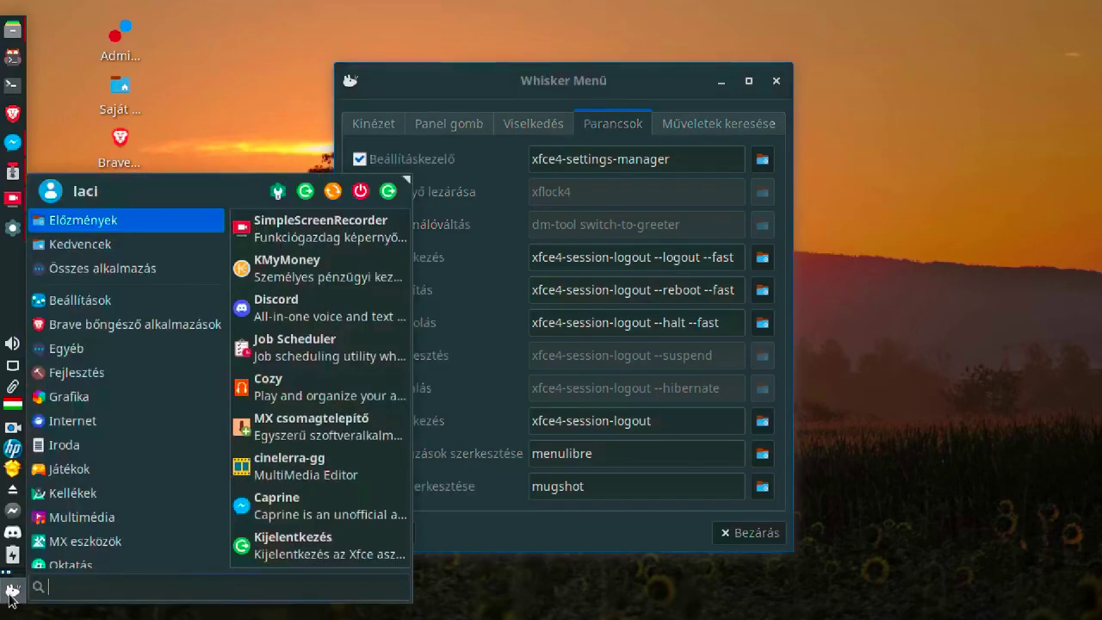
left_click(286, 192)
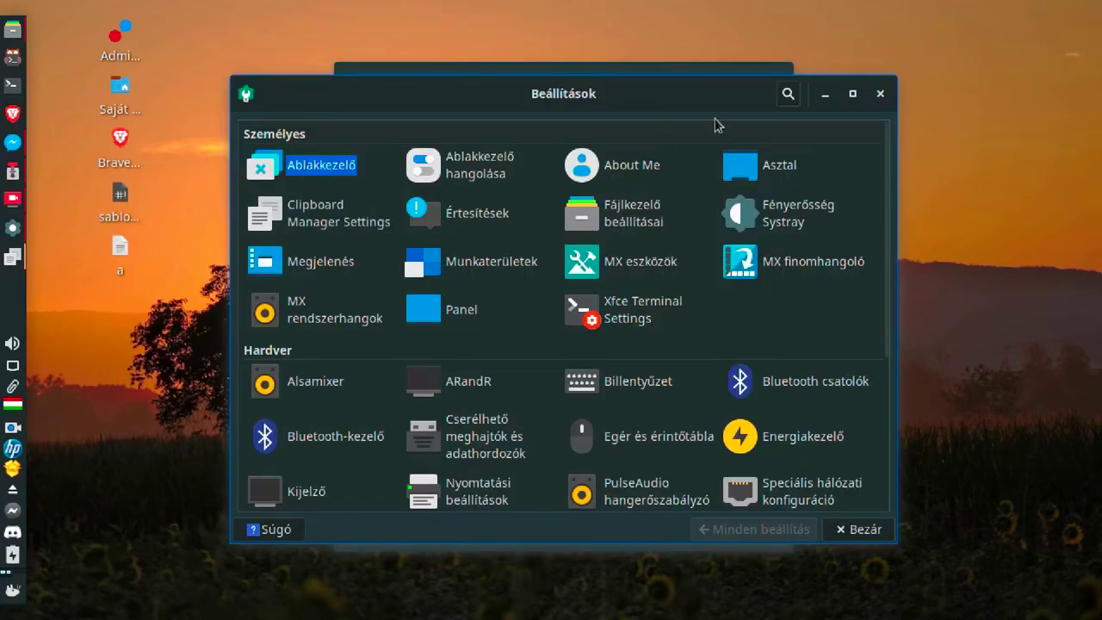
left_click(882, 94)
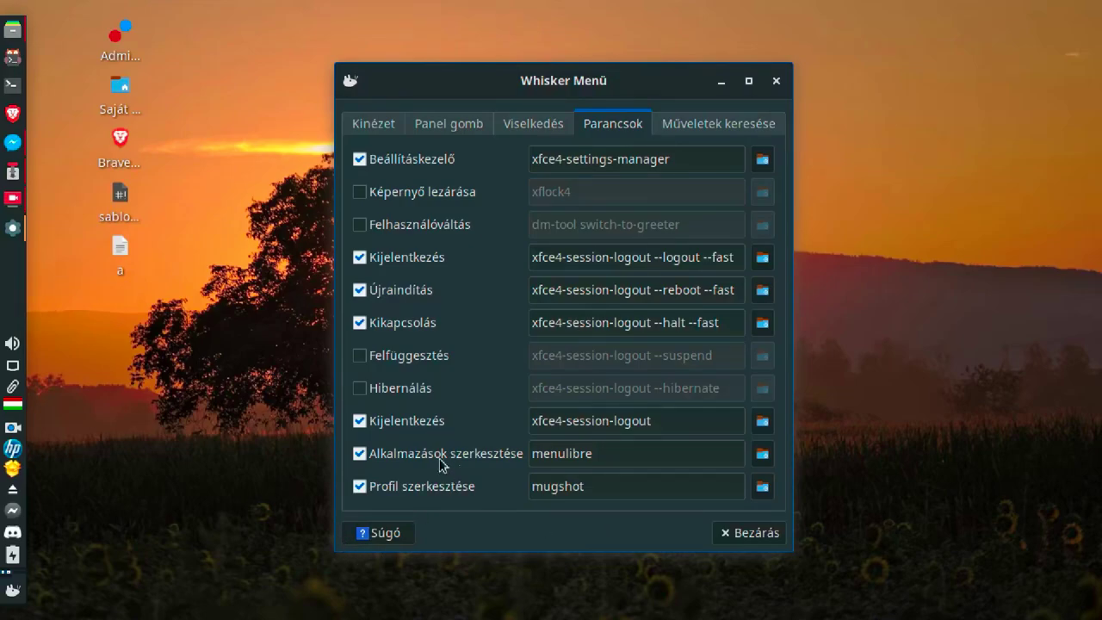
Disable the Alkalmazások szerkesztése and Profil szerkesztése commands for the Whisker menu
left_click(361, 455)
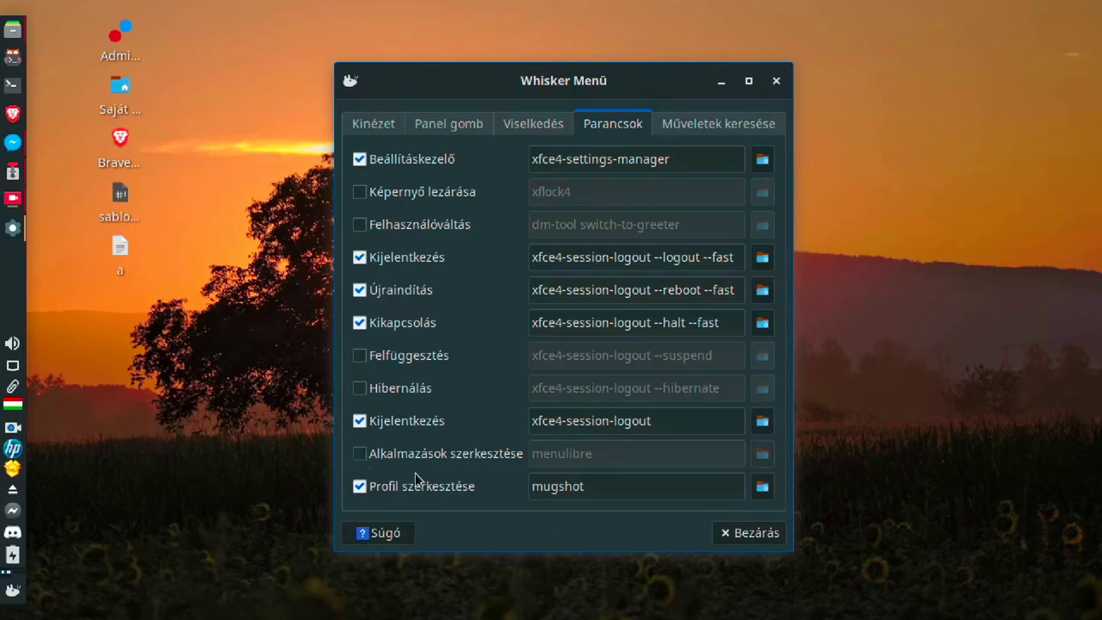
left_click(362, 488)
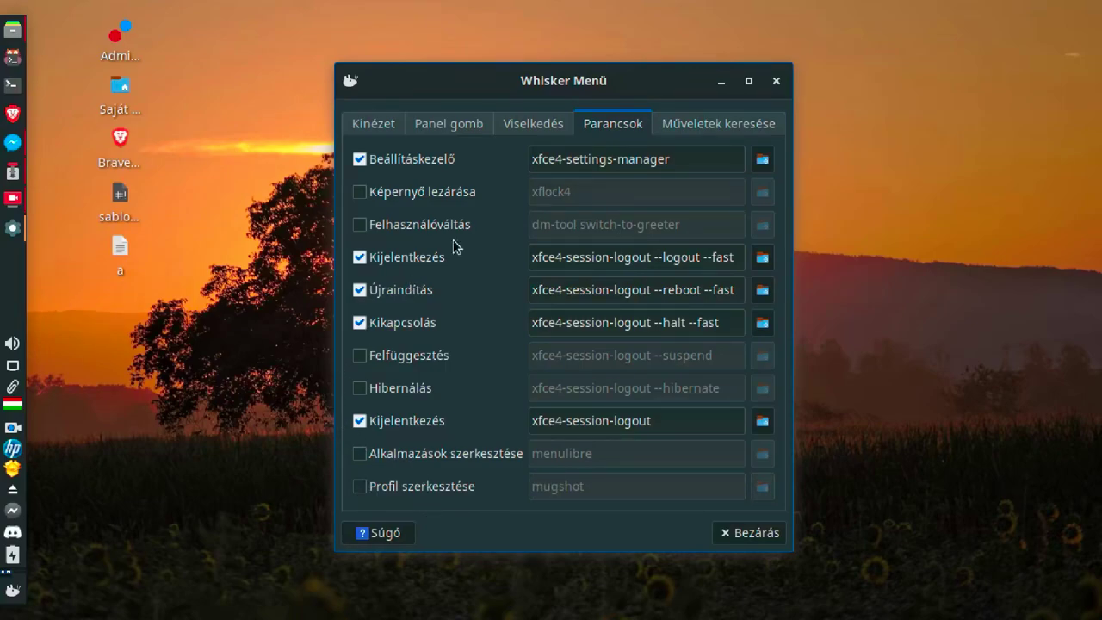
Try the Web keresés search action by running "? linux mx magyar" from the Whisker menu, and close the browser
left_click(716, 121)
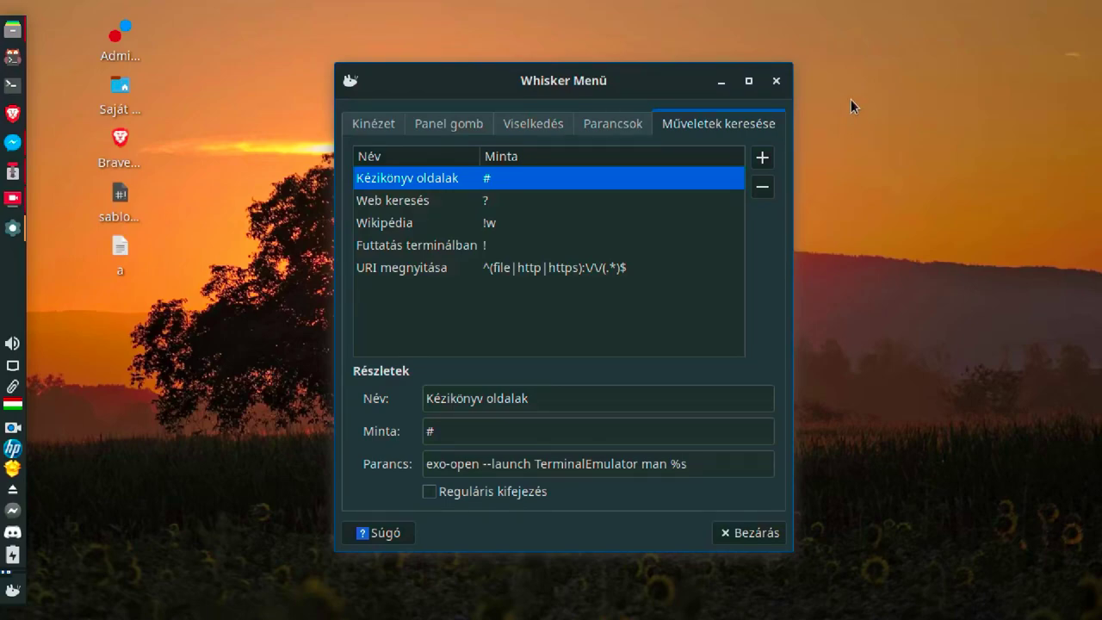
left_click(442, 202)
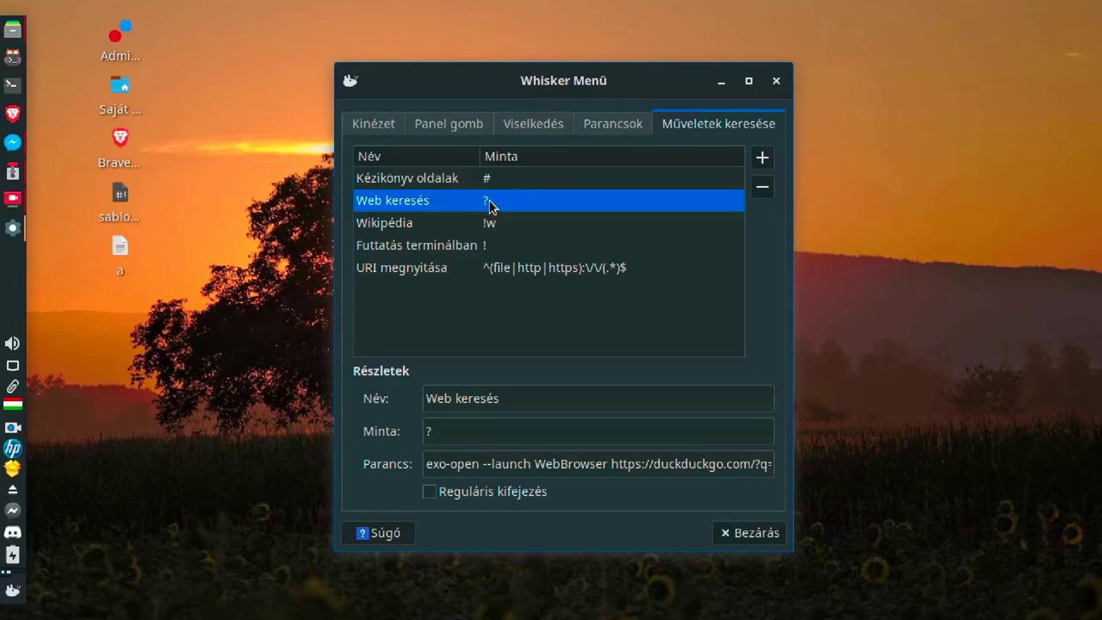
left_click(12, 591)
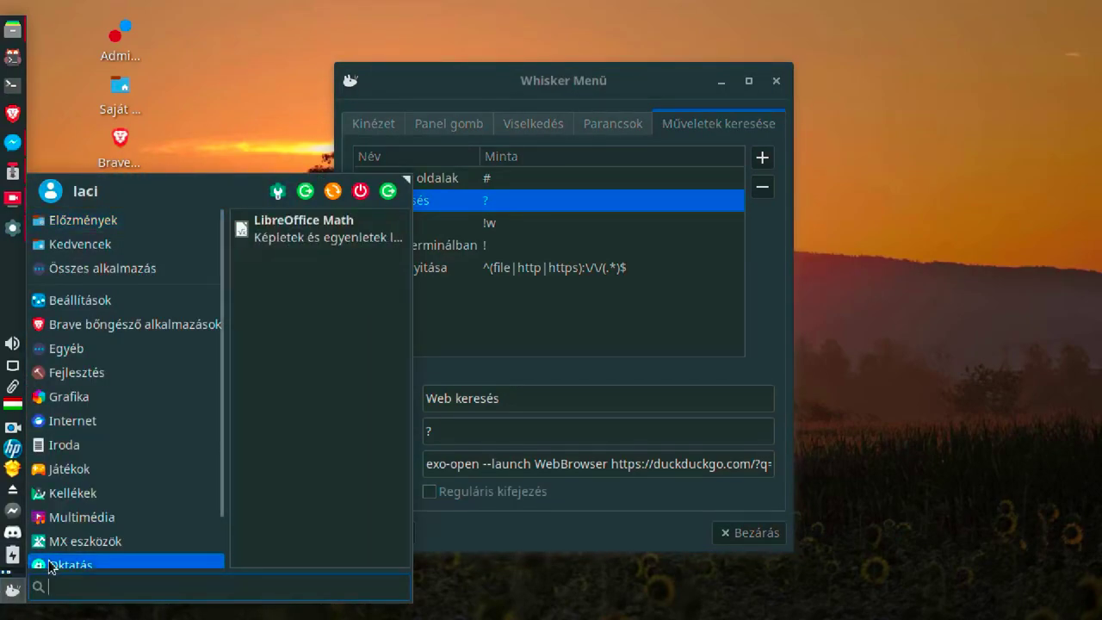
type("?")
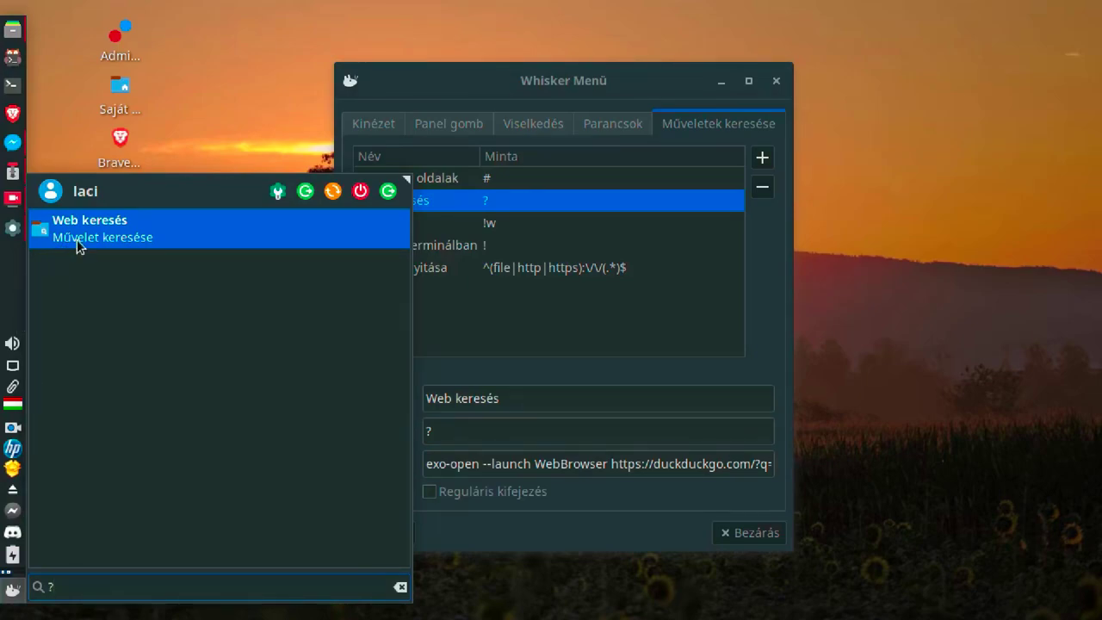
type(" linux mx magyar")
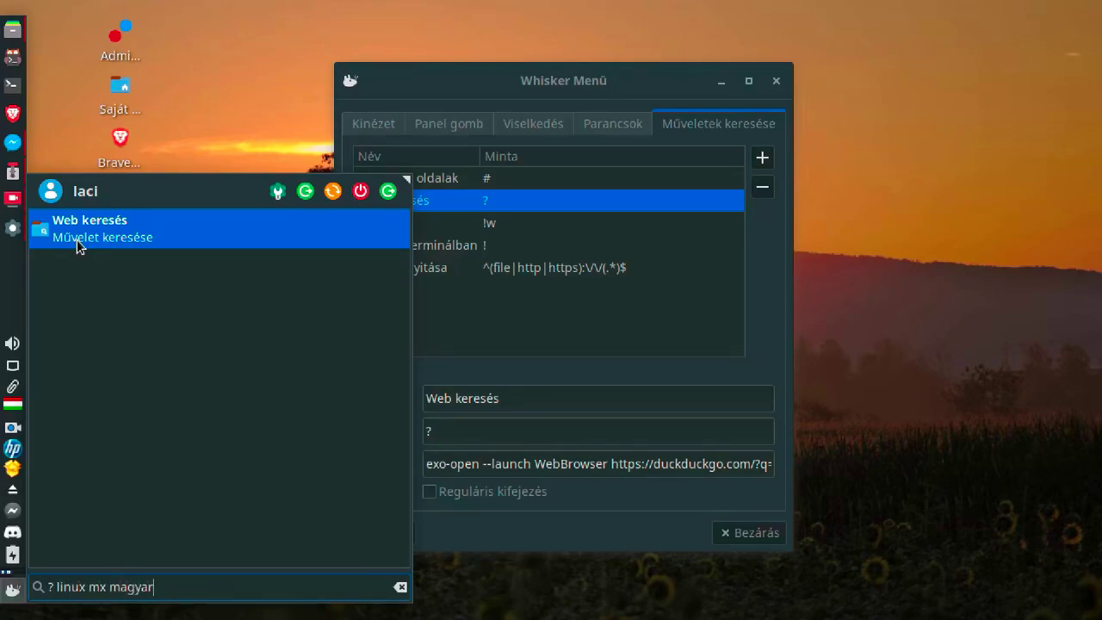
key("Return")
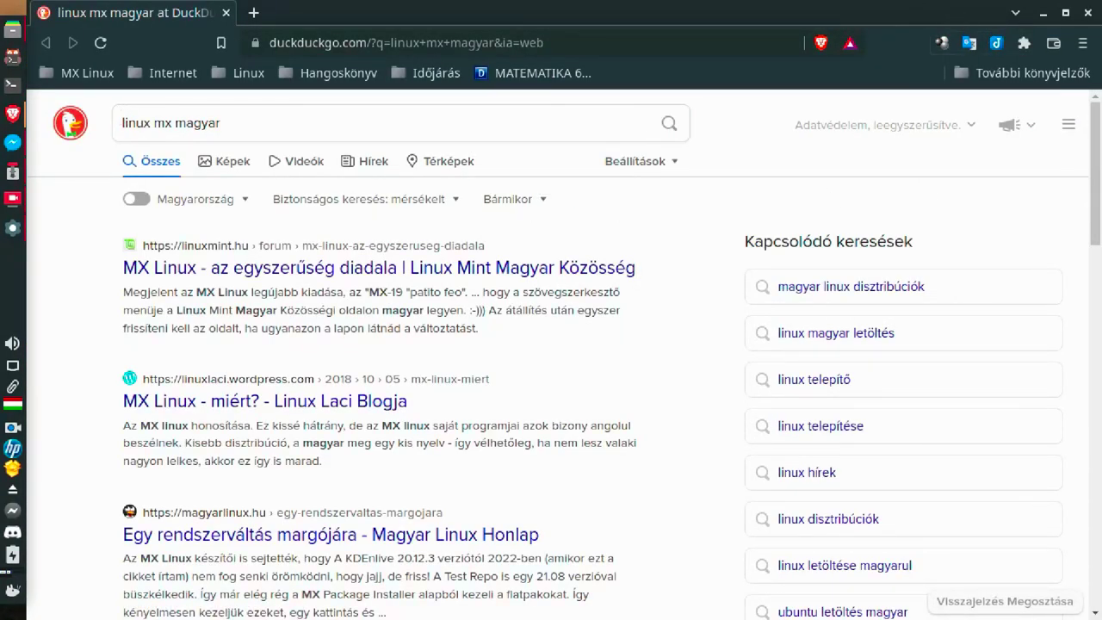
left_click(1092, 14)
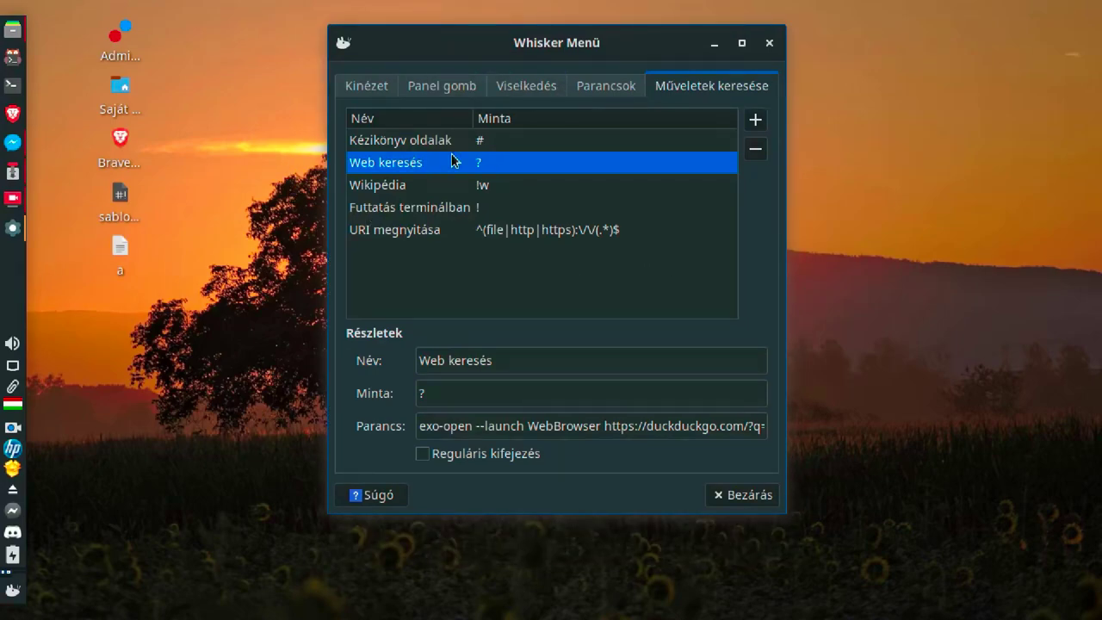
Add a blank search action to the Műveletek keresése list and delete it again
left_click(755, 120)
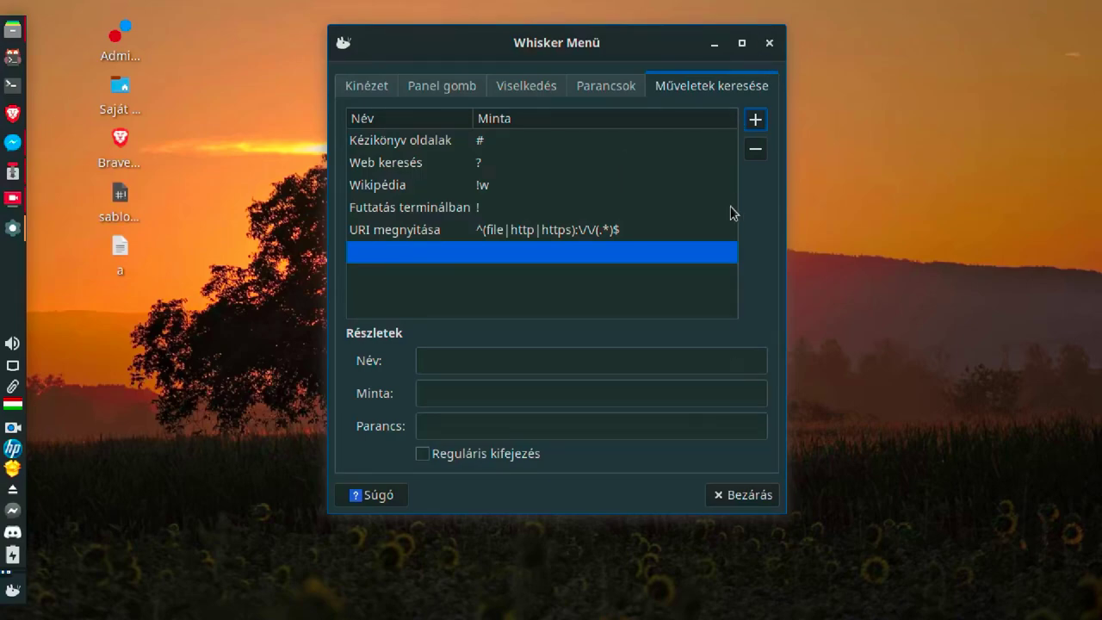
left_click(756, 152)
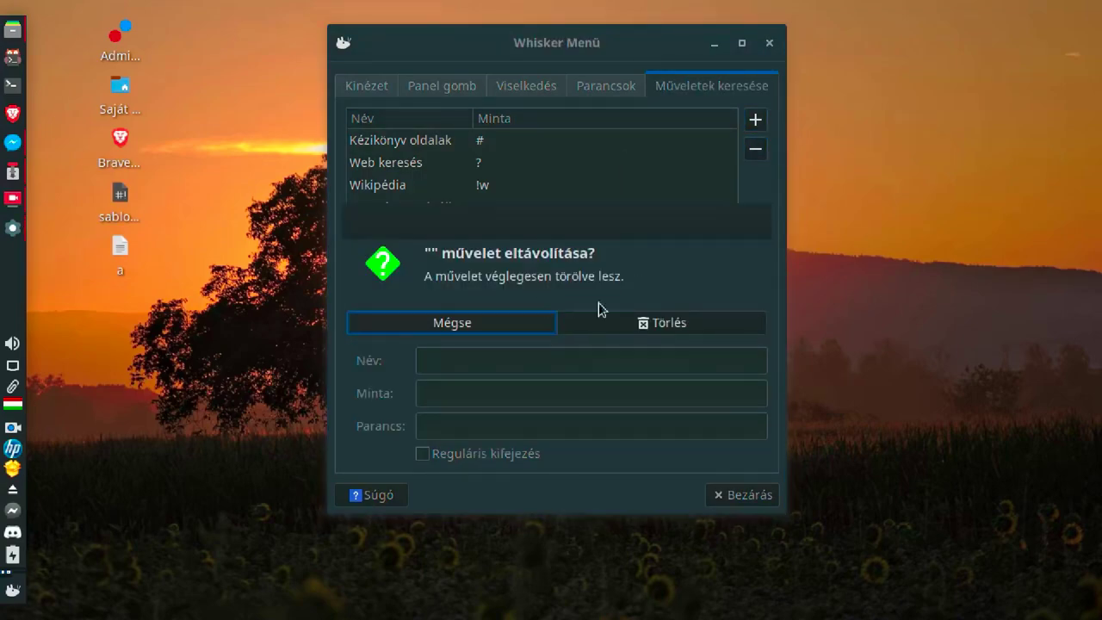
left_click(642, 324)
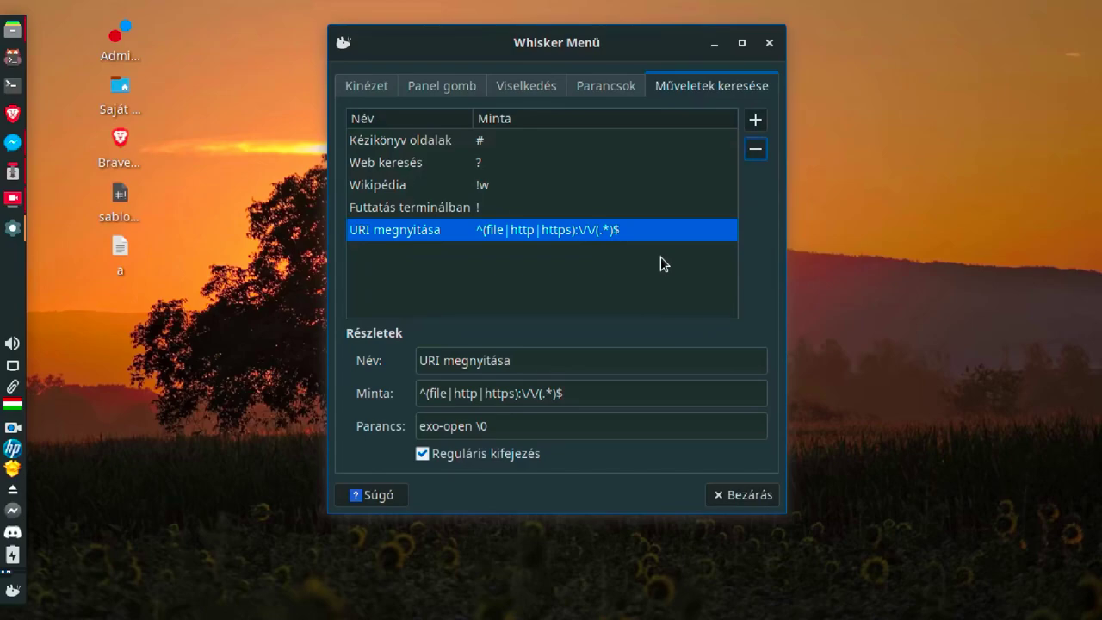
Close the Whisker menu settings and review the Energiakezelő plugin's label display options, keeping Nincs
key("Escape")
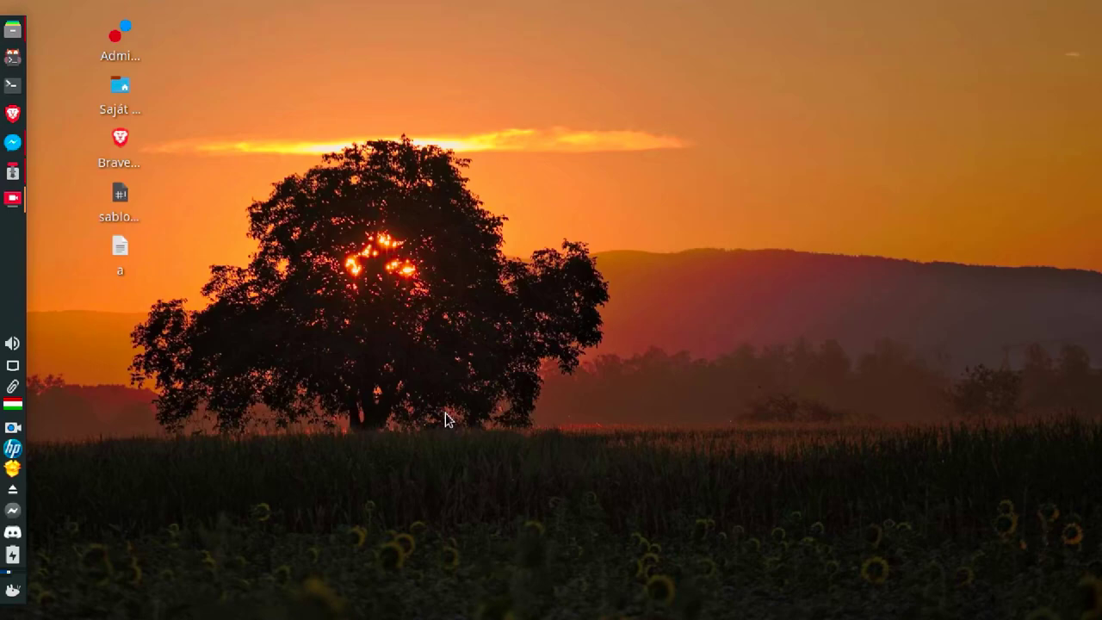
right_click(19, 560)
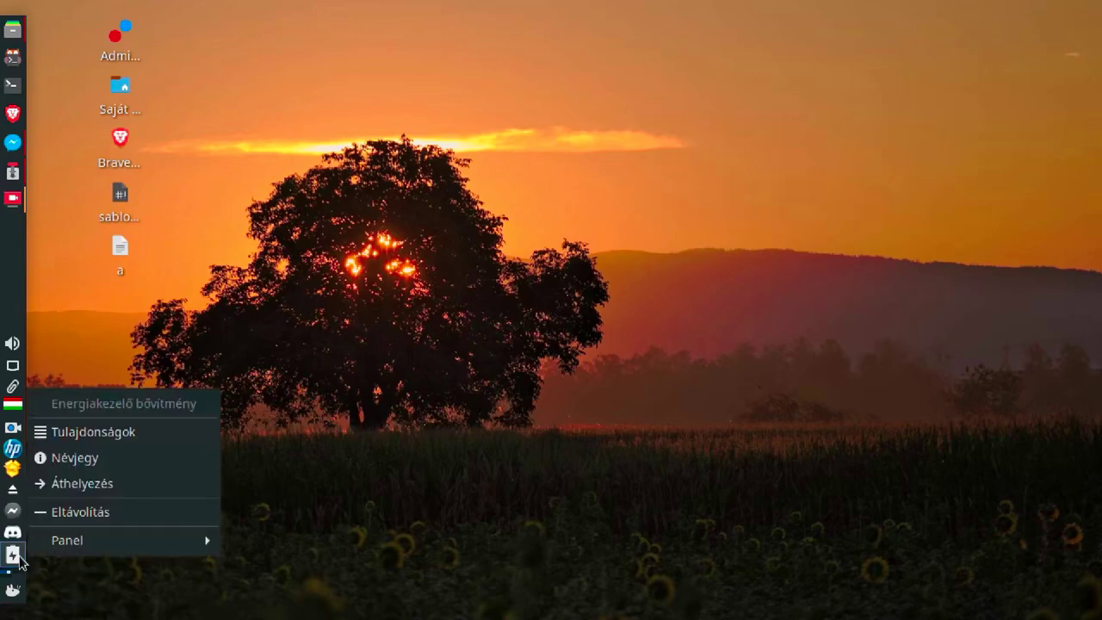
left_click(79, 433)
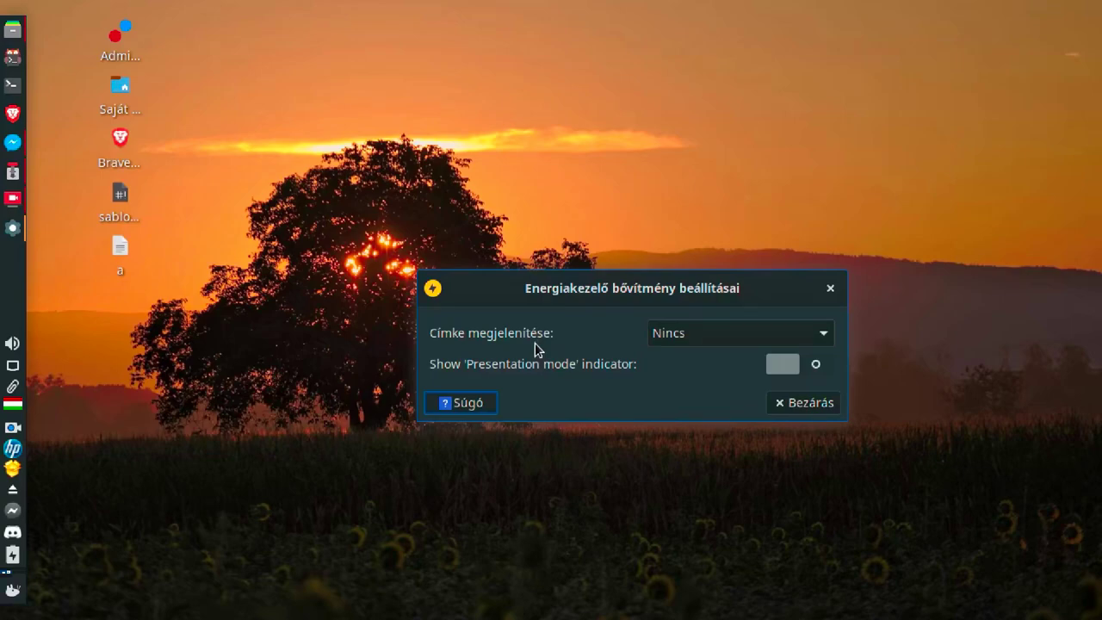
left_click(734, 337)
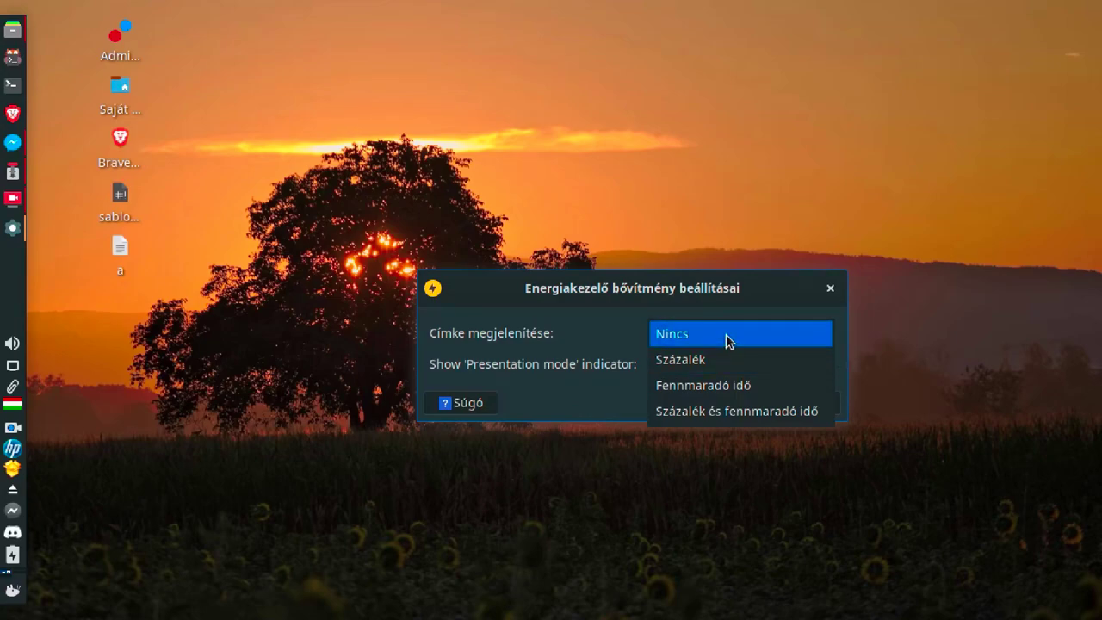
left_click(727, 341)
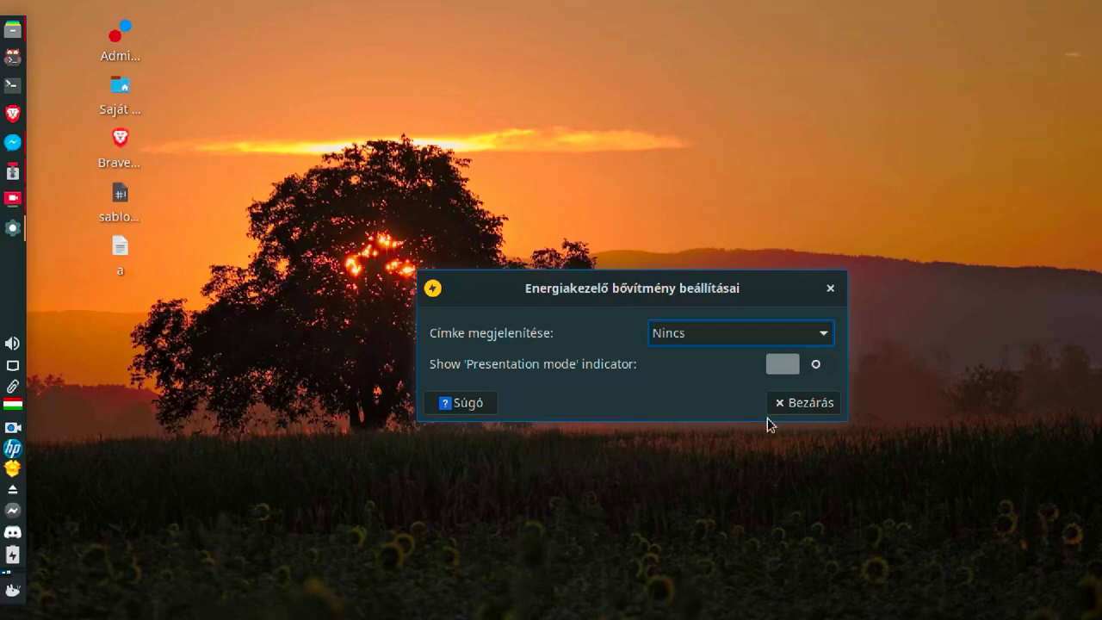
left_click(813, 406)
Open the power manager settings from the panel plugin and switch Rendszertálca-ikon on and off again
left_click(12, 556)
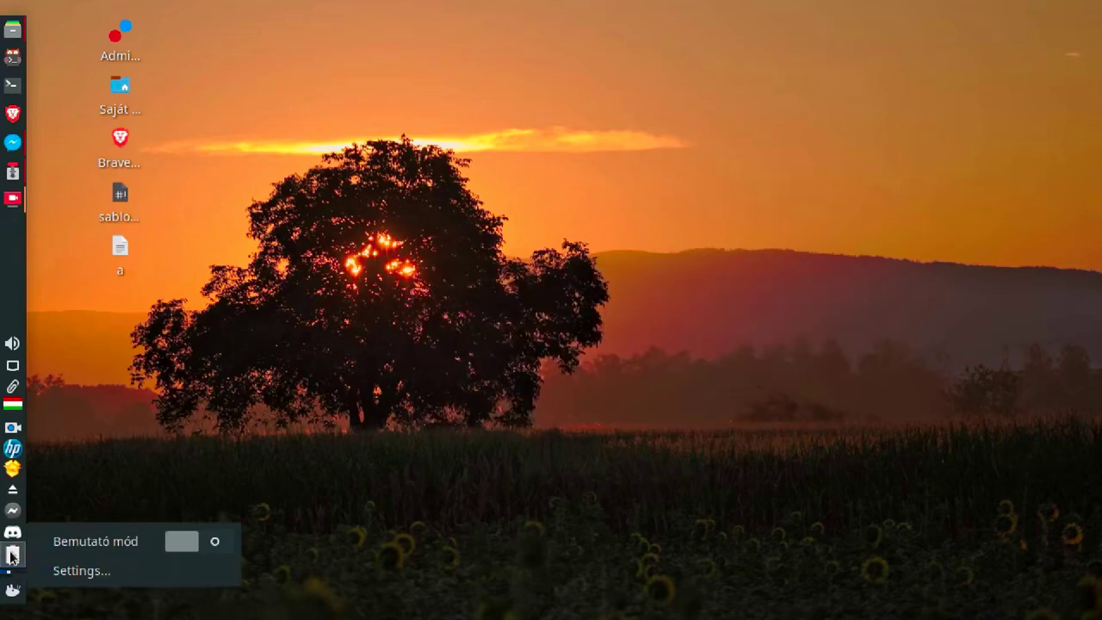
left_click(86, 571)
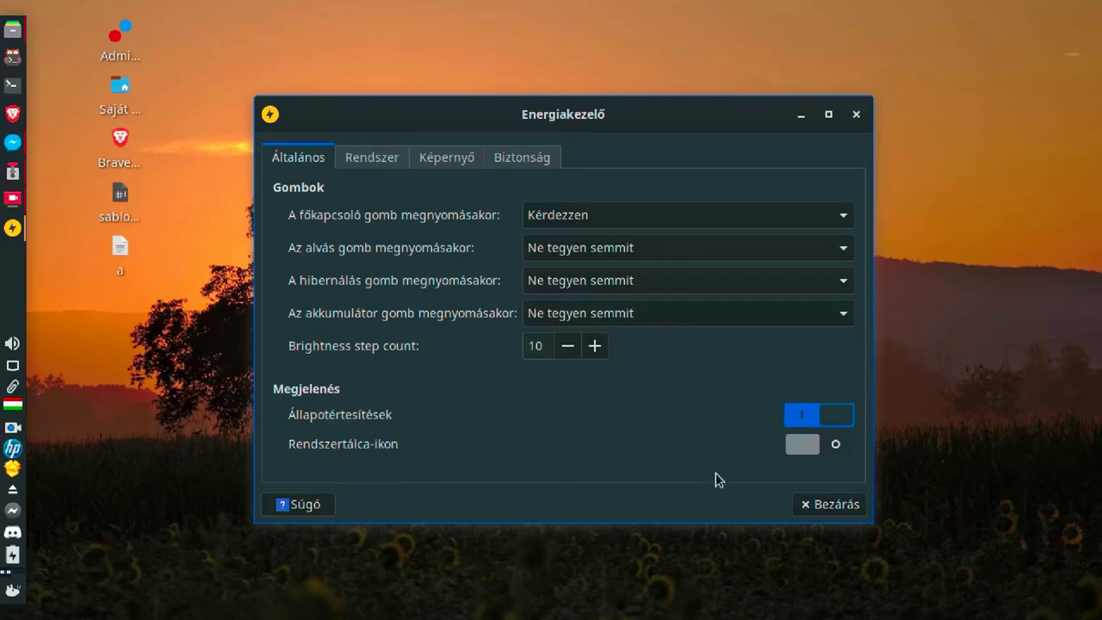
left_click(832, 444)
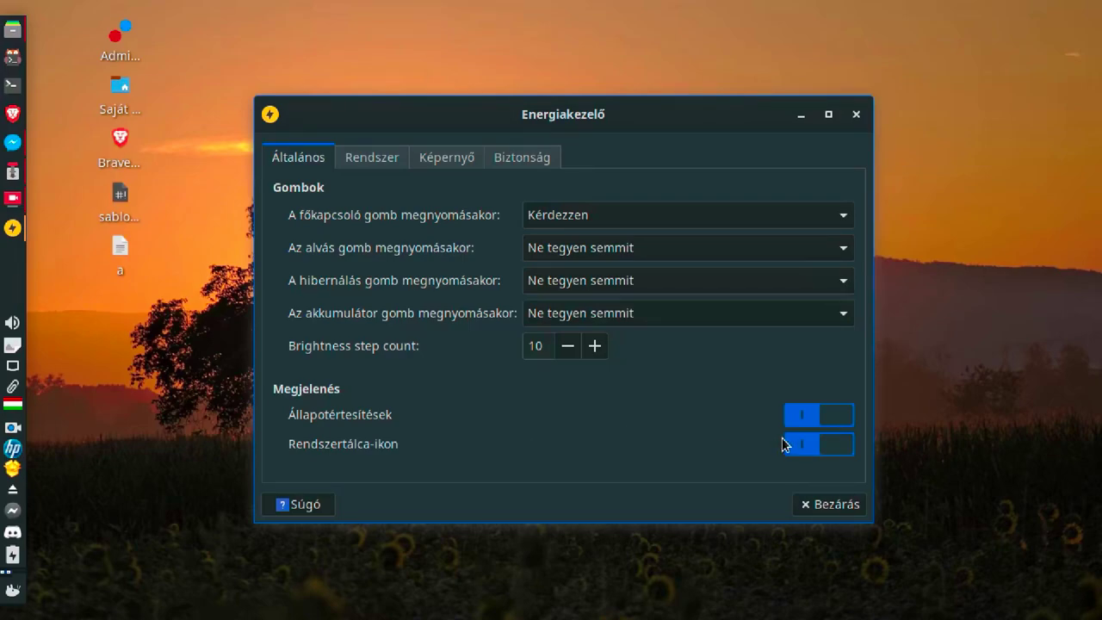
left_click(827, 445)
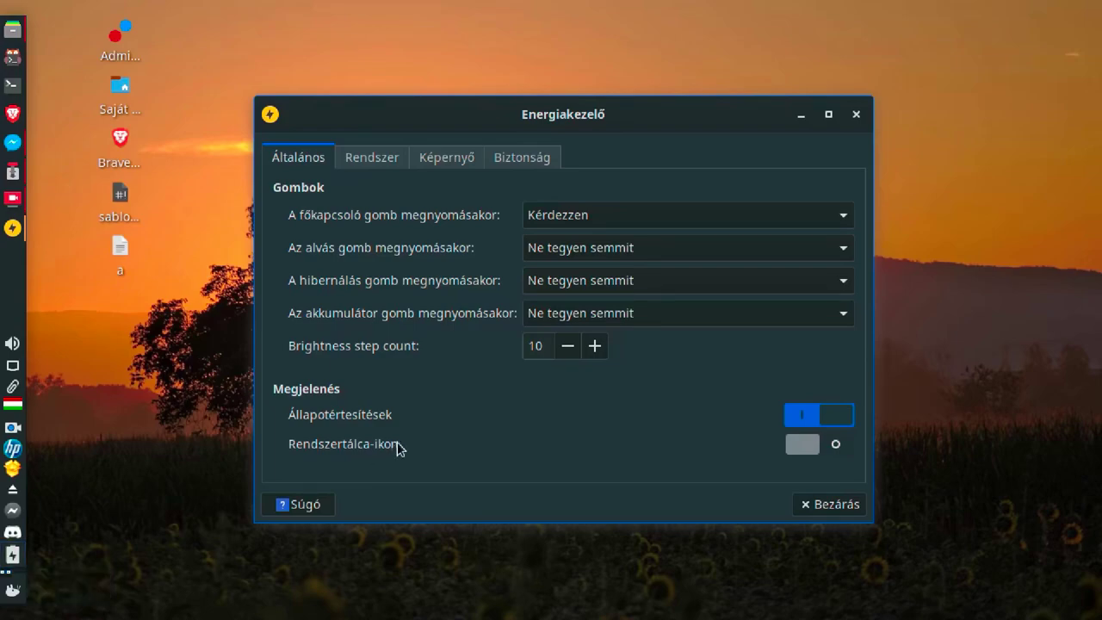
Review the Rendszer sleep mode choices, keeping Hibernálás, and try the inactivity delay at 5 óra 50 perc before returning it to Soha
left_click(370, 162)
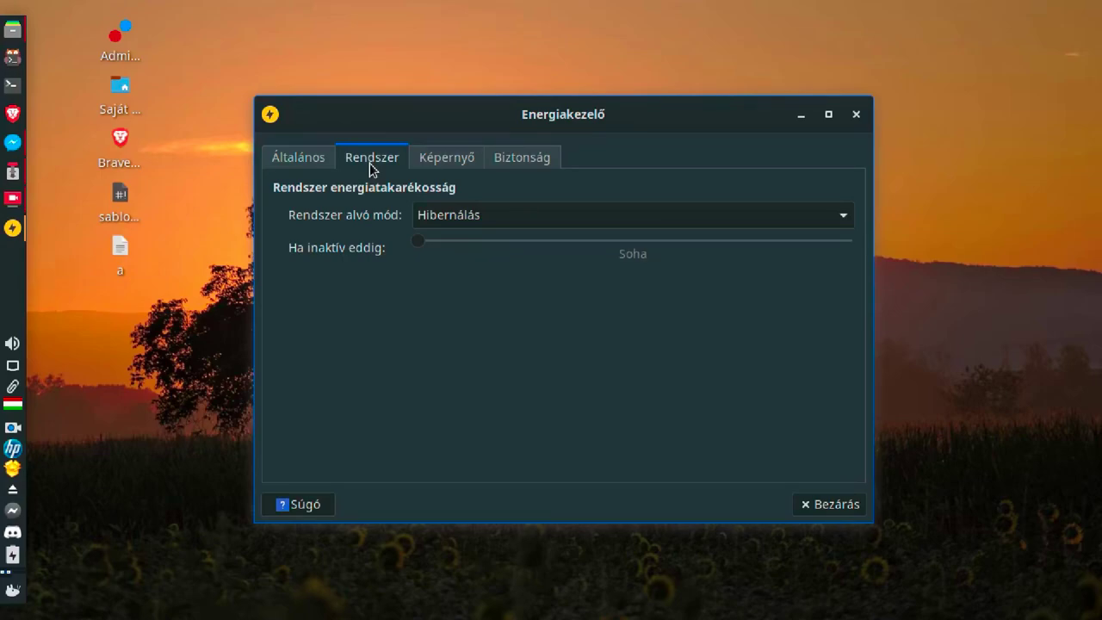
left_click(460, 217)
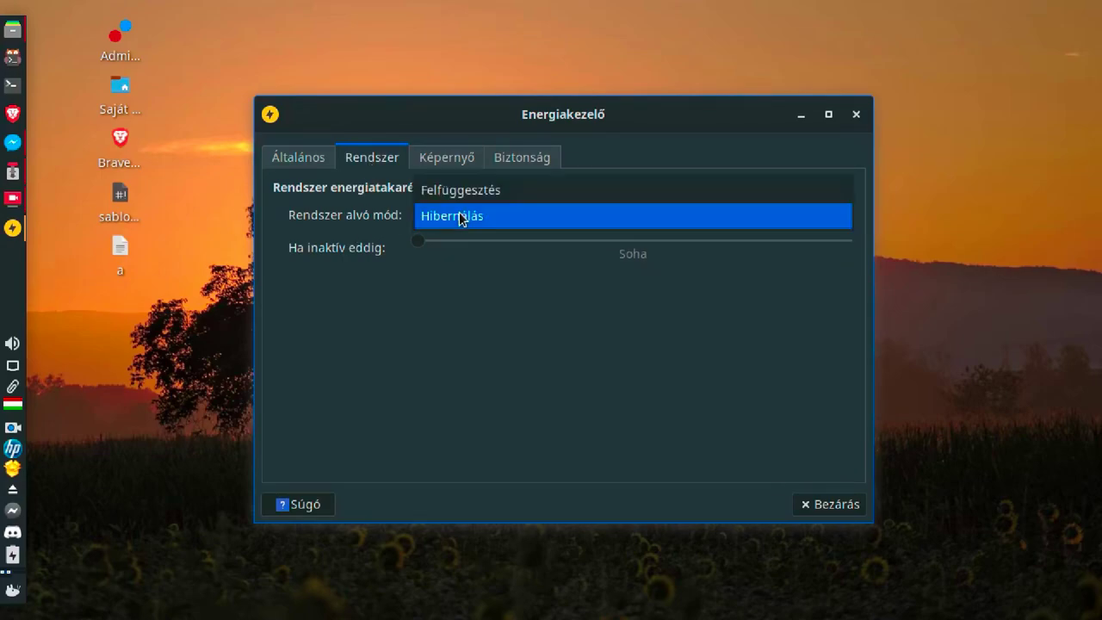
left_click(461, 218)
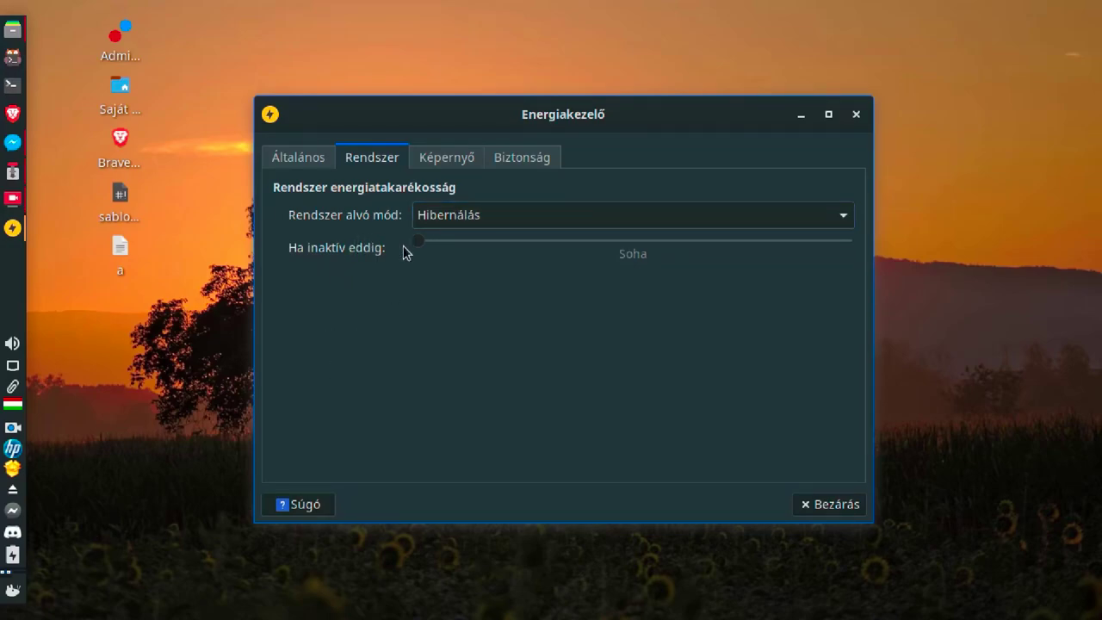
left_click_drag(419, 242, 397, 247)
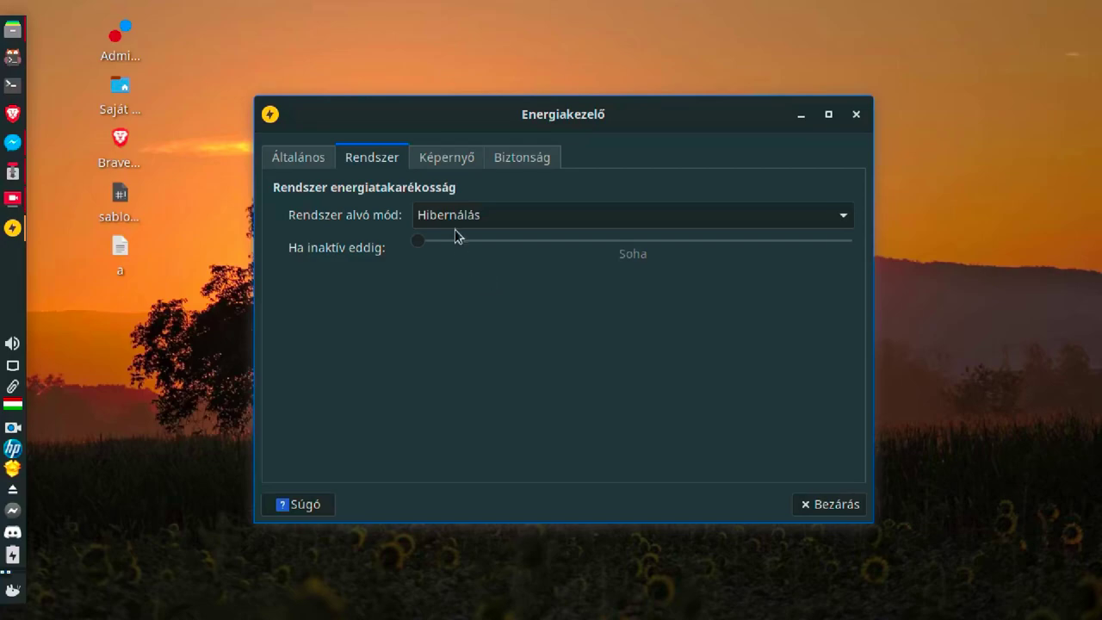
left_click_drag(420, 240, 386, 250)
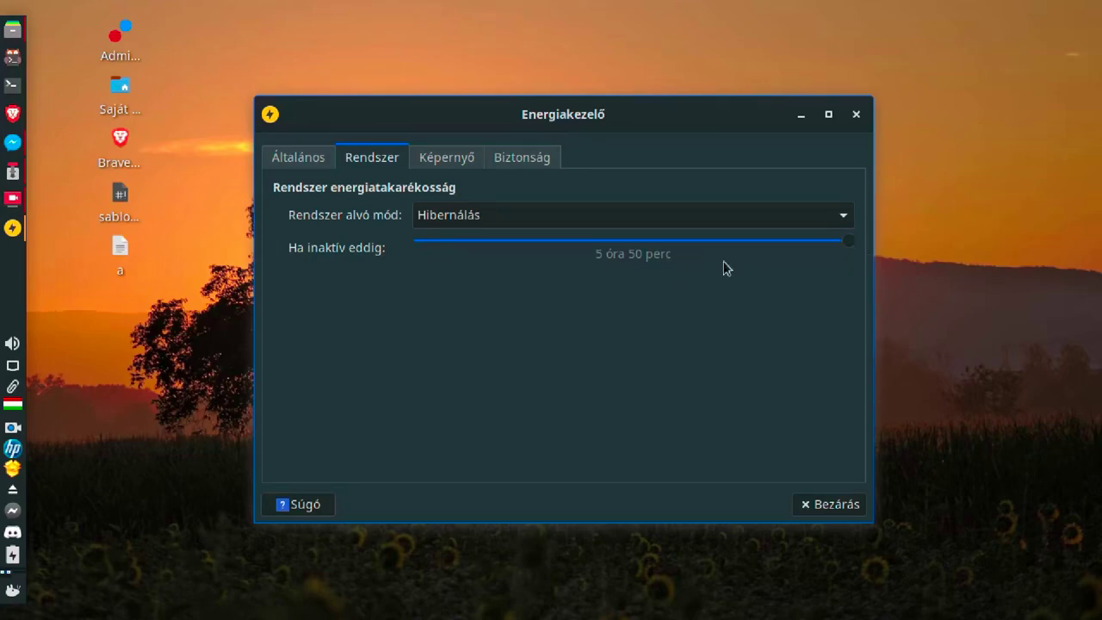
left_click_drag(846, 242, 356, 248)
Switch the screen power management off in the Képernyő settings and turn it back on
left_click(453, 160)
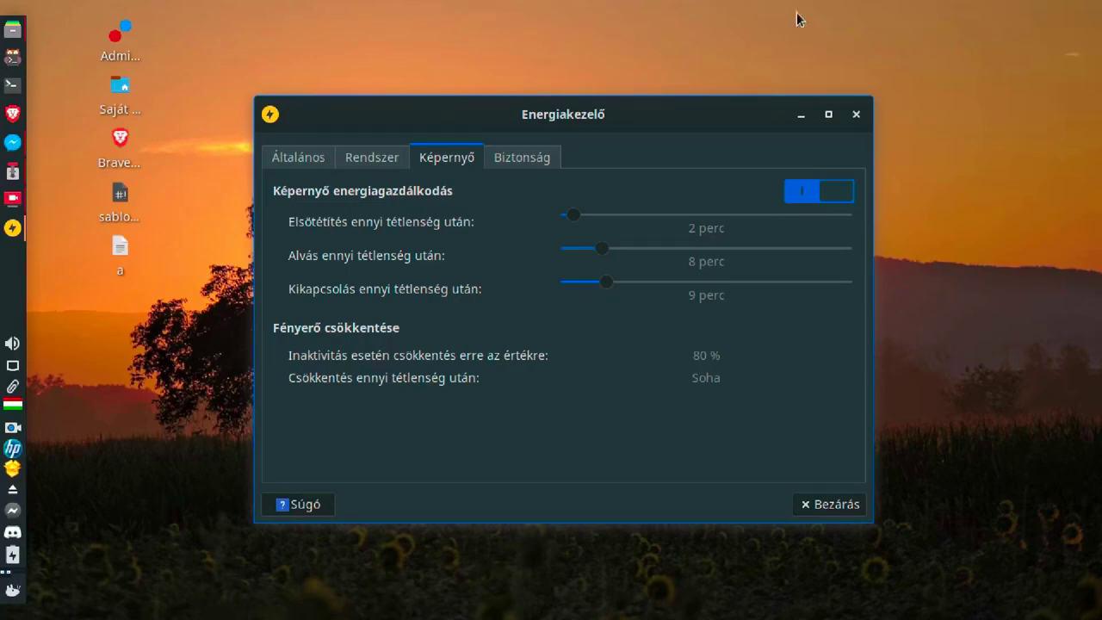
left_click(839, 190)
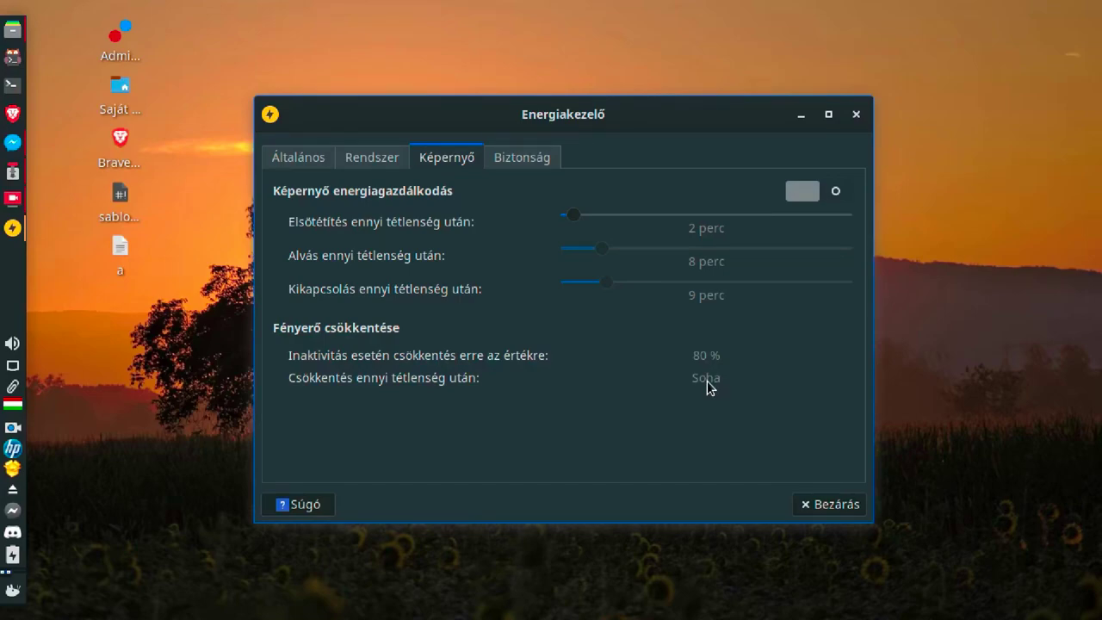
left_click(847, 194)
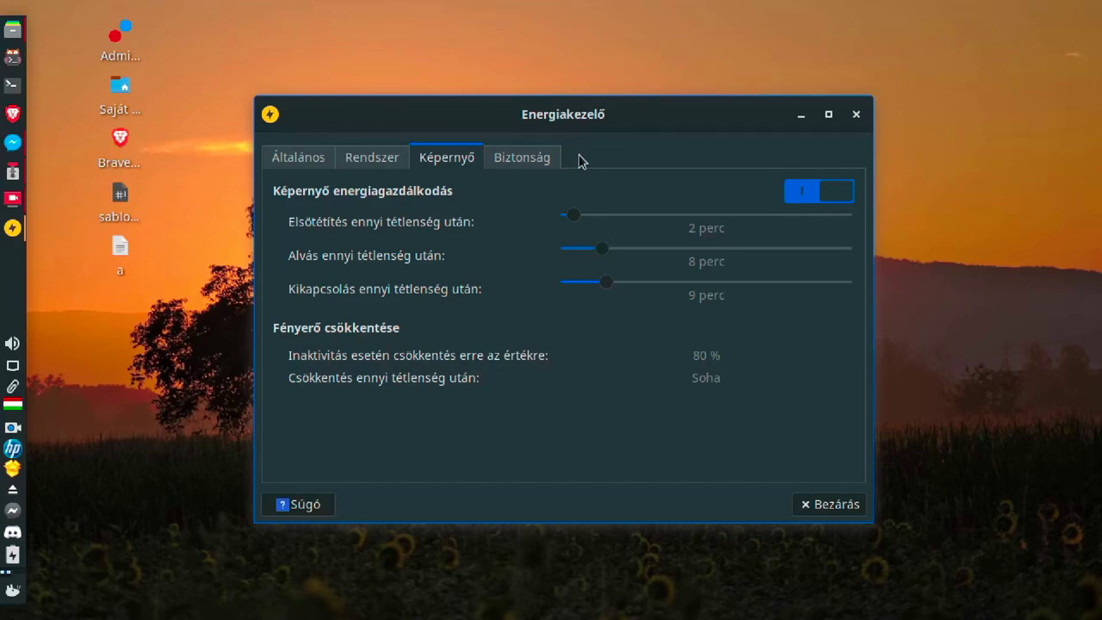
Try Ha a képernyővédő be van kapcsolva for Light Locker's automatic session locking in the Biztonság settings and return it to Soha
left_click(510, 162)
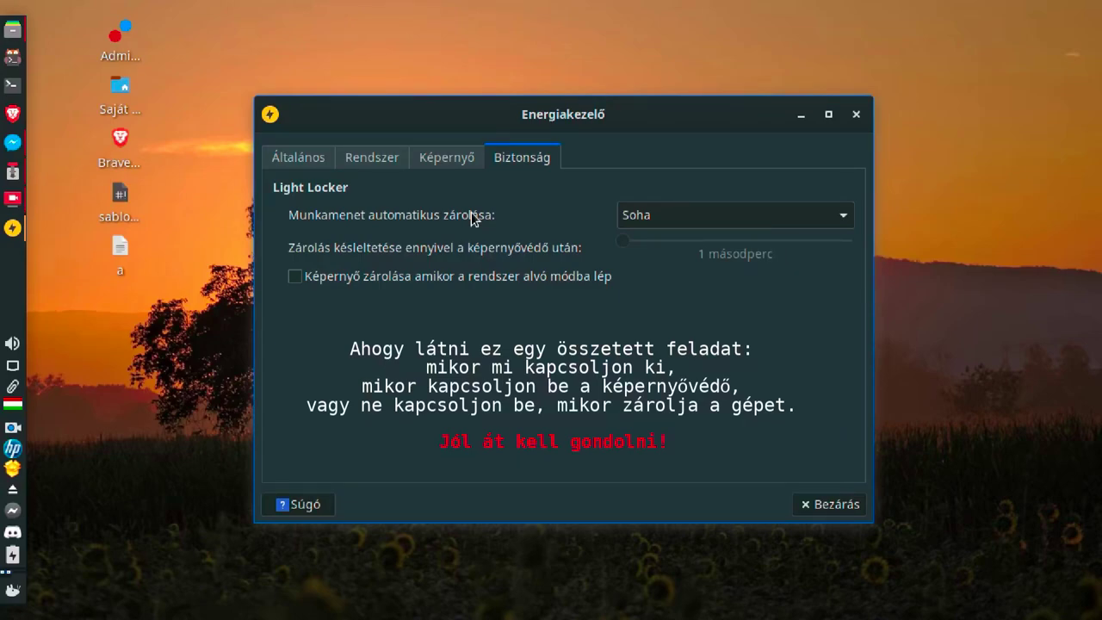
left_click(659, 215)
left_click(663, 242)
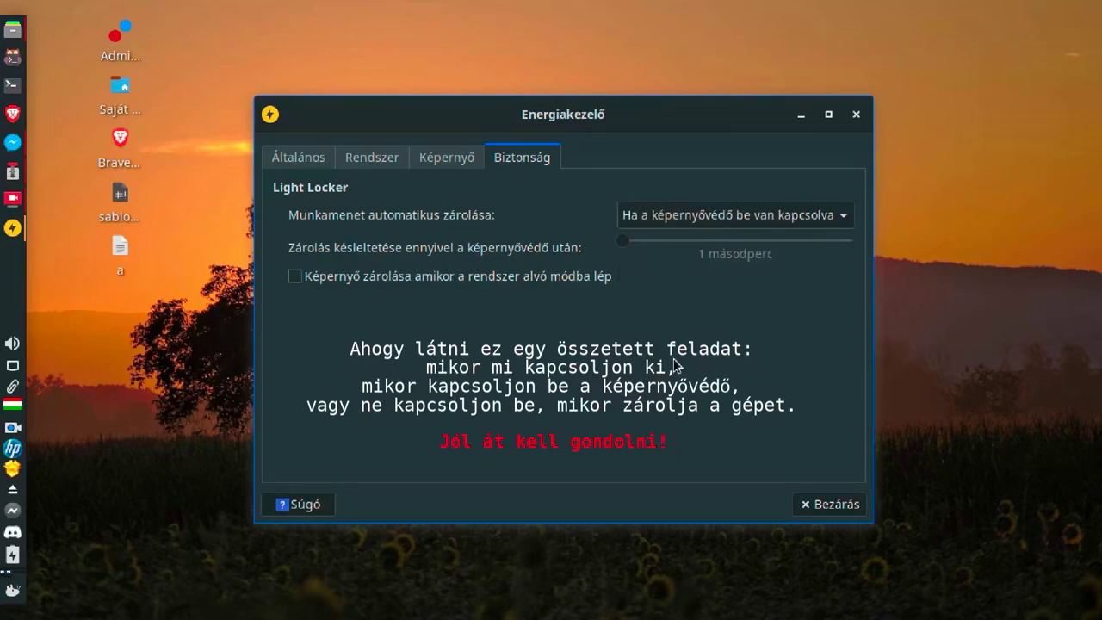
left_click(703, 216)
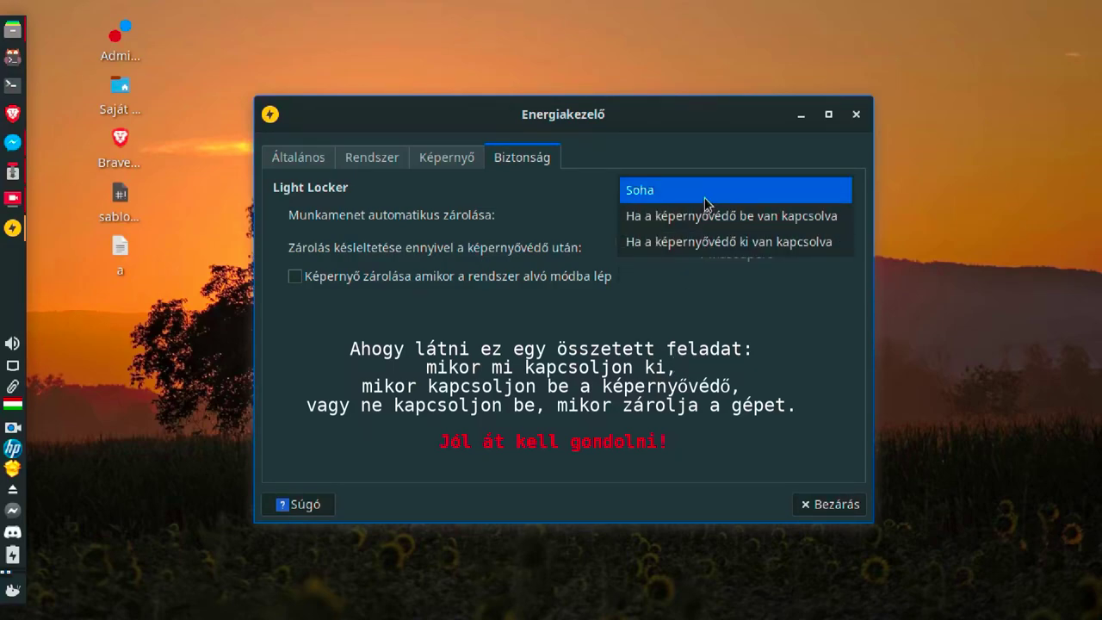
left_click(704, 197)
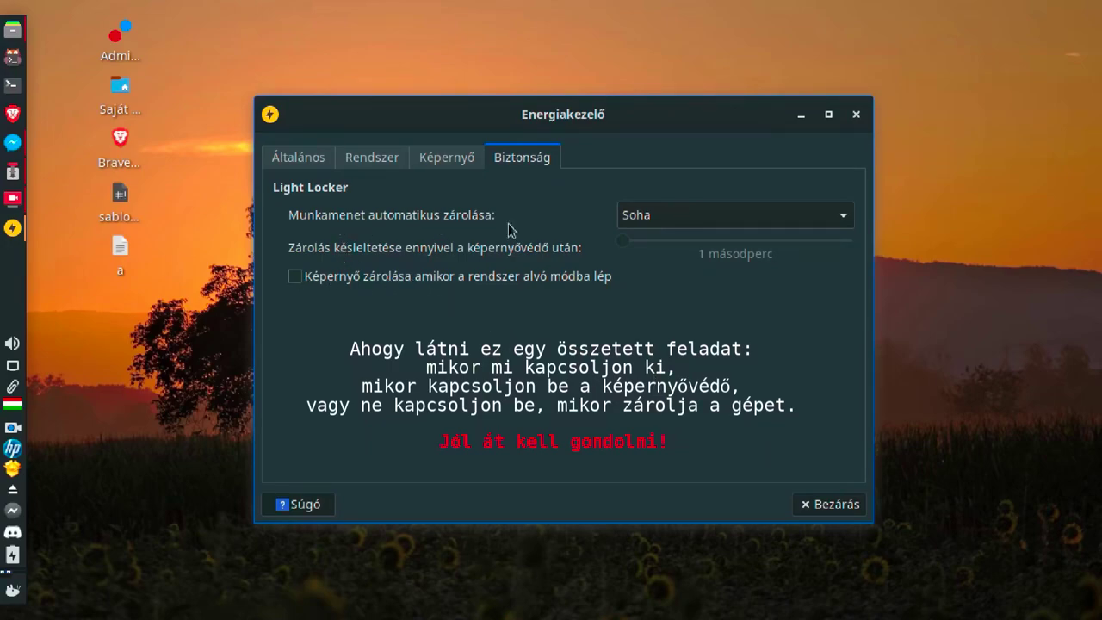
left_click(699, 217)
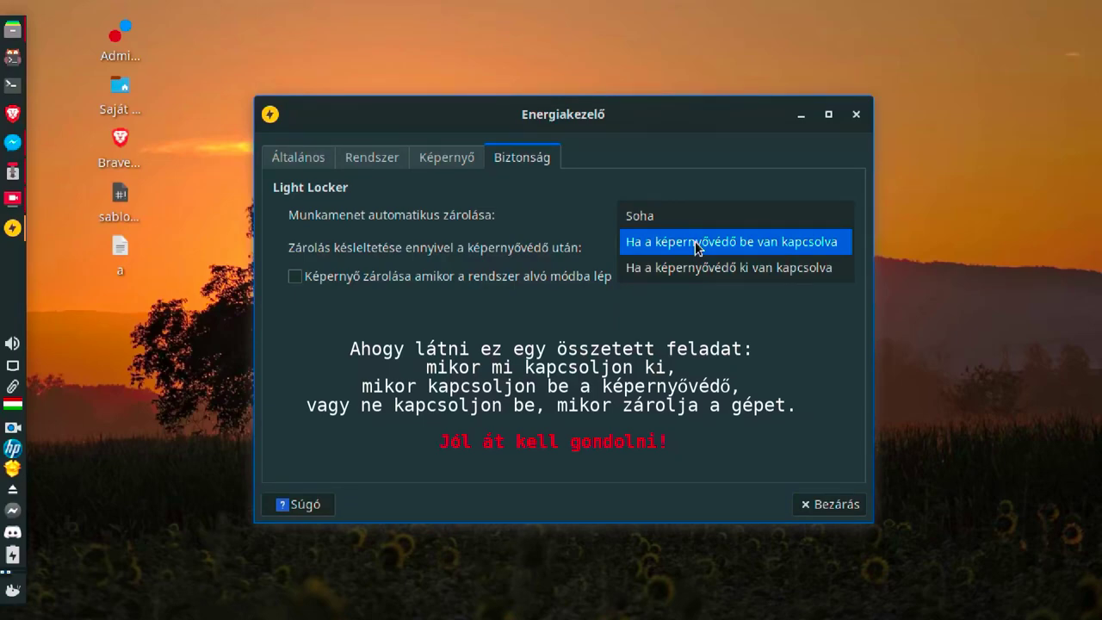
left_click(709, 183)
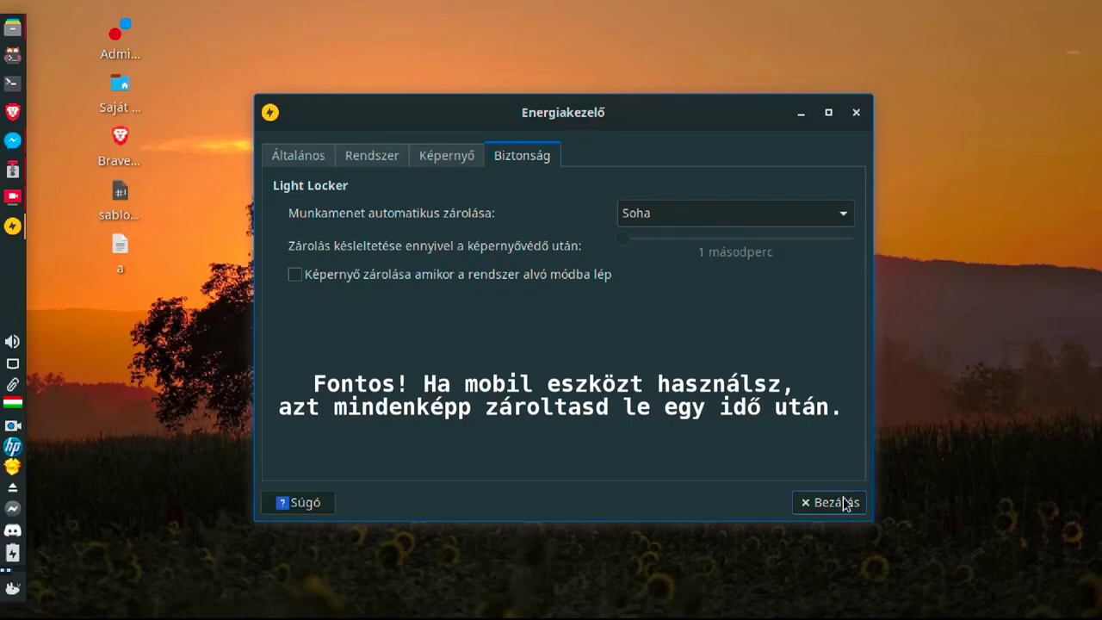
Skim the power manager's online help page, then close the browser and the Energiakezelő window
left_click(306, 504)
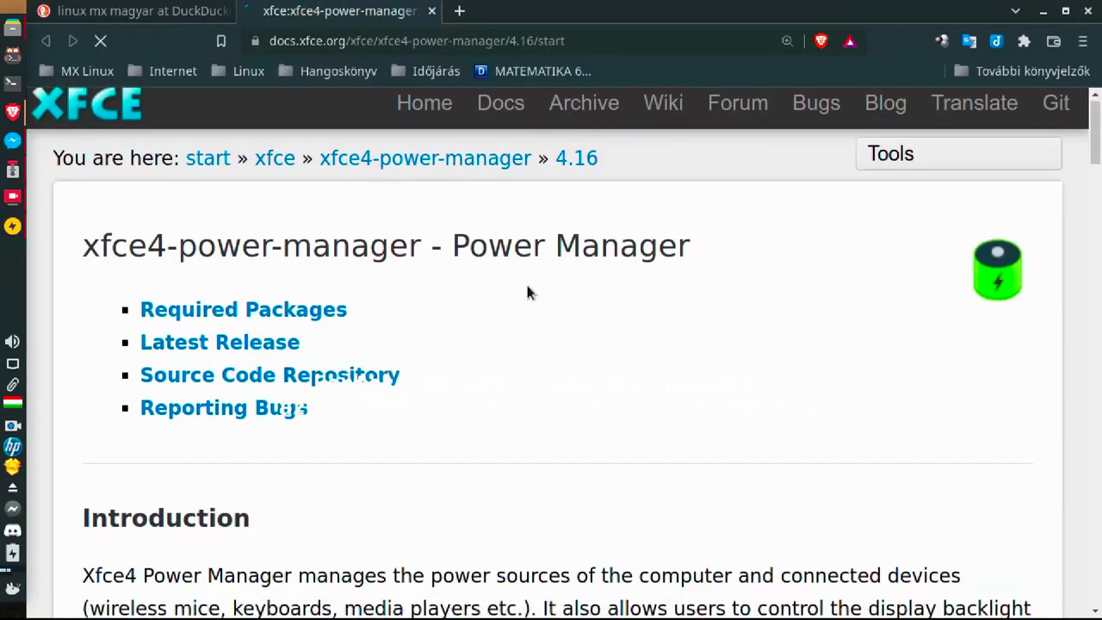
scroll(528, 292, "down", 6)
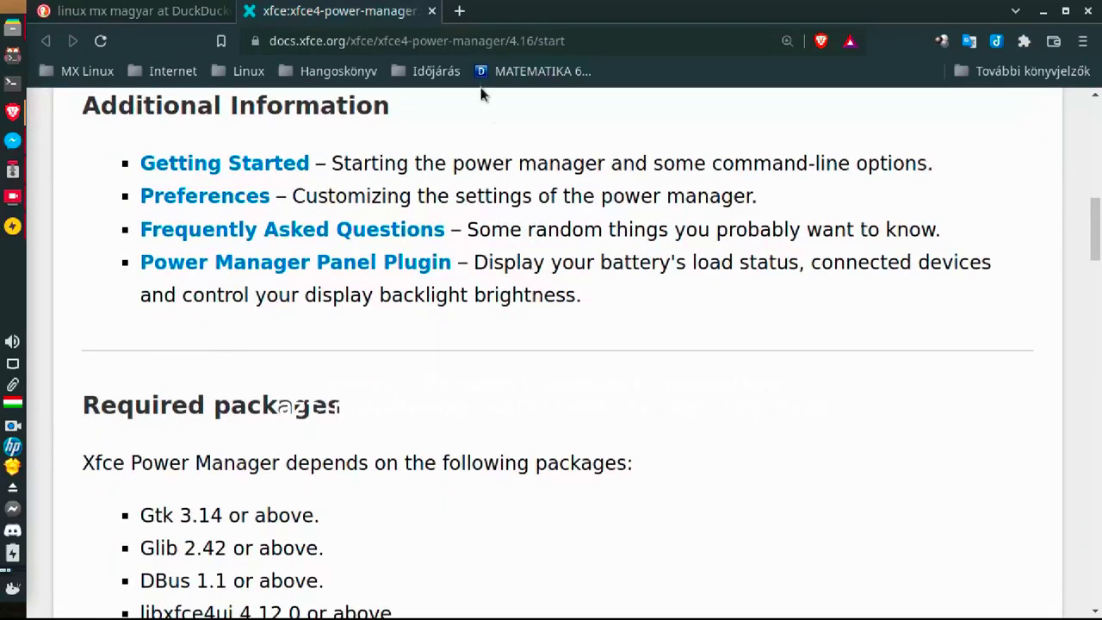
left_click(1089, 10)
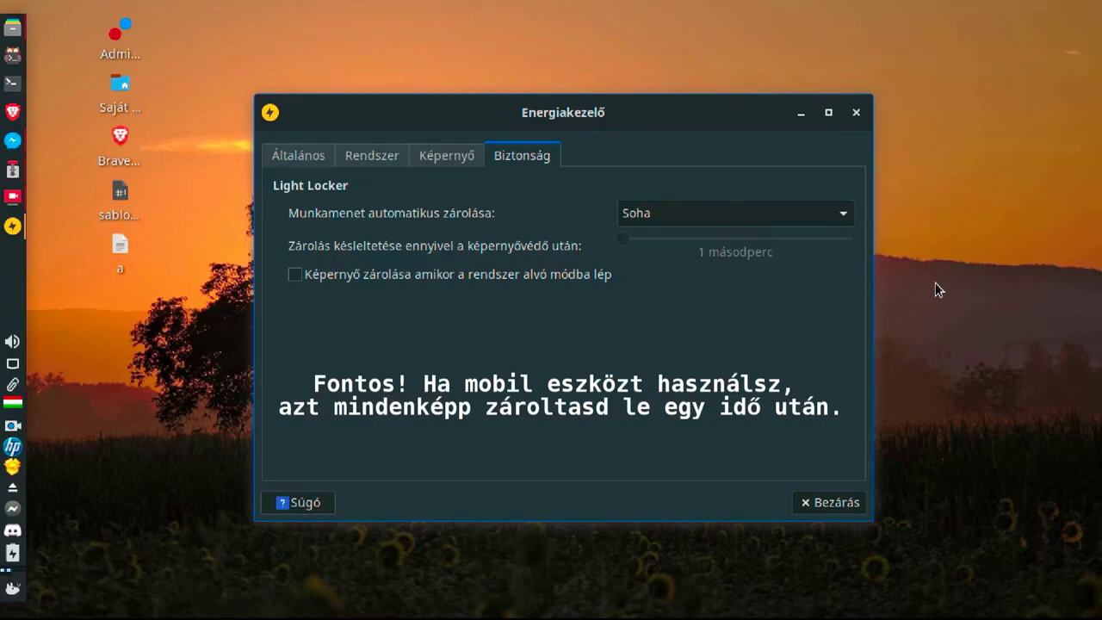
left_click(837, 503)
Search the Whisker menu for "gimp" and launch GIMP with the run entry
mouse_move(5, 143)
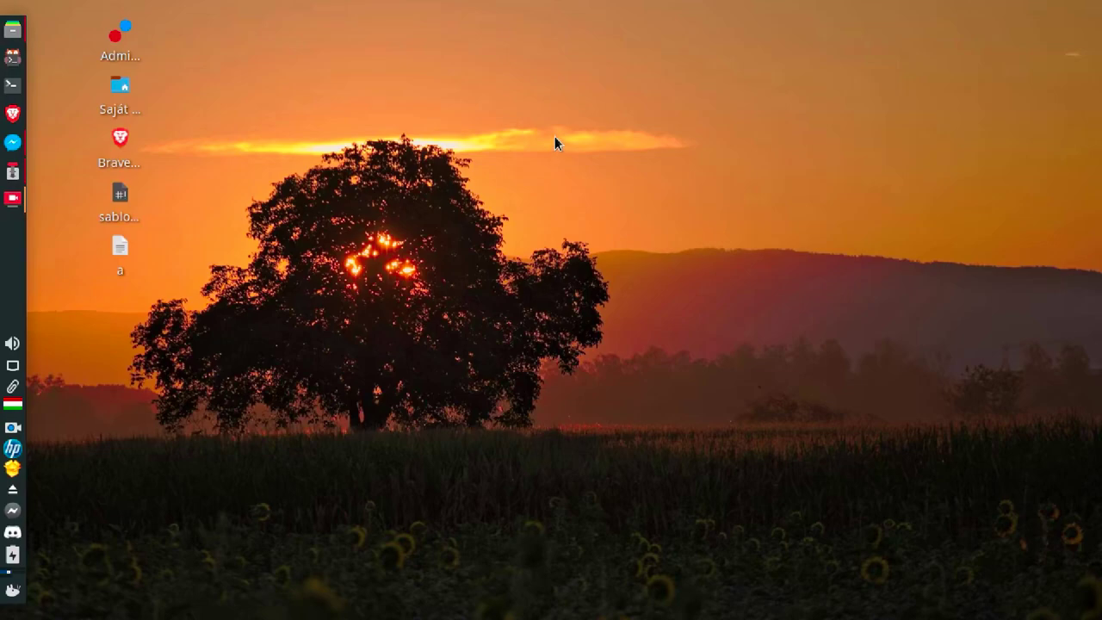
left_click(12, 591)
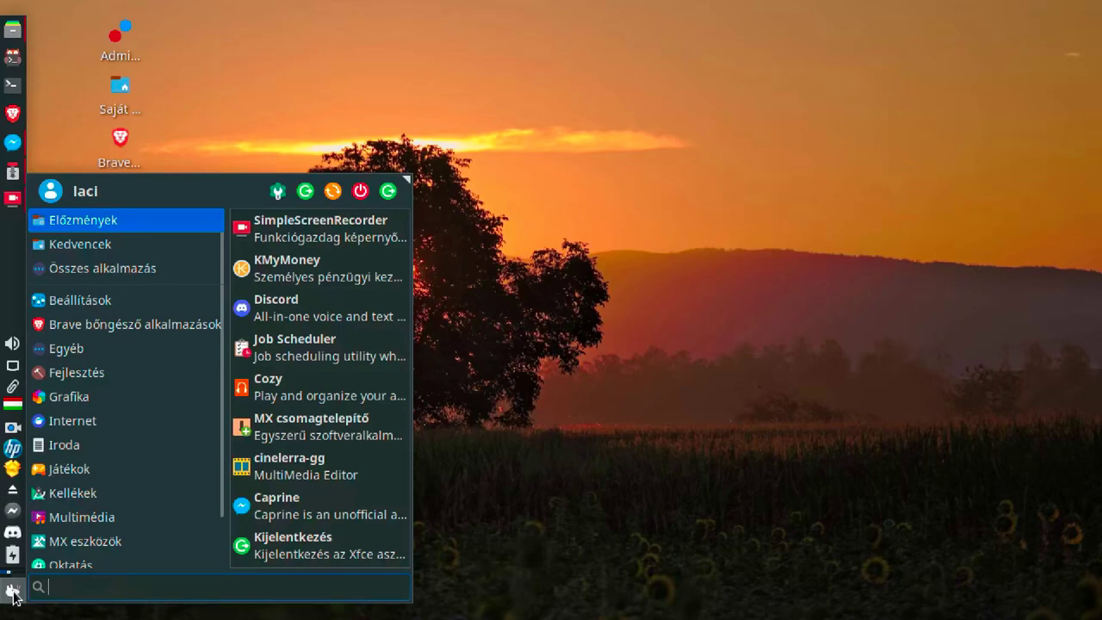
type("gimp")
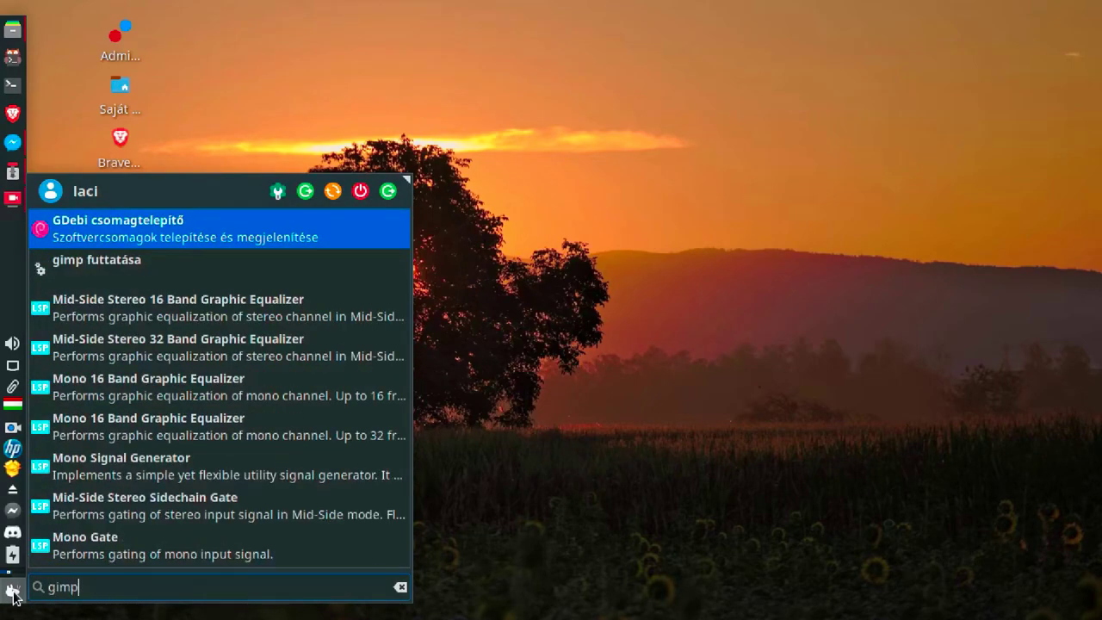
left_click(148, 277)
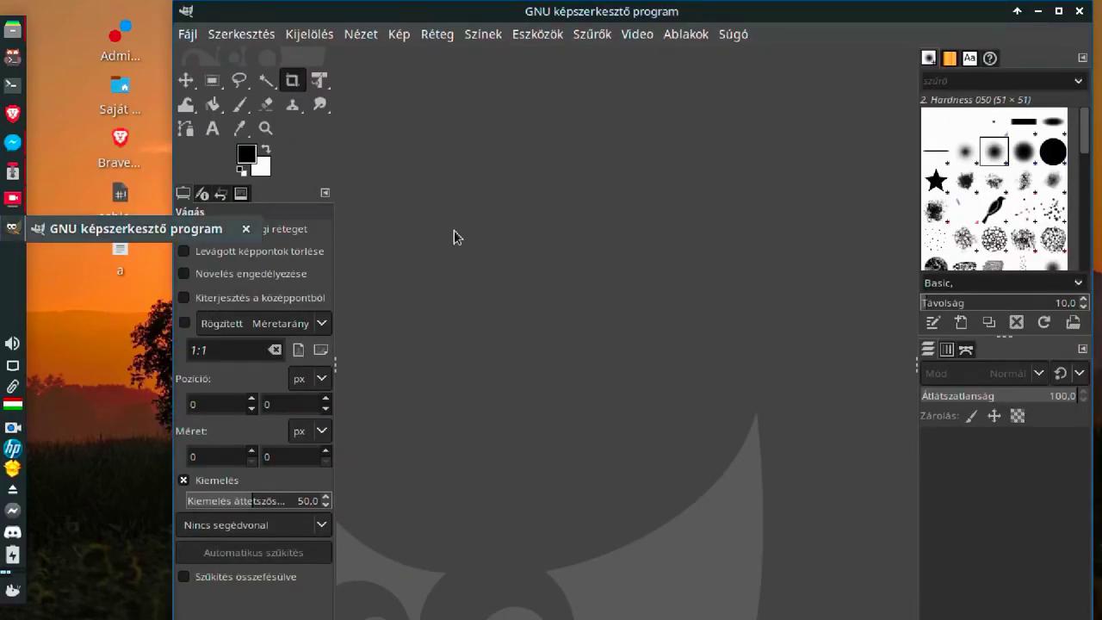
Pin GIMP to the panel's dock, check that the pin option is enabled, and close GIMP
right_click(5, 231)
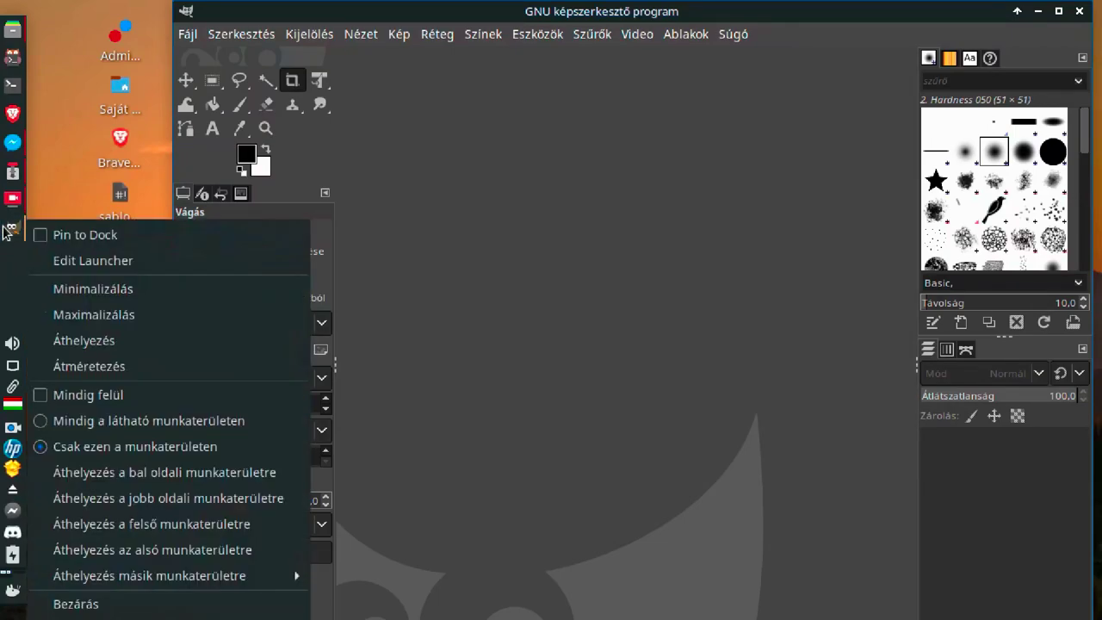
left_click(93, 237)
mouse_move(4, 240)
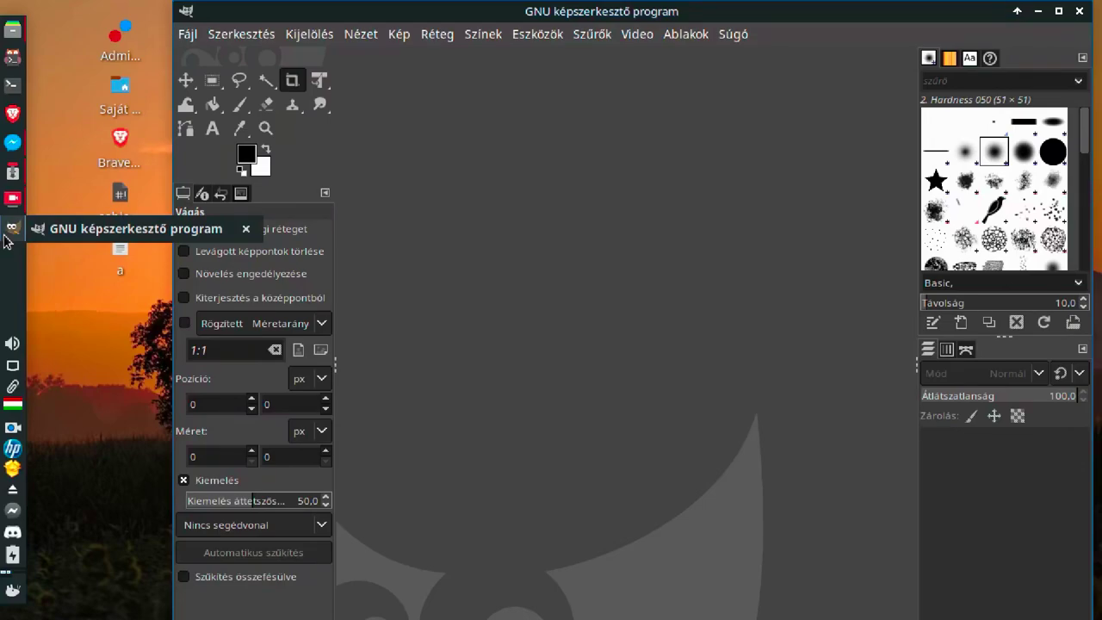
right_click(5, 240)
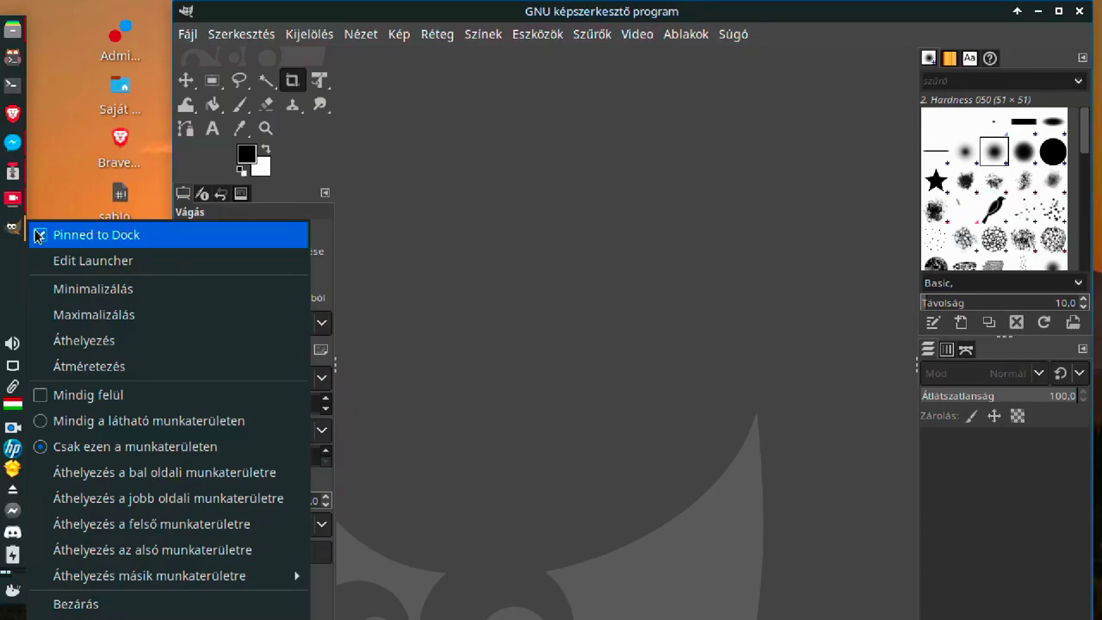
left_click(709, 215)
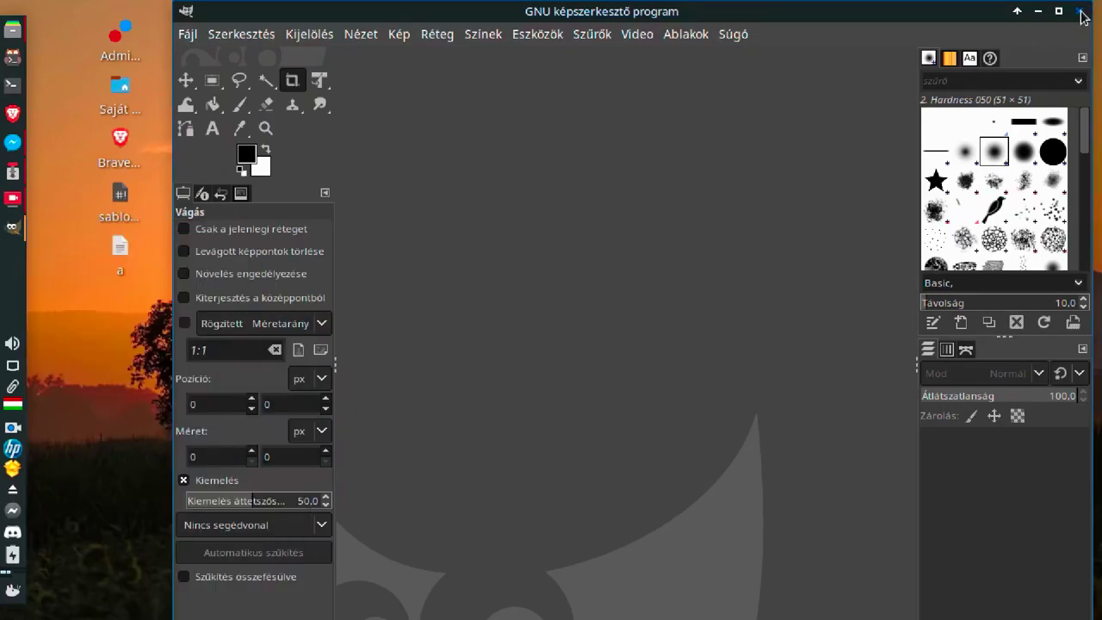
left_click(1080, 12)
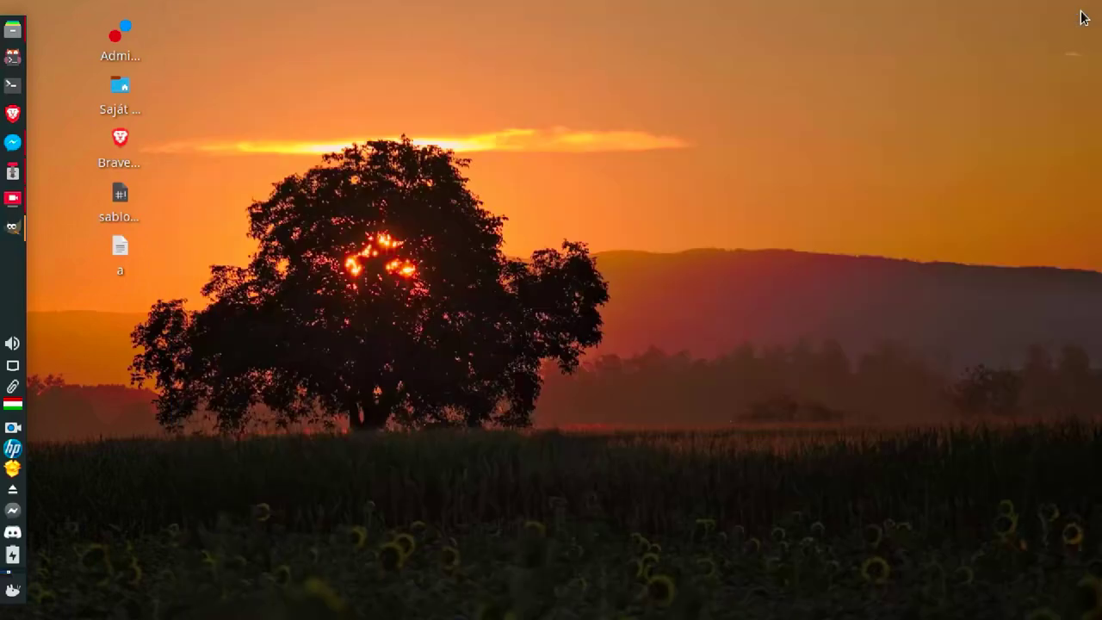
Check GIMP's dock options, open a Terminal window and view the window options of its dock icon
right_click(12, 228)
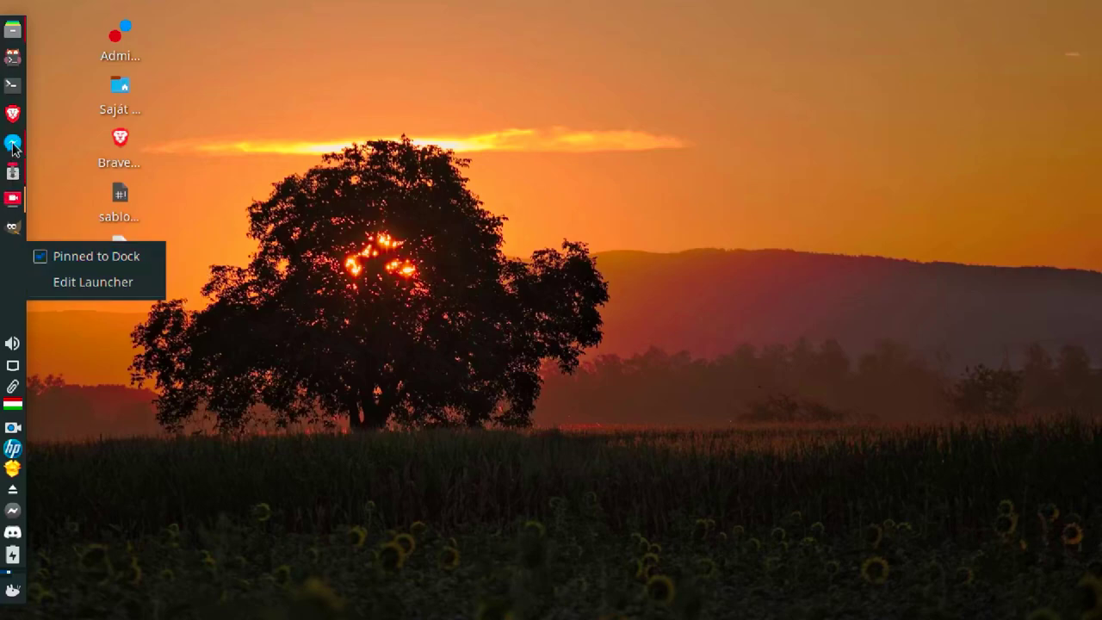
left_click(15, 86)
right_click(17, 88)
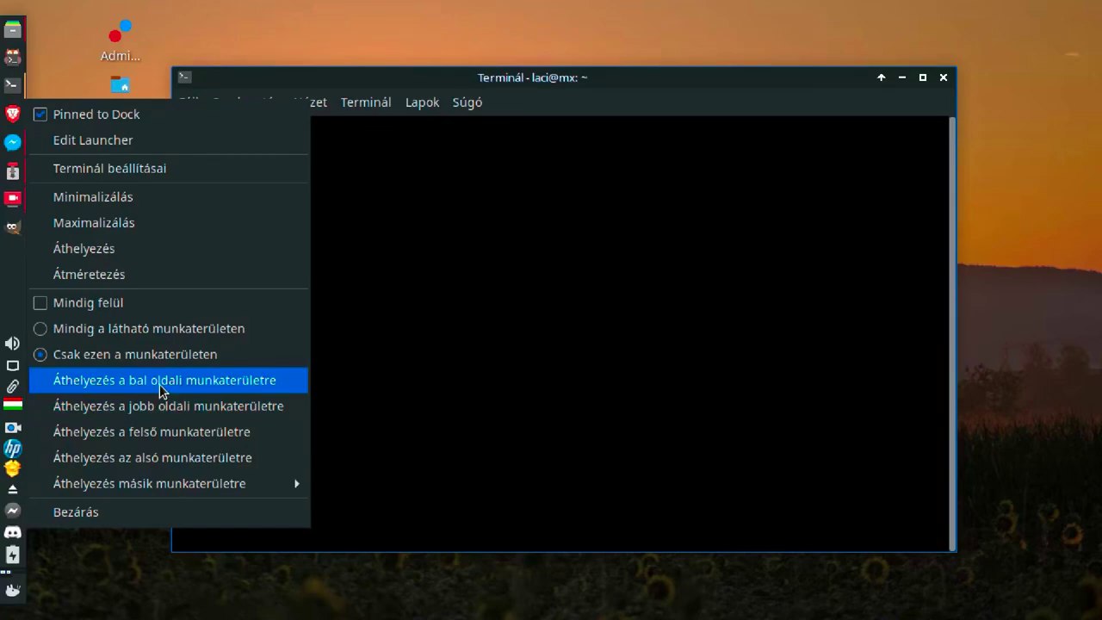
Examine the Terminal title bar's window options, including Áthelyezés másik munkaterületre, and leave them without a choice
left_click(707, 82)
right_click(707, 82)
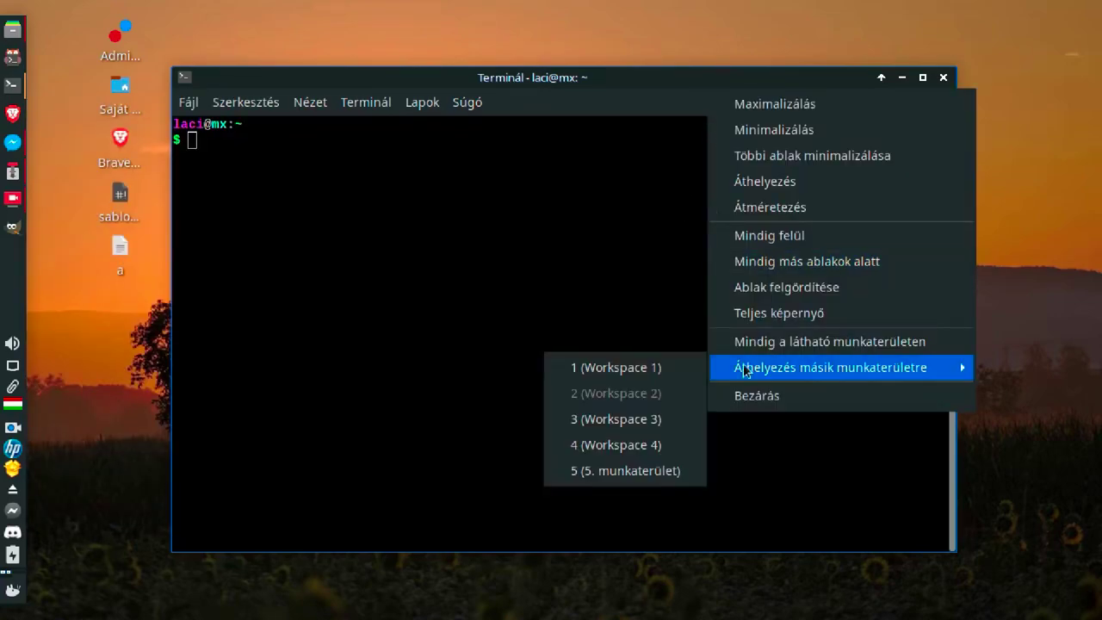
left_click(352, 262)
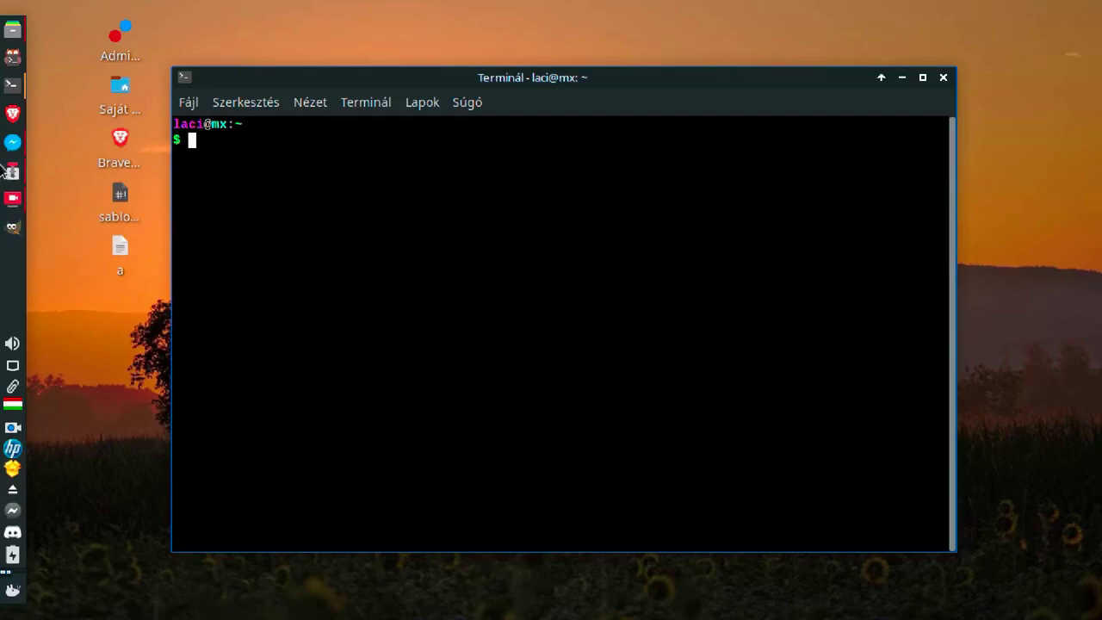
Send the Terminal window to Workspace 1 using the Áthelyezés másik munkaterületre option of its dock icon
right_click(12, 85)
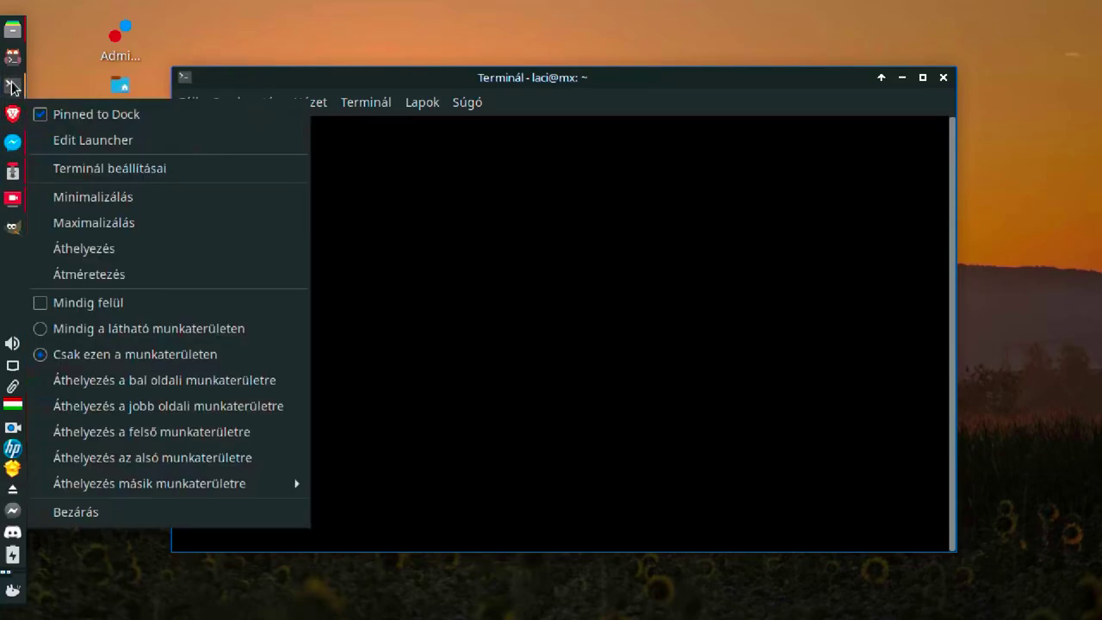
mouse_move(151, 474)
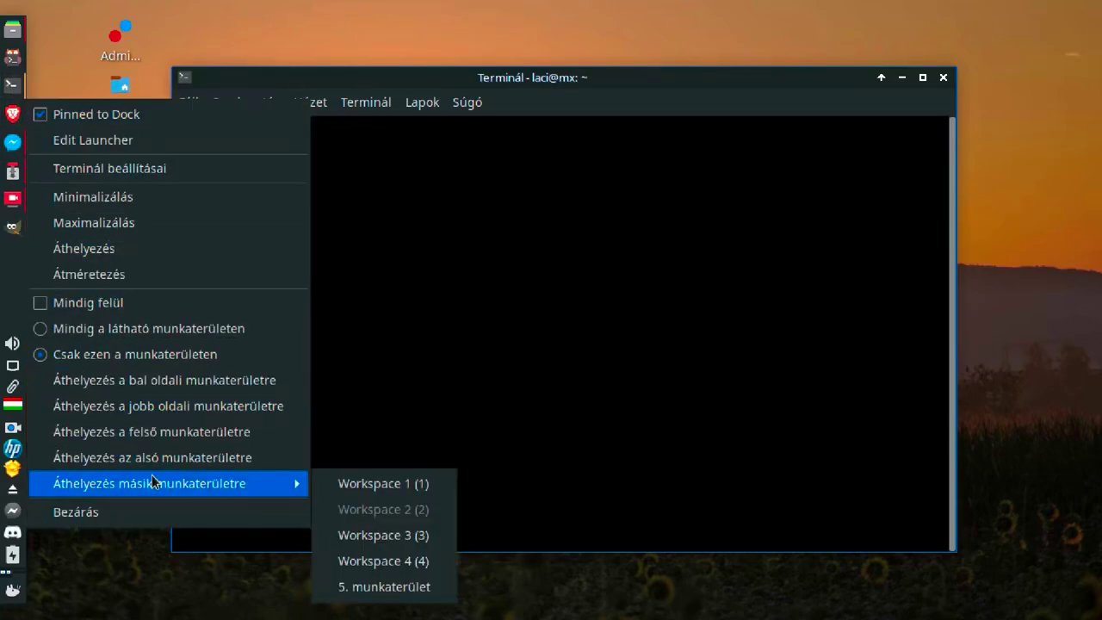
left_click(398, 483)
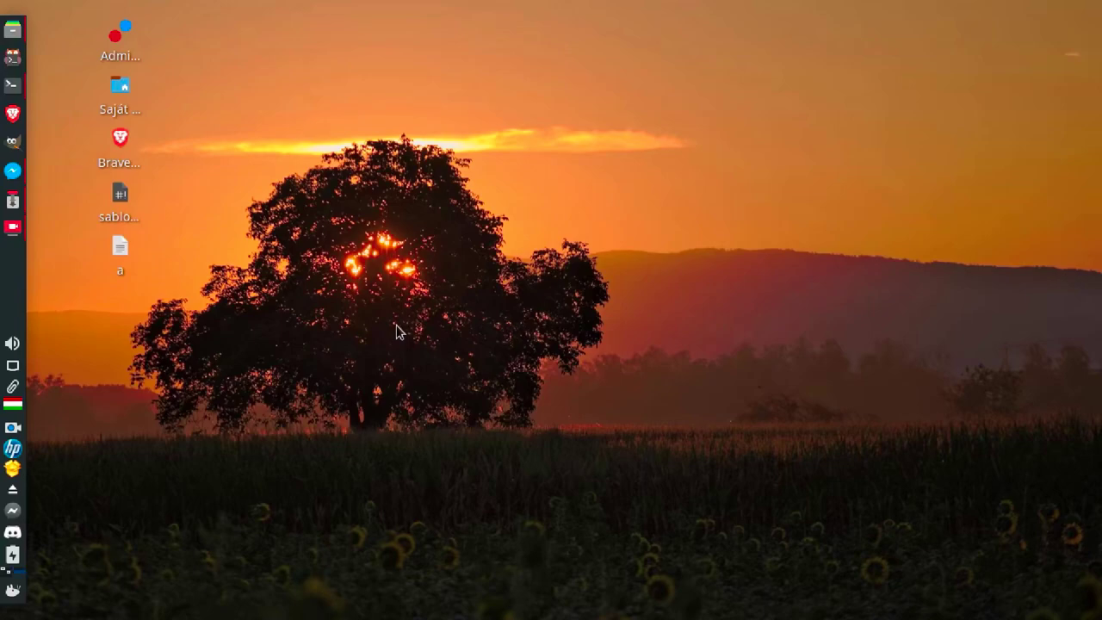
Bring up a Terminal window, shift it slightly on the desktop, and close it
key("ctrl+alt+t")
mouse_move(463, 81)
left_mouse_down()
mouse_move(425, 304)
mouse_move(467, 90)
left_mouse_up()
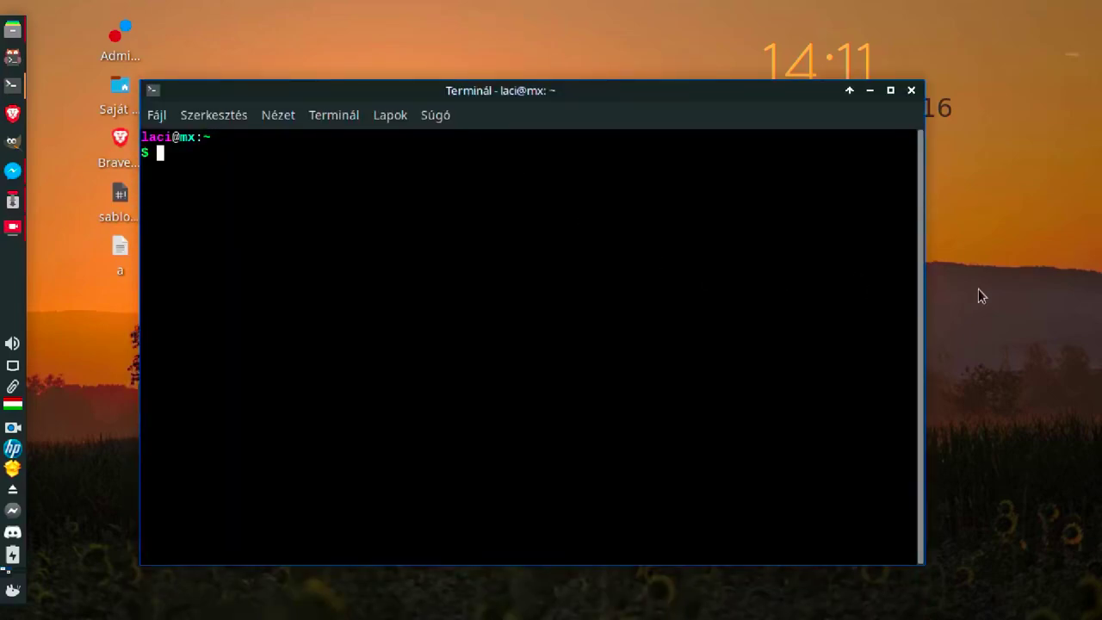
key("alt+F4")
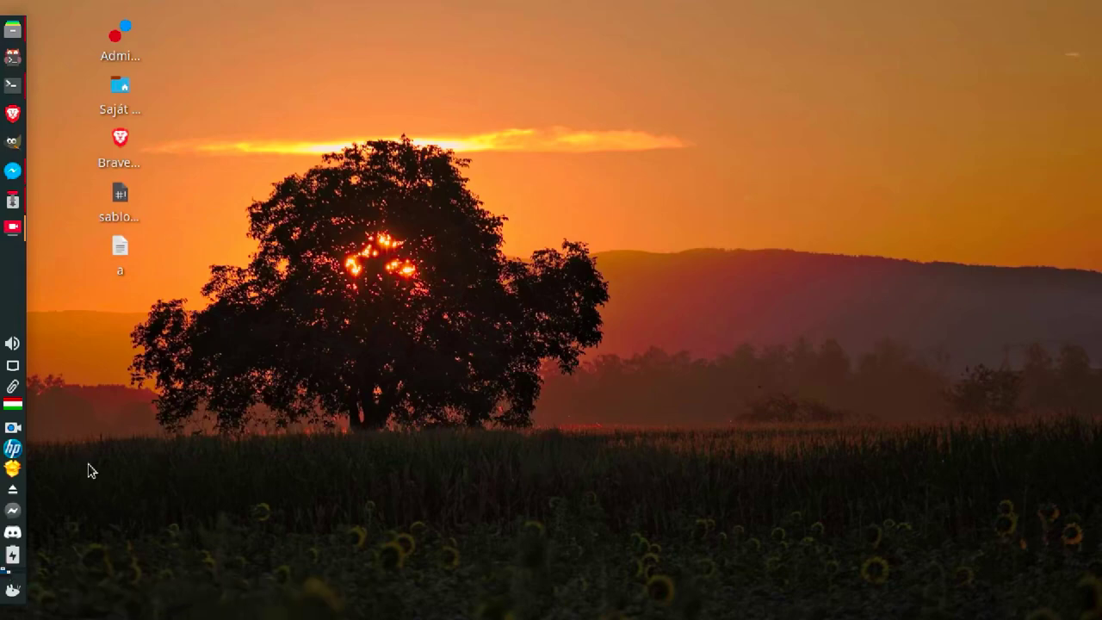
Remove the Munkaterület-váltó item from the panel and confirm its removal
right_click(13, 572)
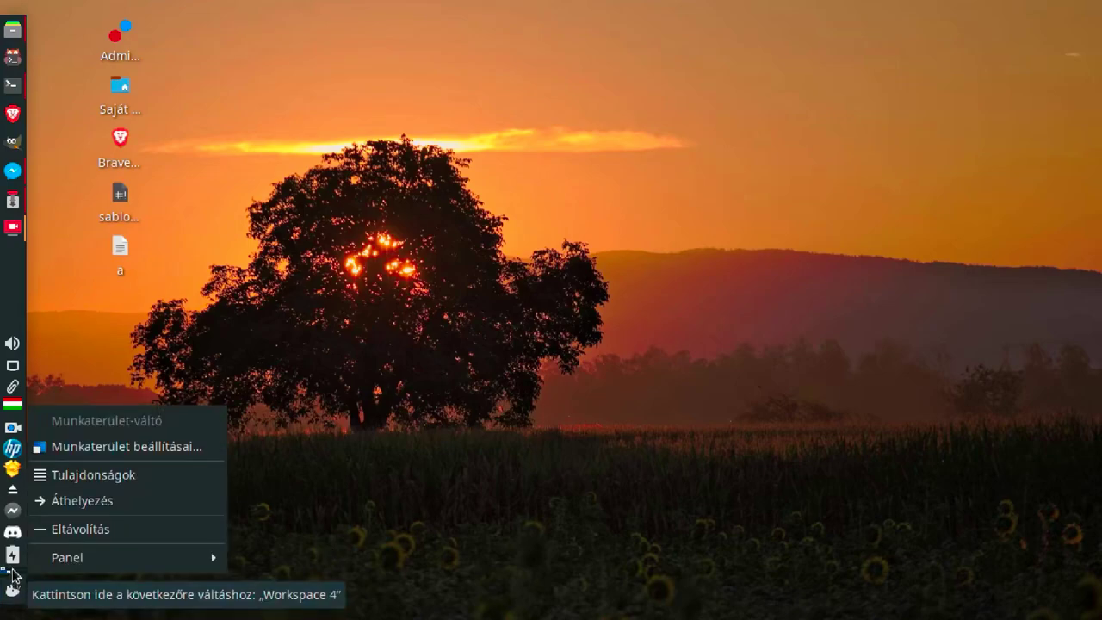
left_click(129, 529)
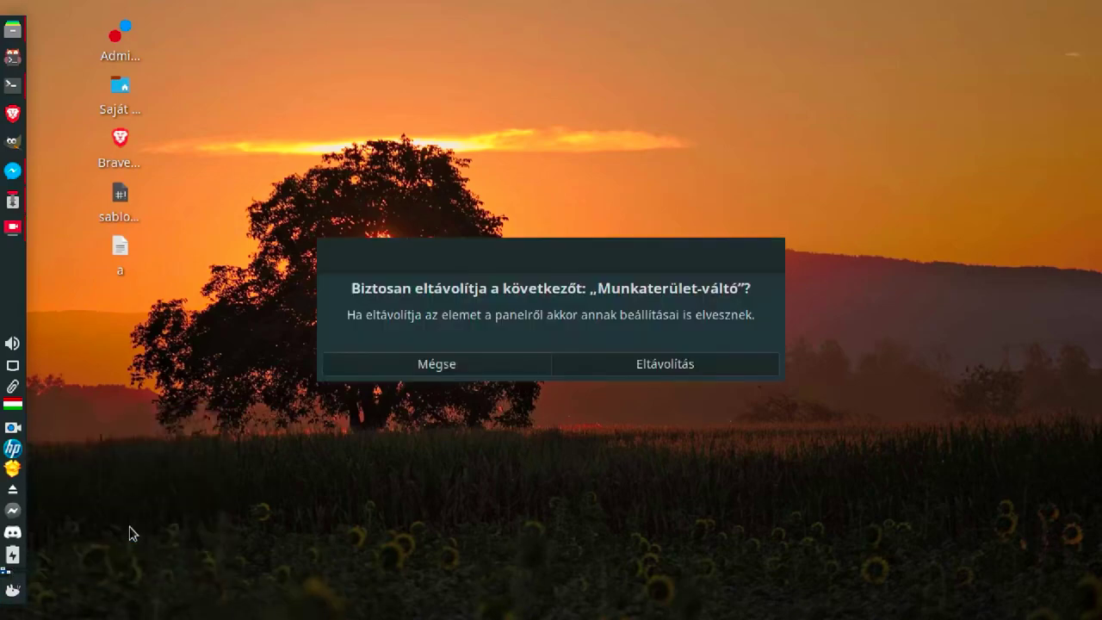
left_click(669, 365)
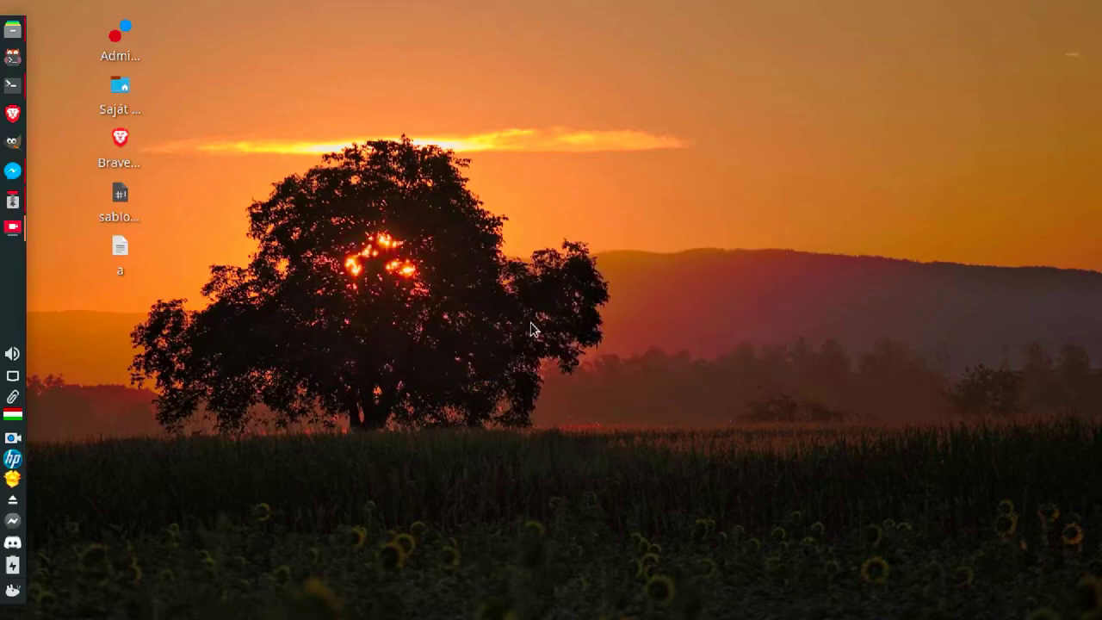